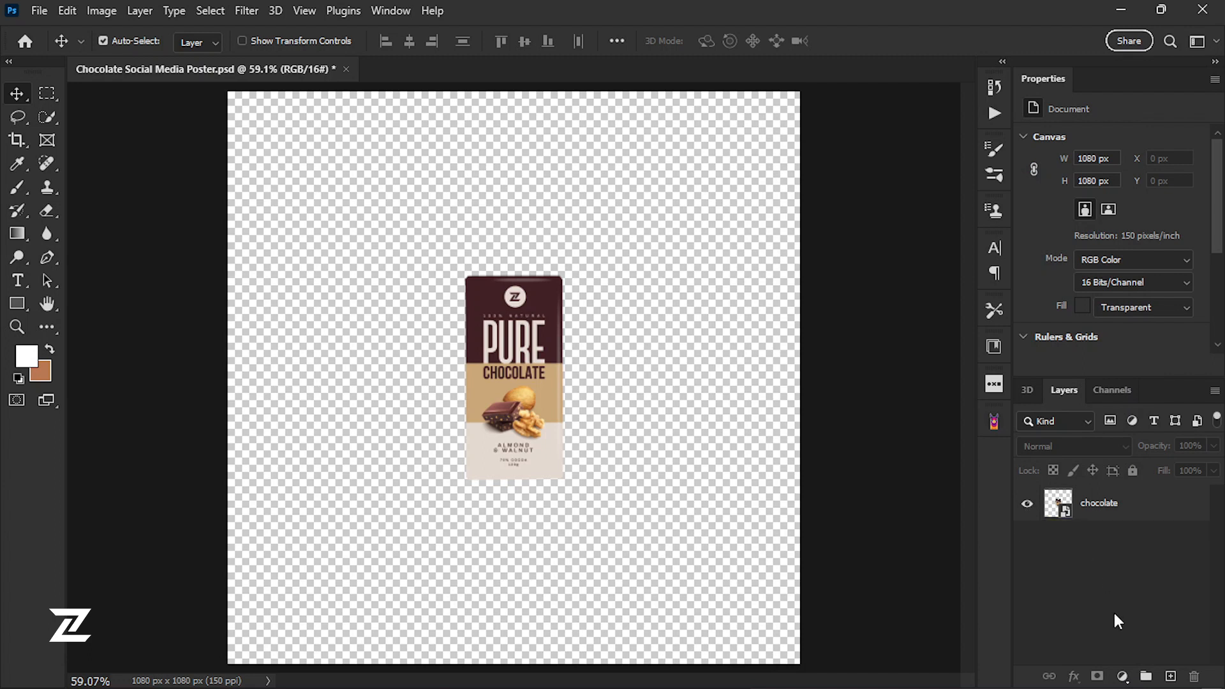
# Add a white solid color fill layer beneath the chocolate layer and name it BG
pyautogui.click(1124, 673)
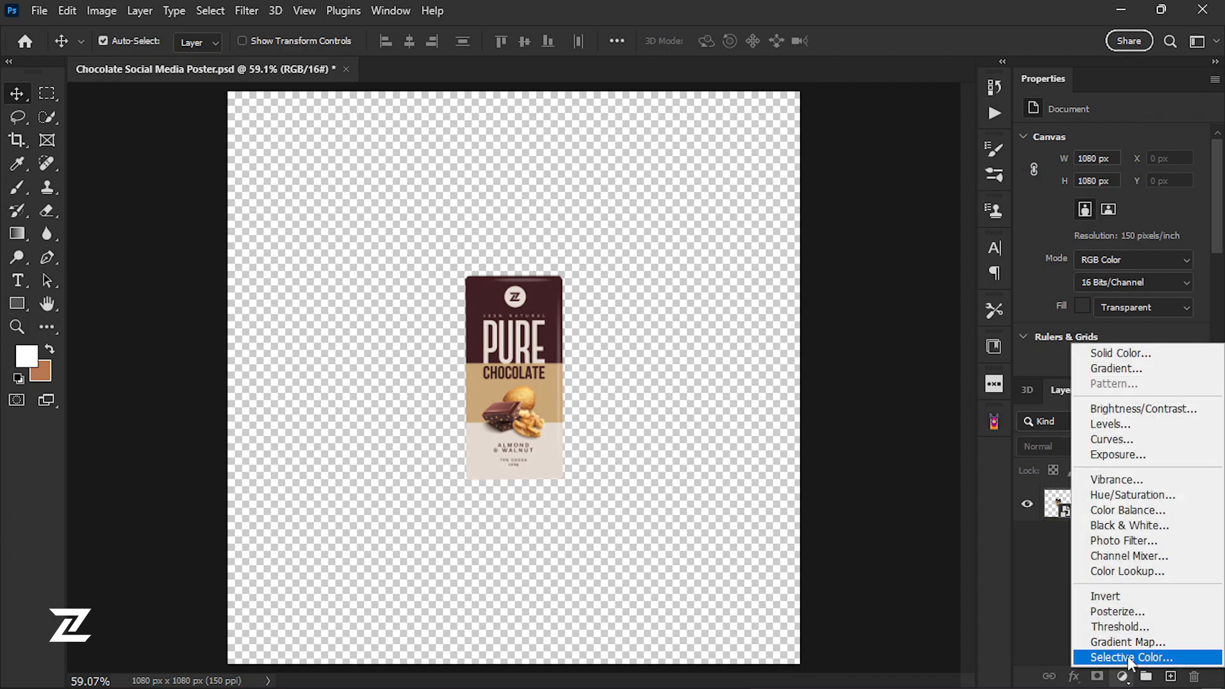
pyautogui.click(1113, 352)
pyautogui.click(1110, 131)
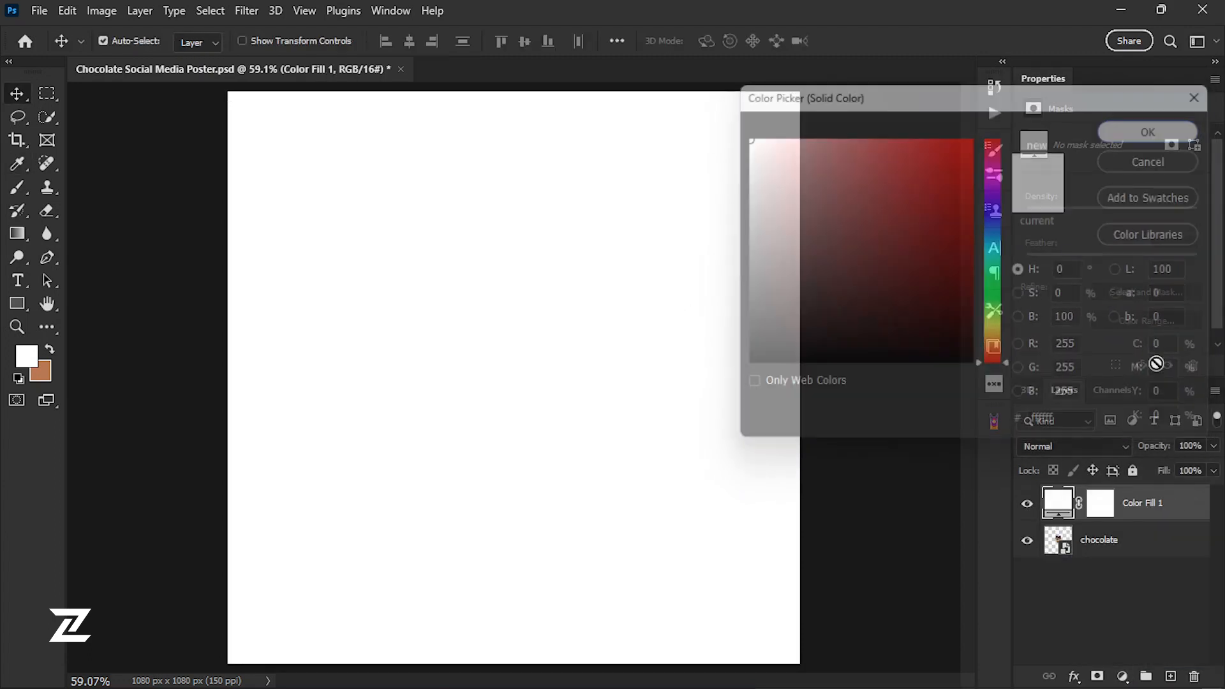
pyautogui.moveTo(1167, 505); pyautogui.dragTo(1159, 566)
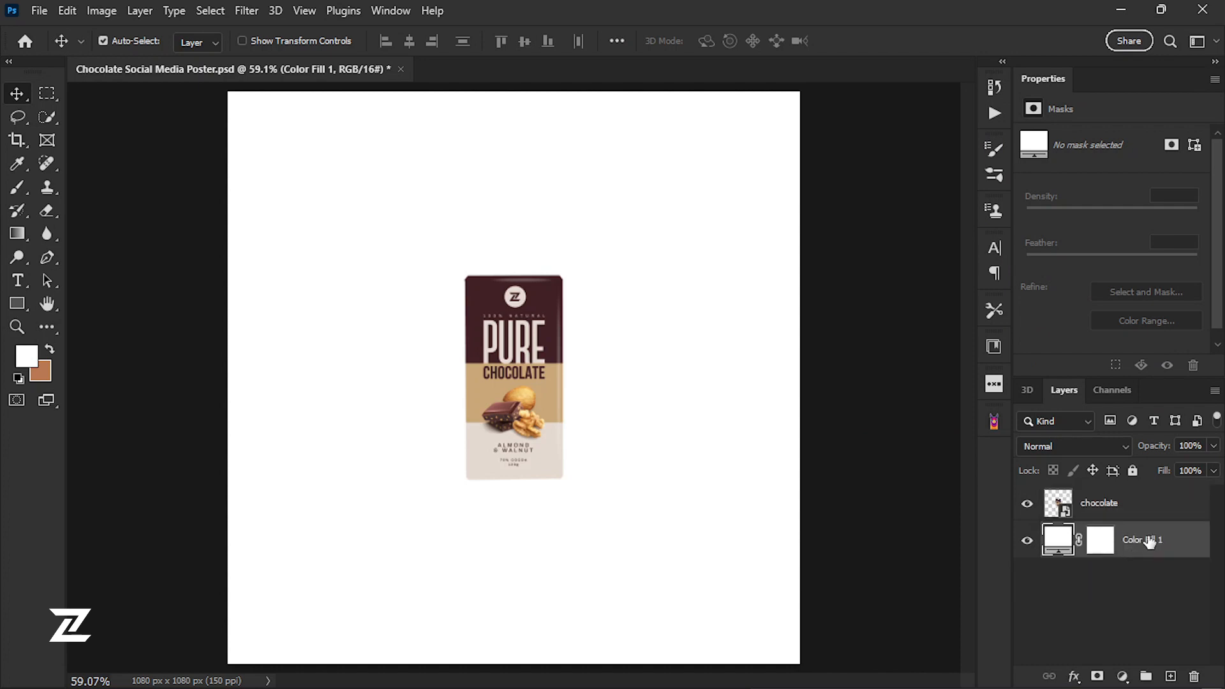
pyautogui.write('BG')
pyautogui.click(1141, 623)
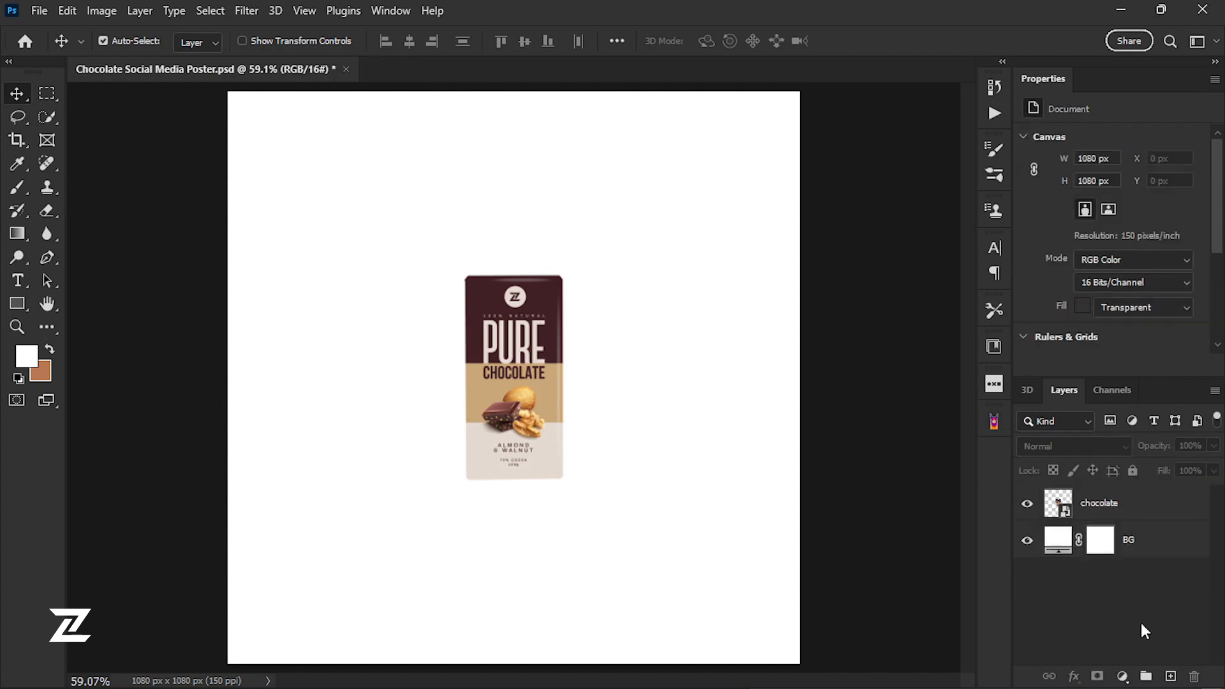
# Select the BG layer's full area and run Generative Fill with the prompt "flat chocolate color studio background"
pyautogui.click(1059, 549)
pyautogui.keyDown('ctrl'); pyautogui.click(1051, 543); pyautogui.keyUp('ctrl')
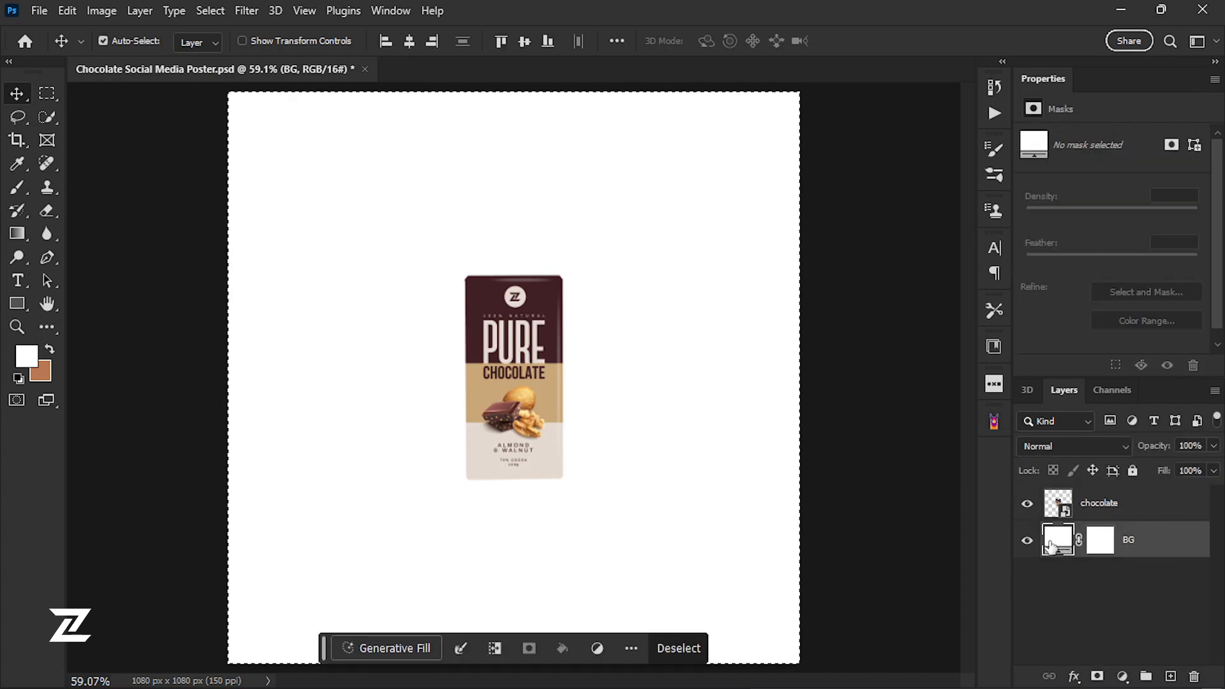
pyautogui.click(390, 643)
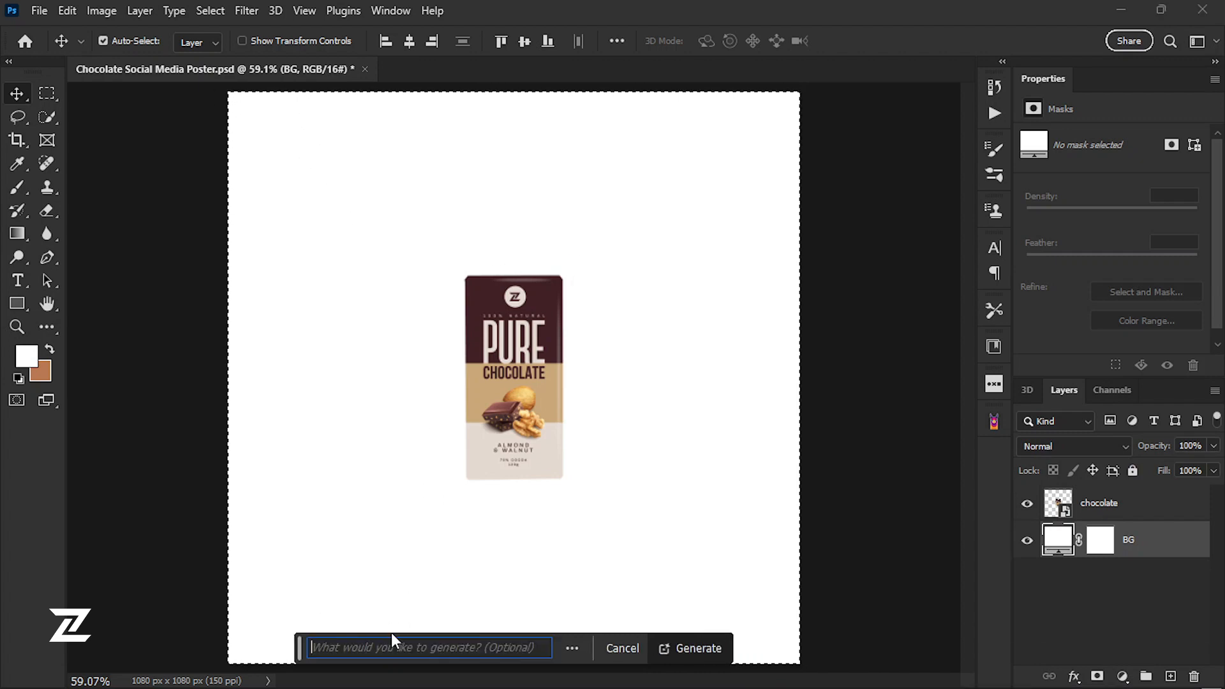
pyautogui.write('flat')
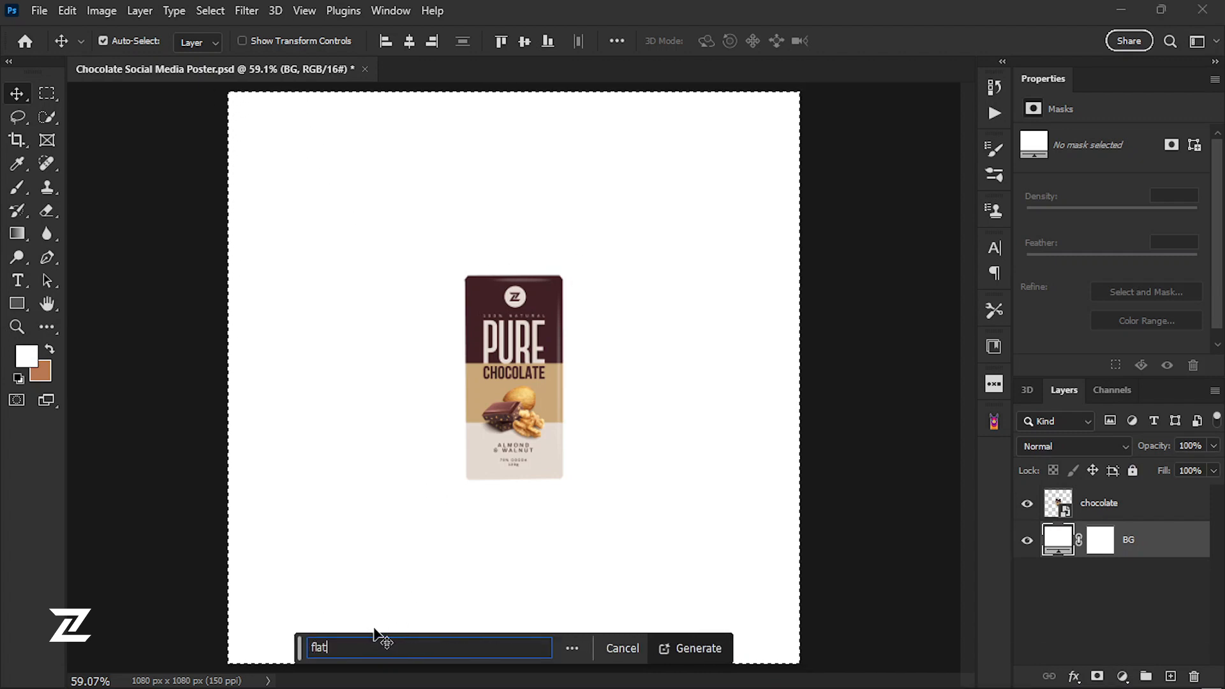
pyautogui.write(' chocolate color ')
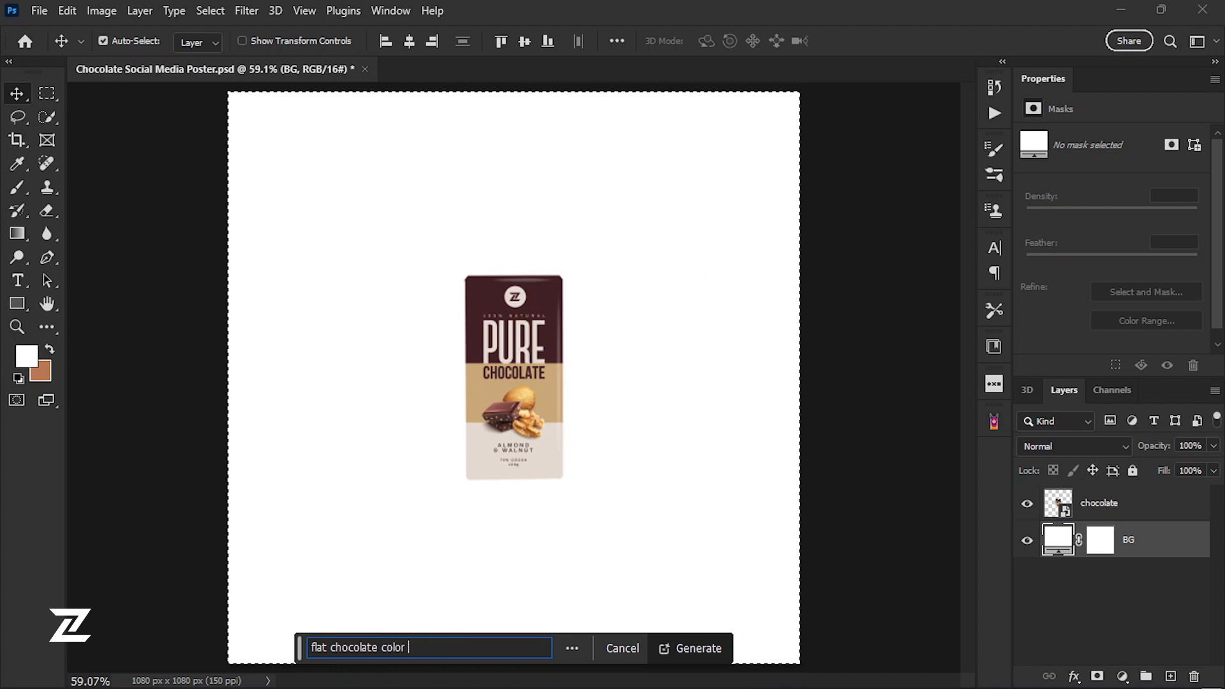
pyautogui.write('studio background')
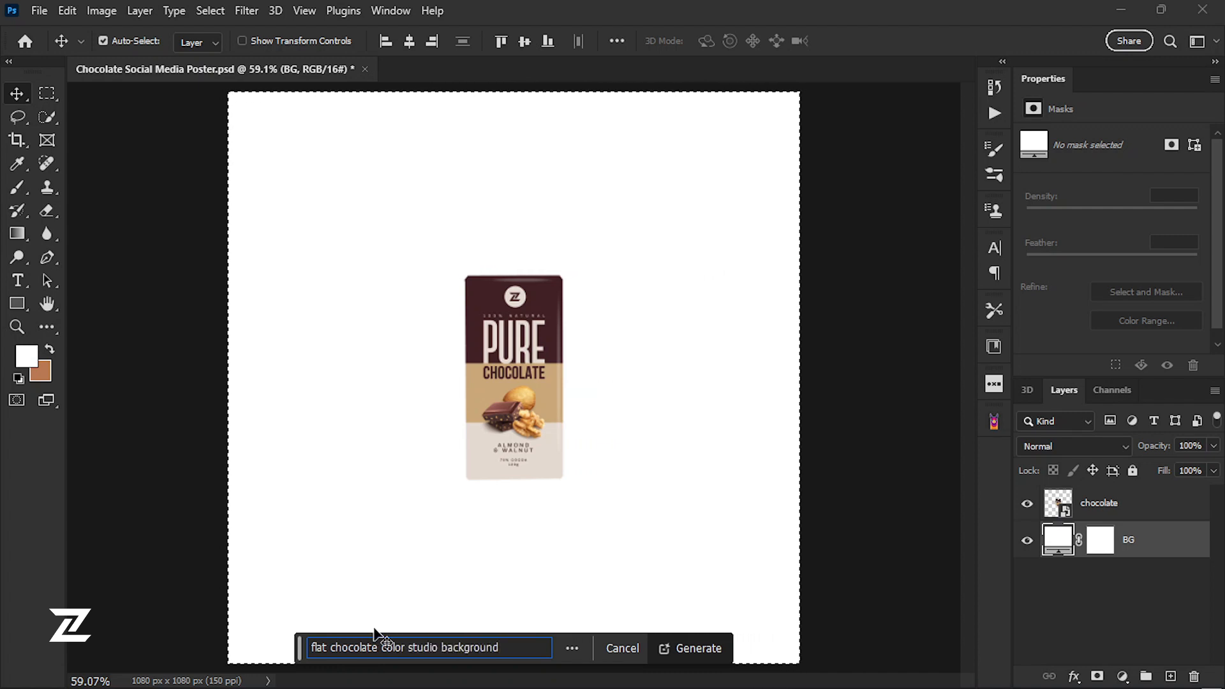
pyautogui.click(701, 648)
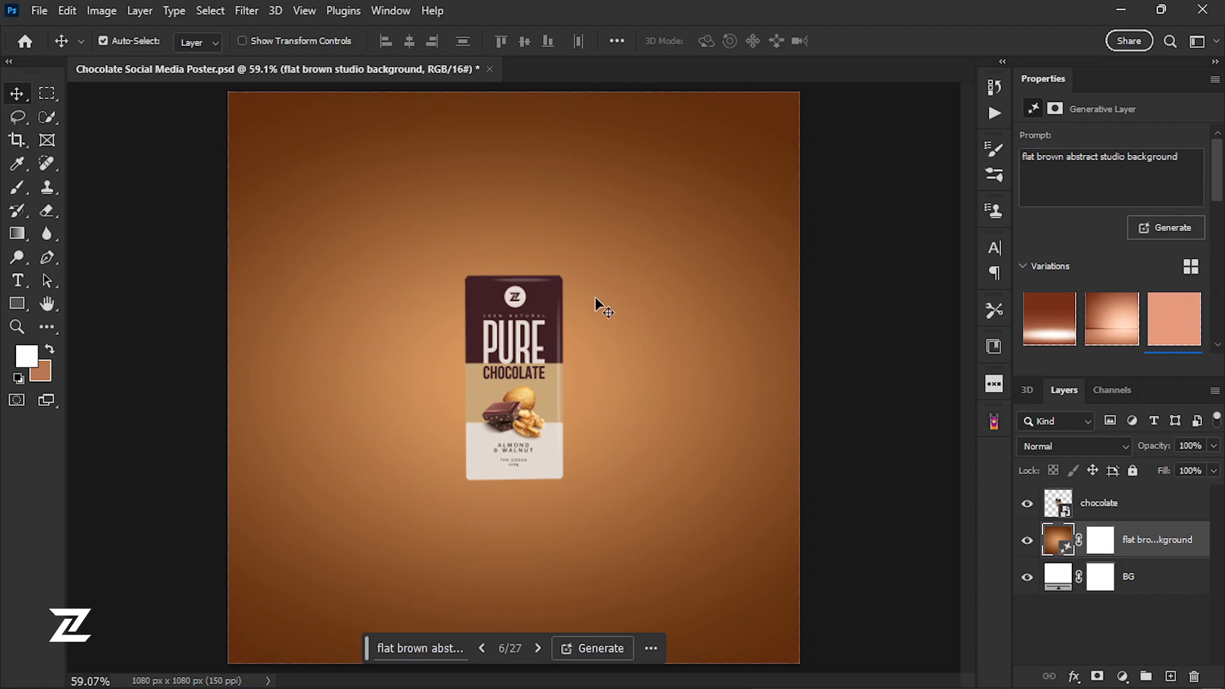
# Draw a wide, rounded freehand Lasso selection around the lower half of the chocolate bar for the spill area
pyautogui.click(17, 118)
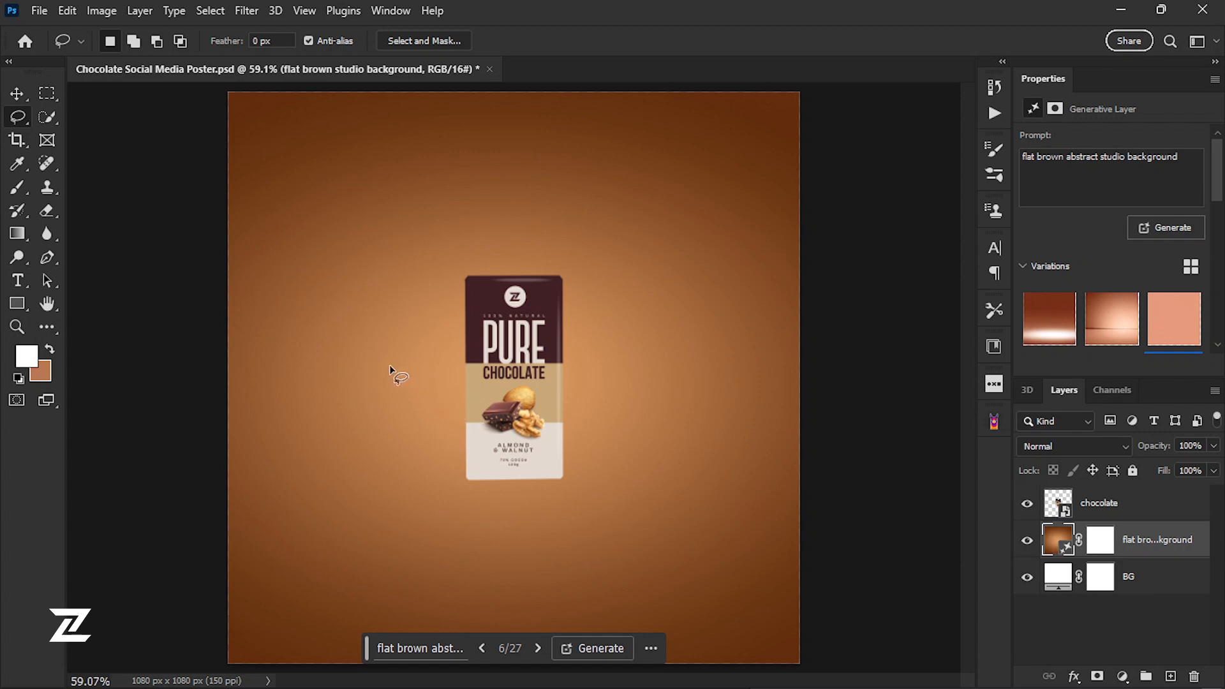
pyautogui.moveTo(379, 371); pyautogui.dragTo(426, 370)
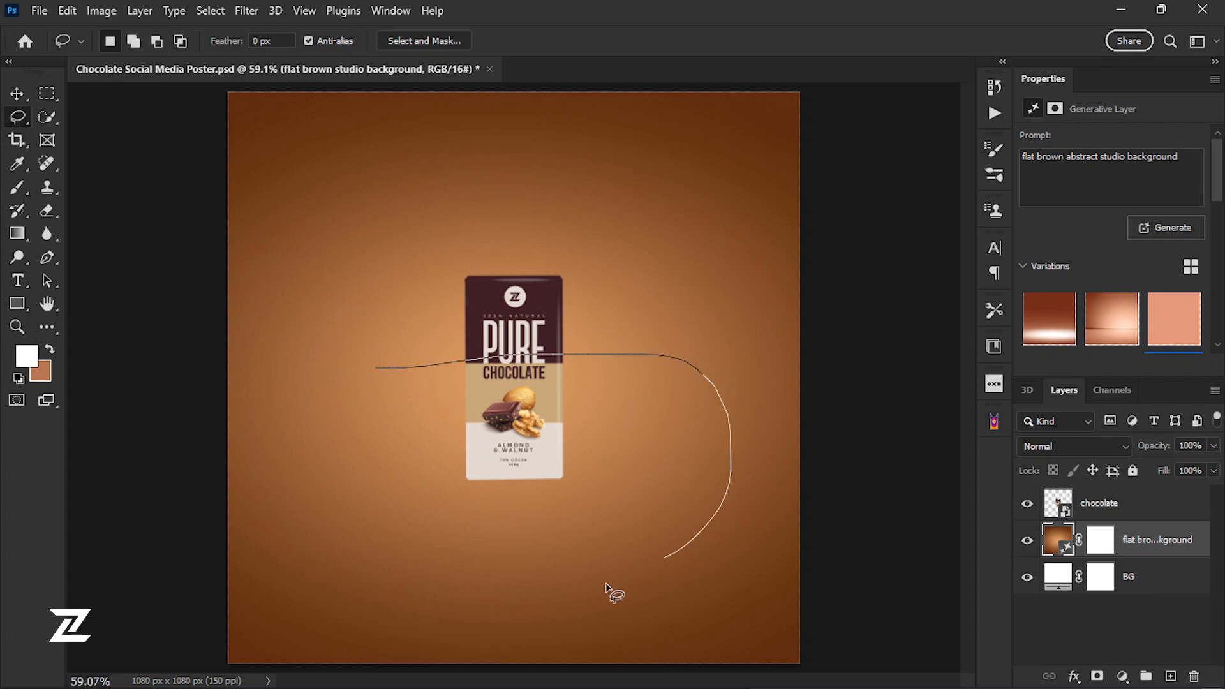
pyautogui.moveTo(347, 363); pyautogui.dragTo(354, 358)
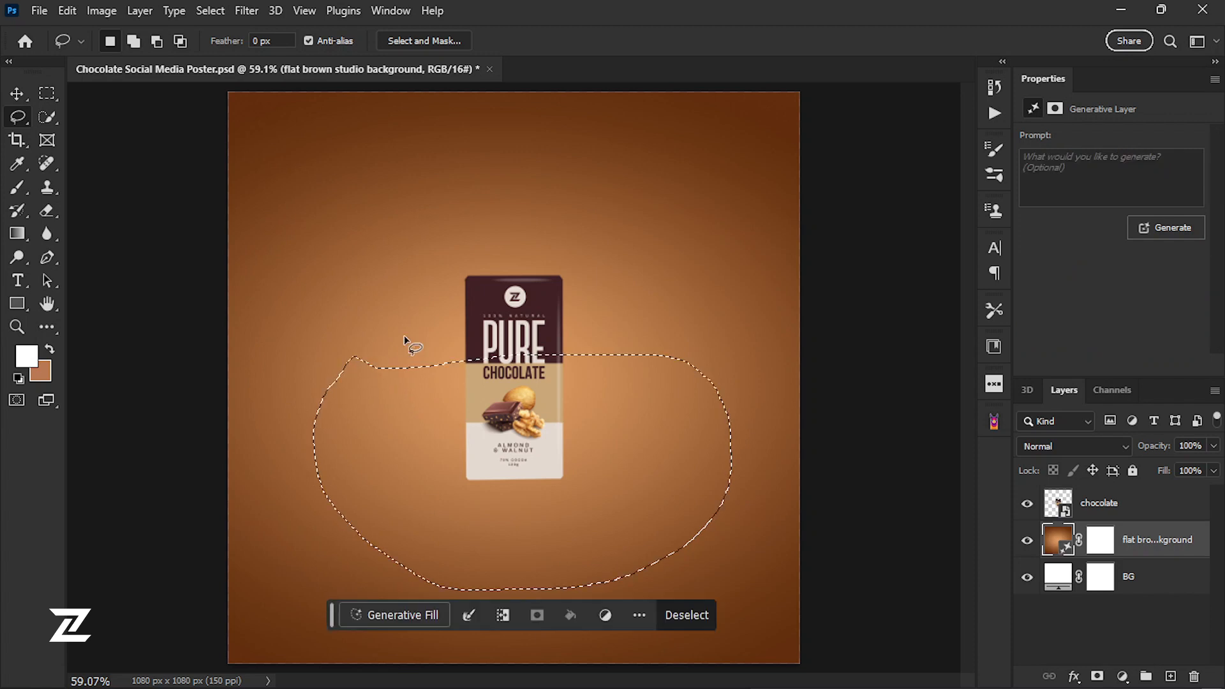
# Run Generative Fill on the lassoed area with the prompt "chocolate water spilled surrounded"
pyautogui.click(376, 613)
pyautogui.write('ch')
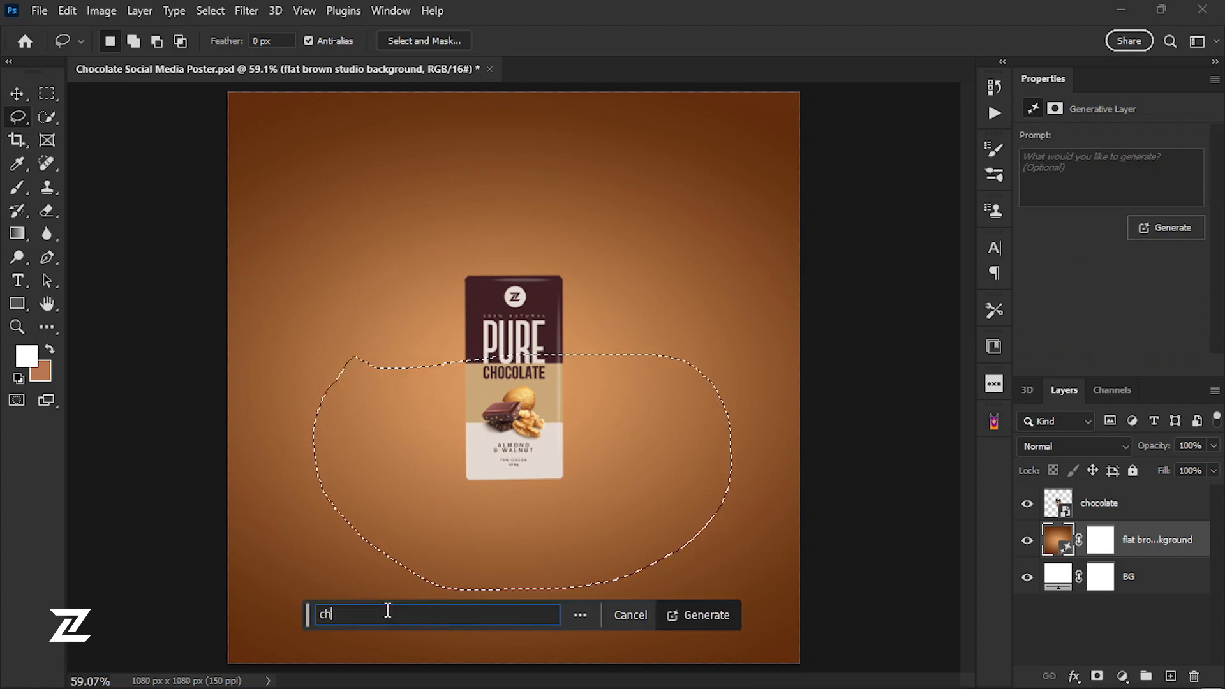
pyautogui.write('ocolate')
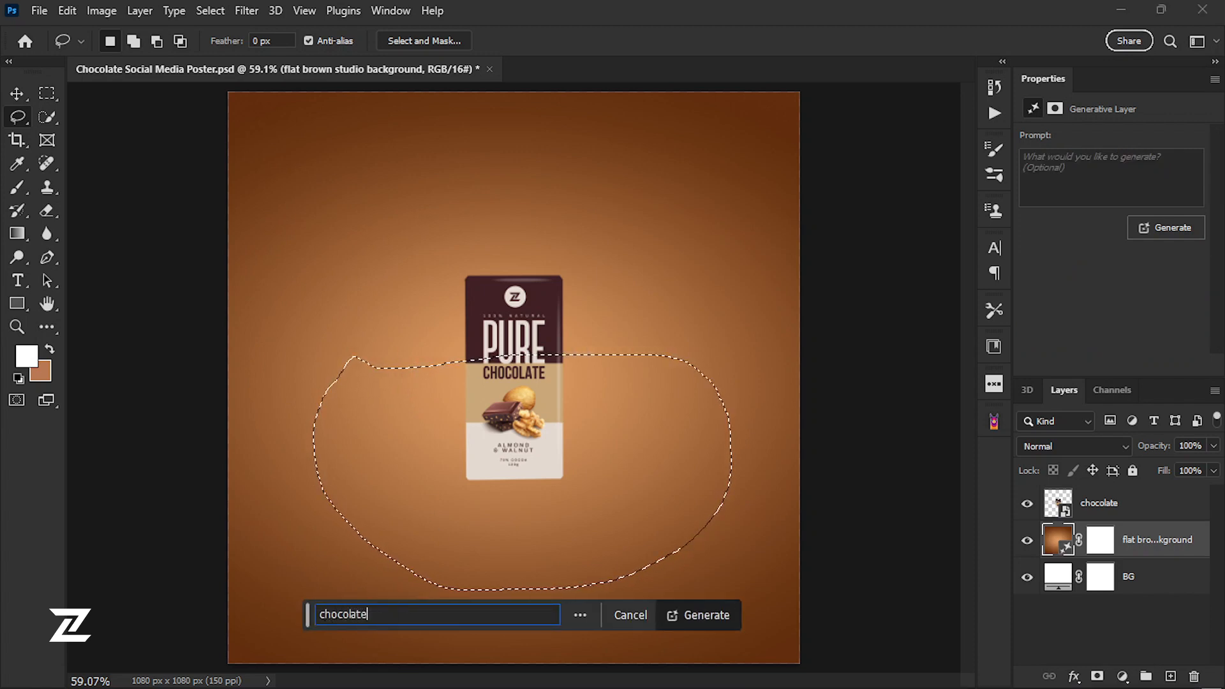
pyautogui.write(' water')
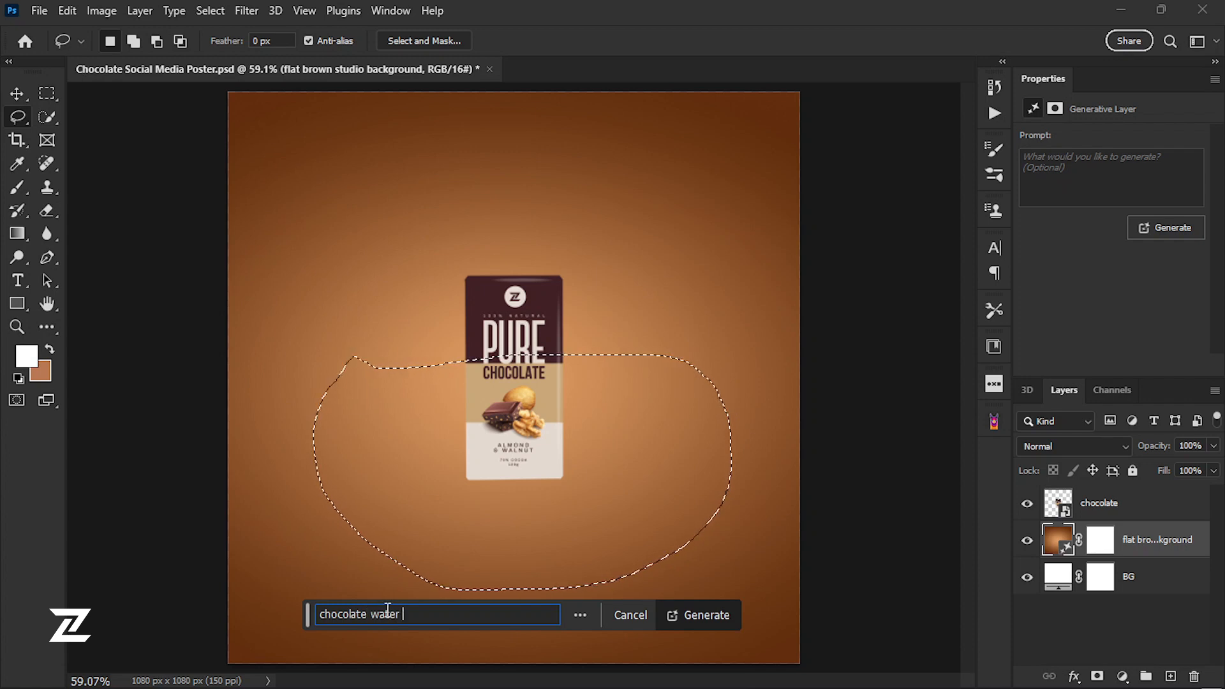
pyautogui.write(' spill')
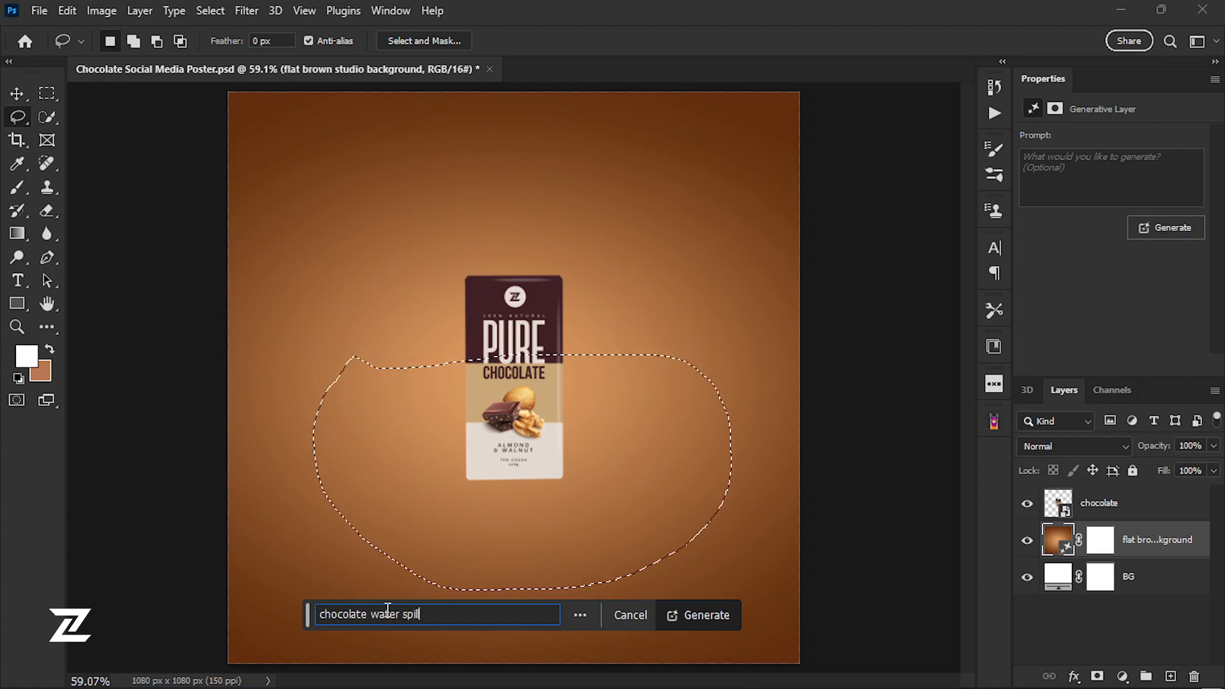
pyautogui.write('ed surrounded')
pyautogui.press('Return')
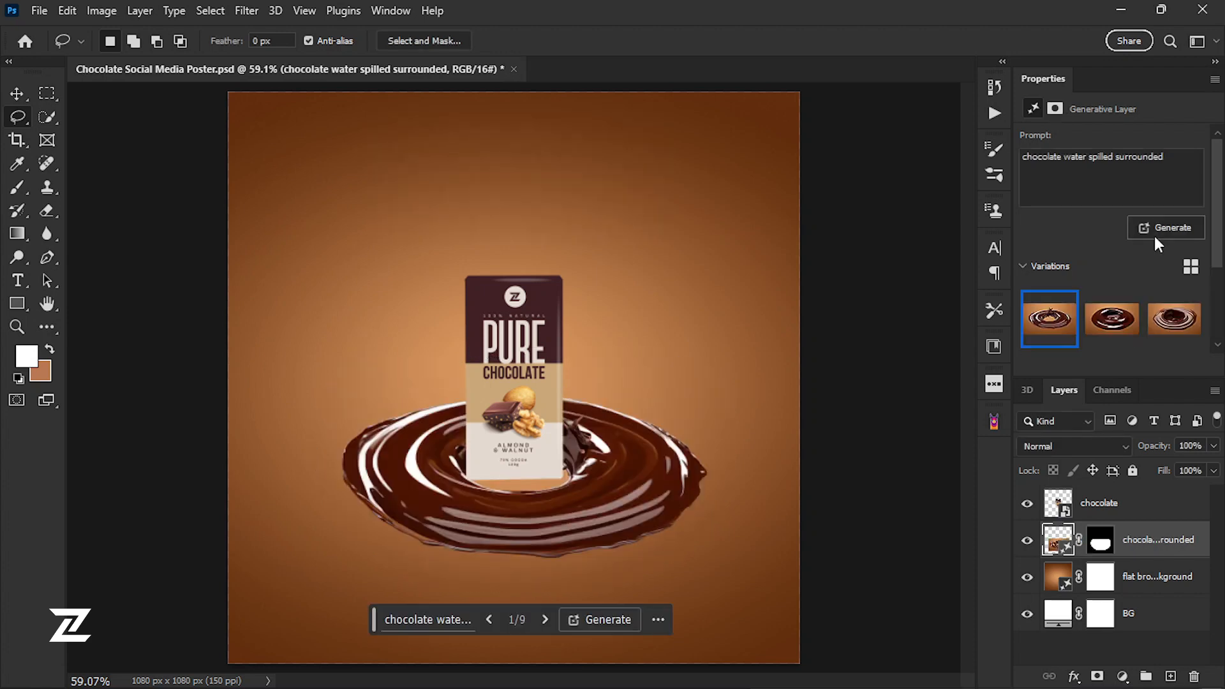
# Compare the generated chocolate spill variations and choose the ninth one, a smooth swirl with a deep central hole
pyautogui.click(1111, 320)
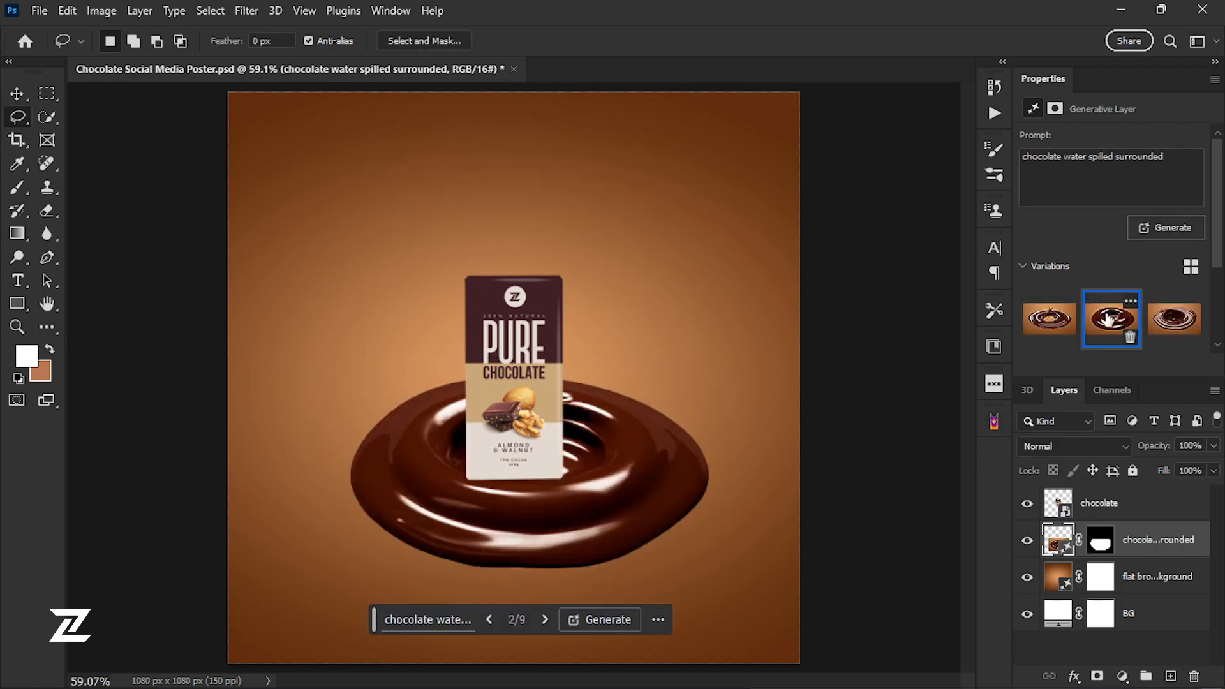
pyautogui.click(1171, 326)
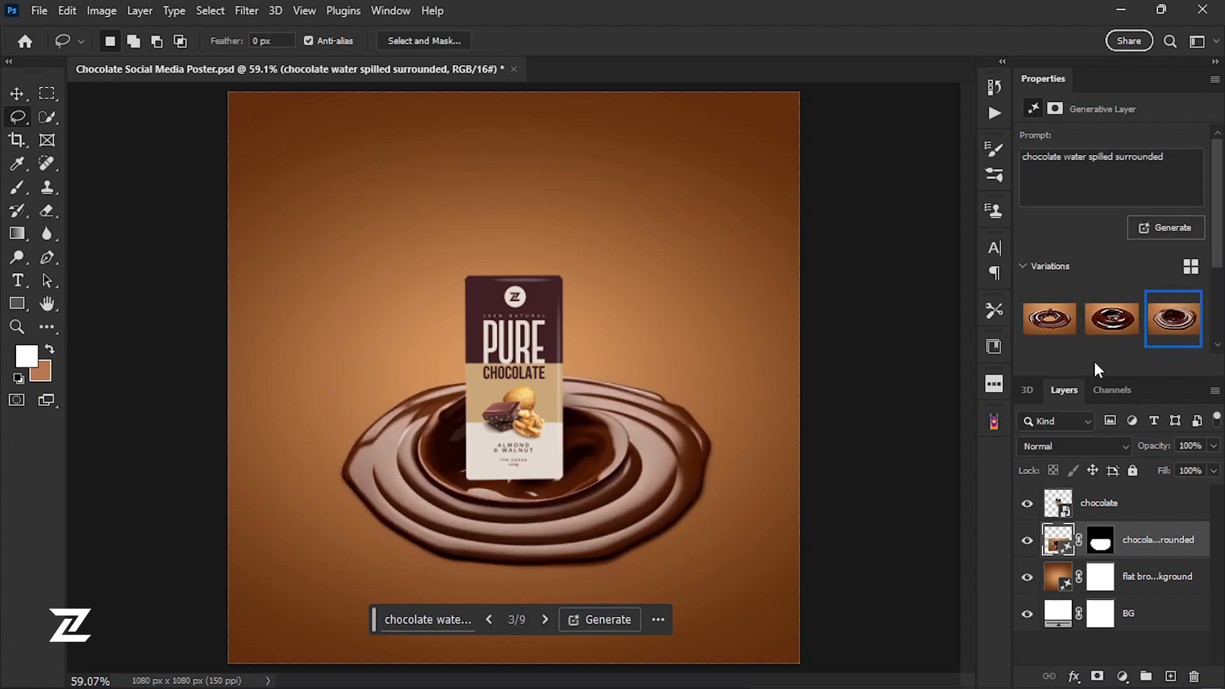
pyautogui.scroll(-2, 1108, 348)
pyautogui.scroll(-2, 1114, 319)
pyautogui.click(1180, 315)
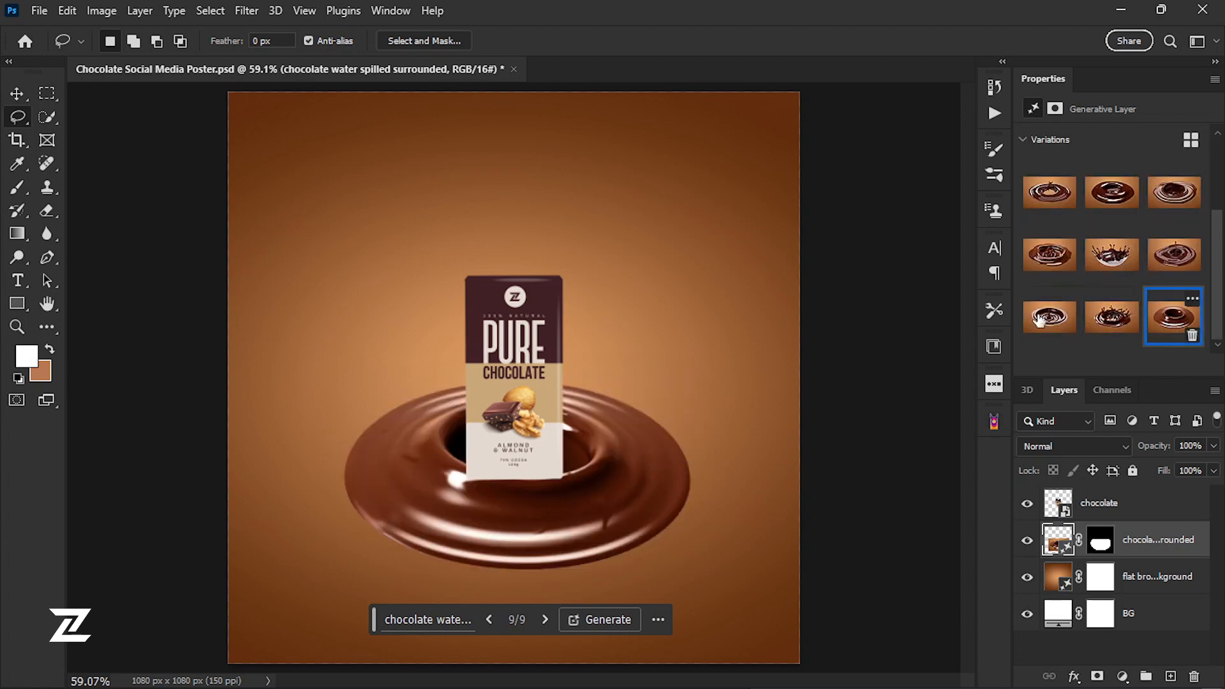
pyautogui.scroll(-1, 506, 343)
pyautogui.scroll(1, 507, 344)
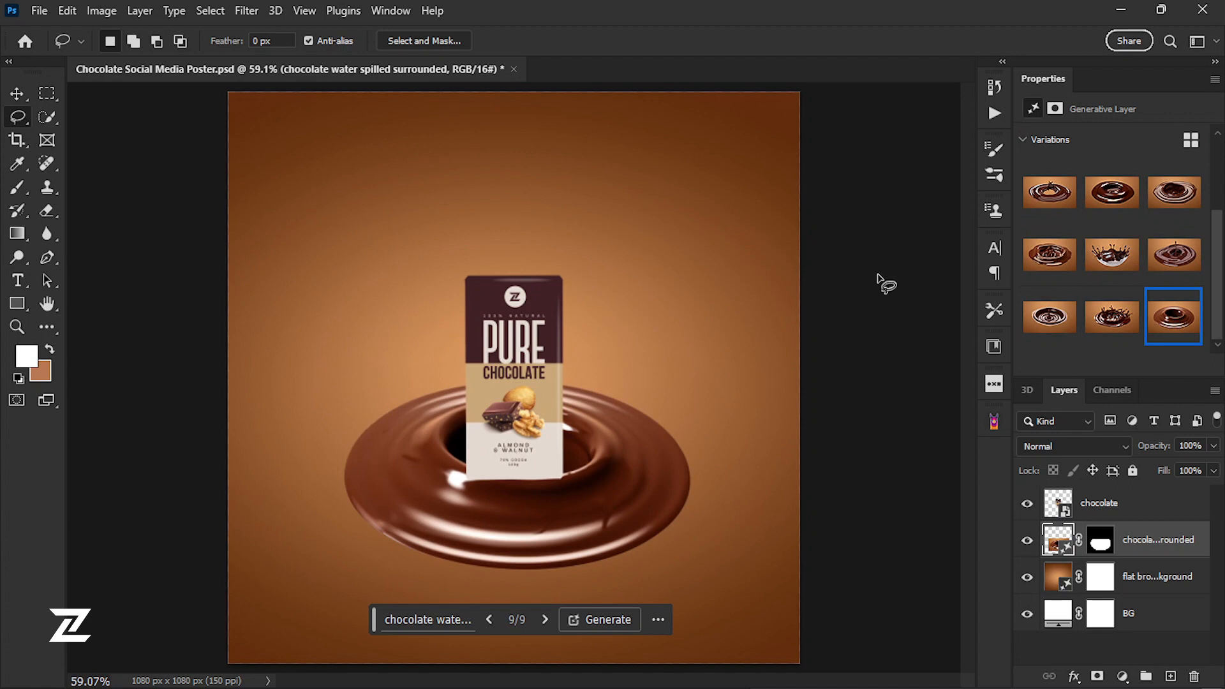
# Rotate the chocolate bar layer 7.16° with Free Transform and shift it horizontally to X 554.50 px
pyautogui.click(23, 95)
pyautogui.click(1138, 509)
pyautogui.hotkey('ctrl', 't')
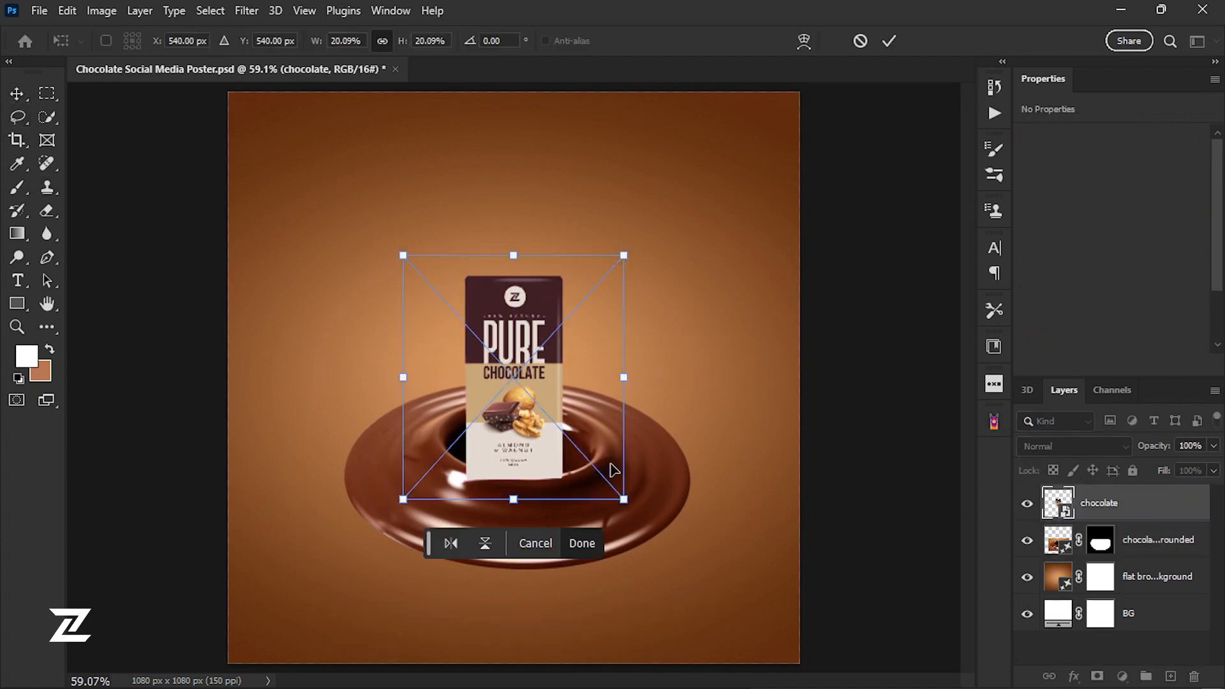
pyautogui.moveTo(640, 250); pyautogui.dragTo(656, 267)
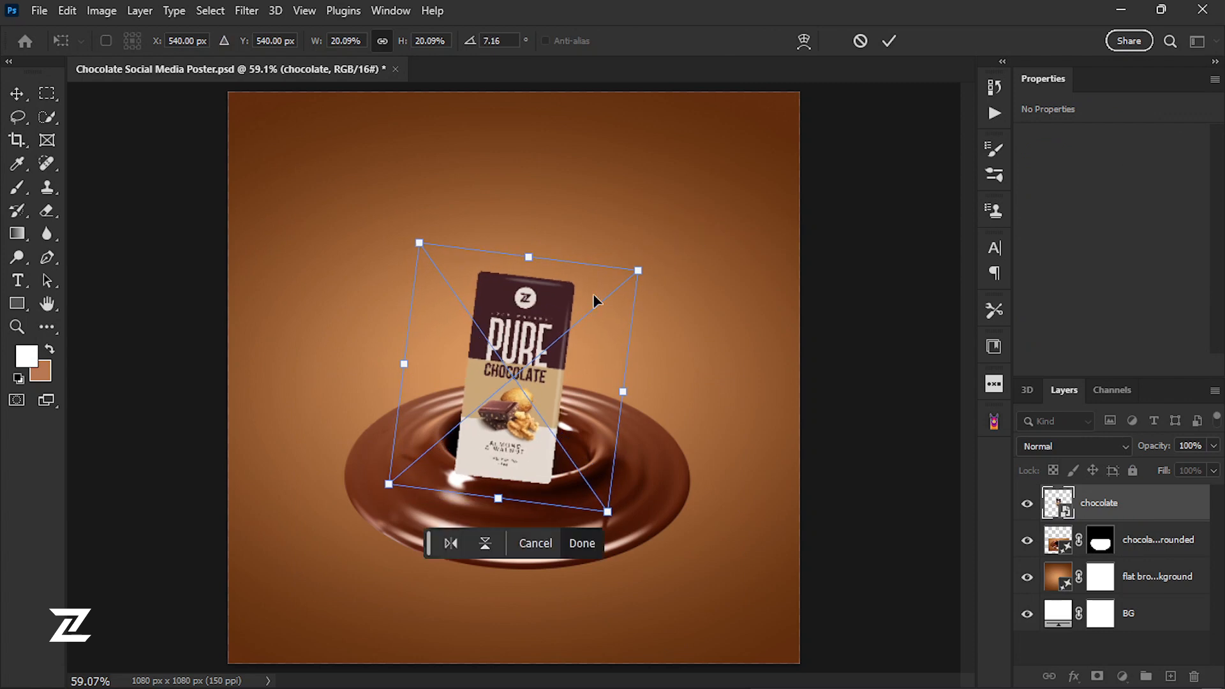
pyautogui.moveTo(513, 401)
pyautogui.mouseDown()
pyautogui.moveTo(518, 415)
pyautogui.moveTo(517, 402)
pyautogui.mouseUp()
# Nudge the chocolate bar vertically to Y 536 px so its base meets the swirl's rim, and apply the transform
pyautogui.scroll(4, 545, 489)
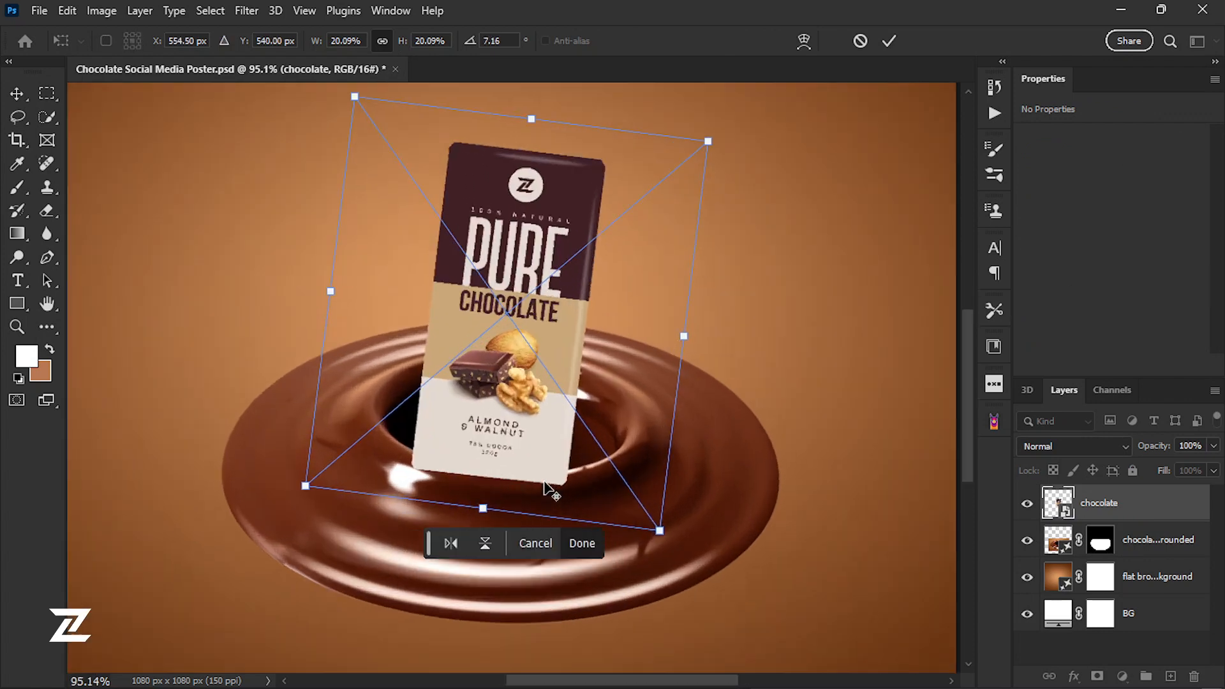
pyautogui.scroll(3, 546, 487)
pyautogui.hotkey('alt', 'space')
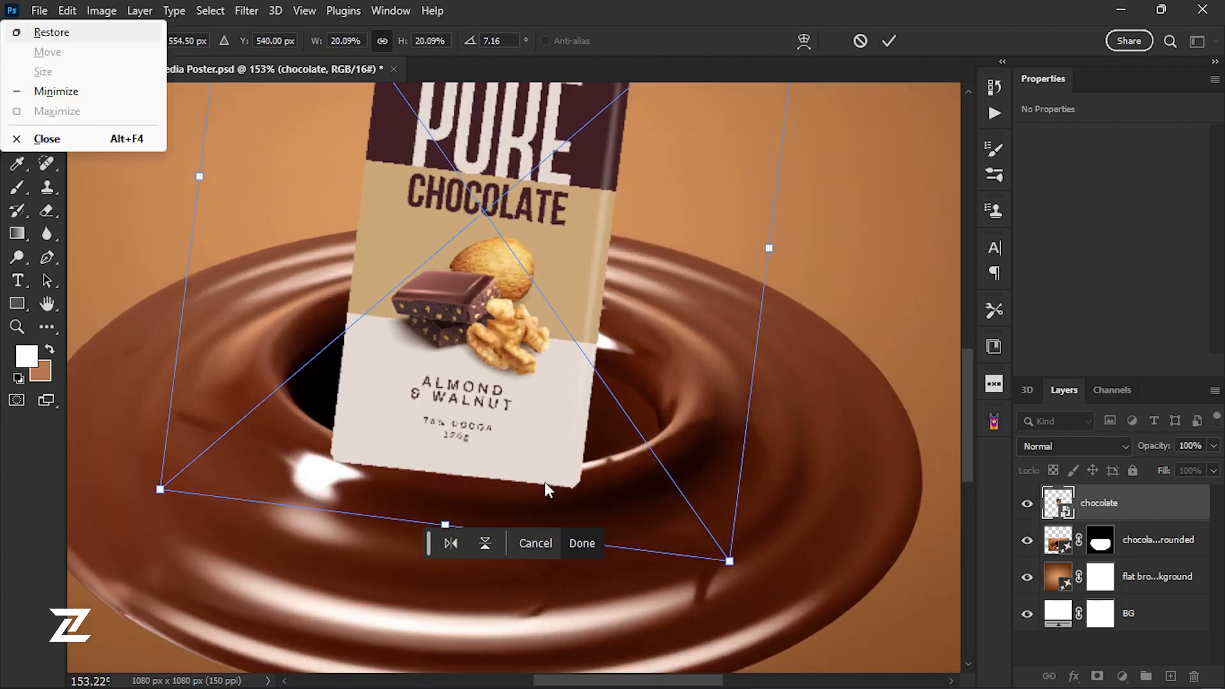
pyautogui.press('Escape')
pyautogui.press('Up')
pyautogui.press('Up')
pyautogui.press('Up')
pyautogui.press('Up')
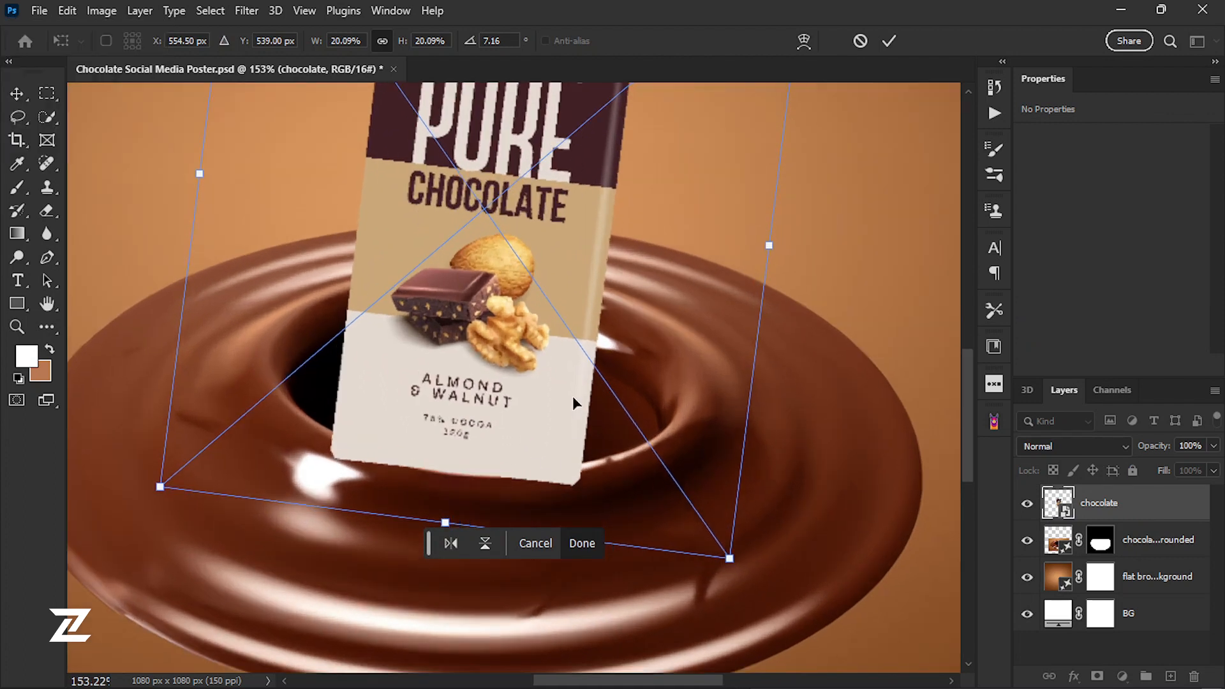
pyautogui.press('Up')
pyautogui.press('Up')
pyautogui.press('Up')
pyautogui.press('Down')
pyautogui.press('Down')
pyautogui.press('Down')
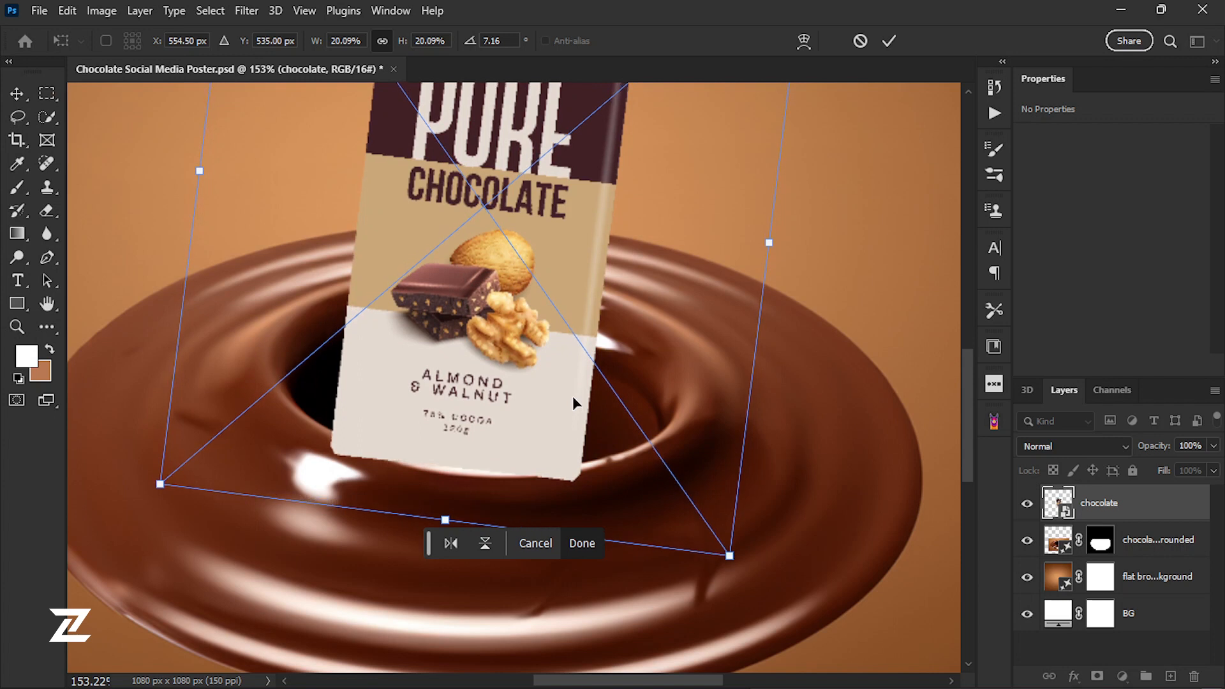
pyautogui.scroll(-4, 573, 395)
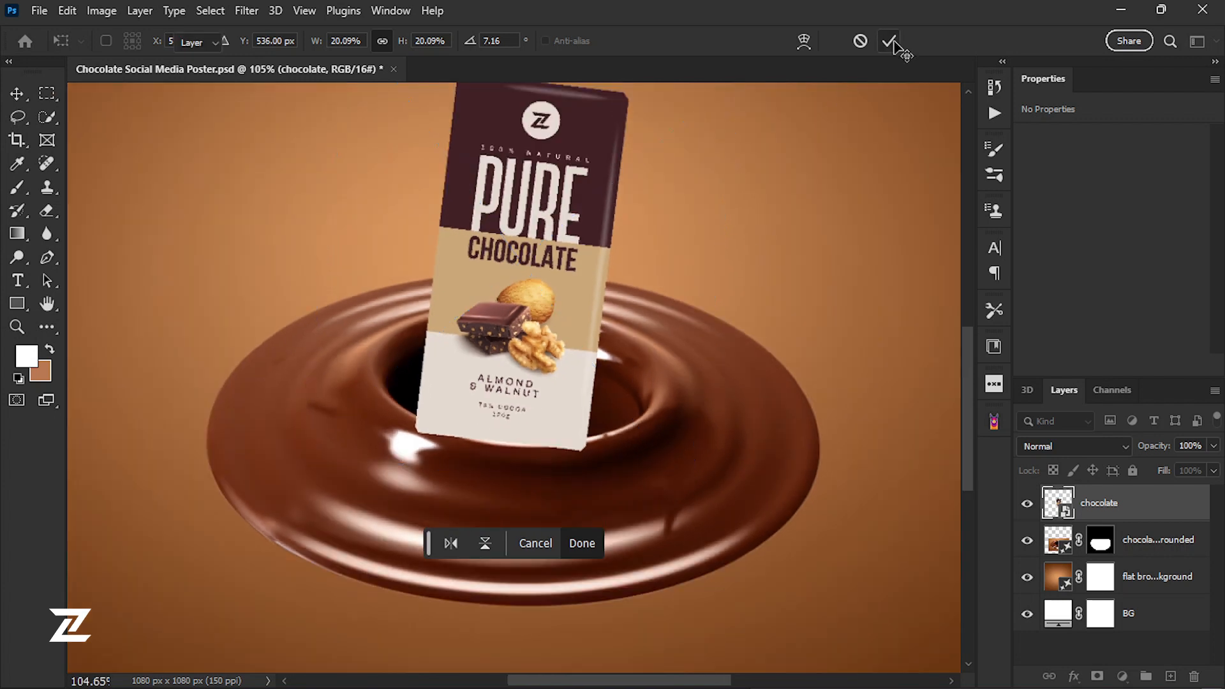
pyautogui.click(889, 40)
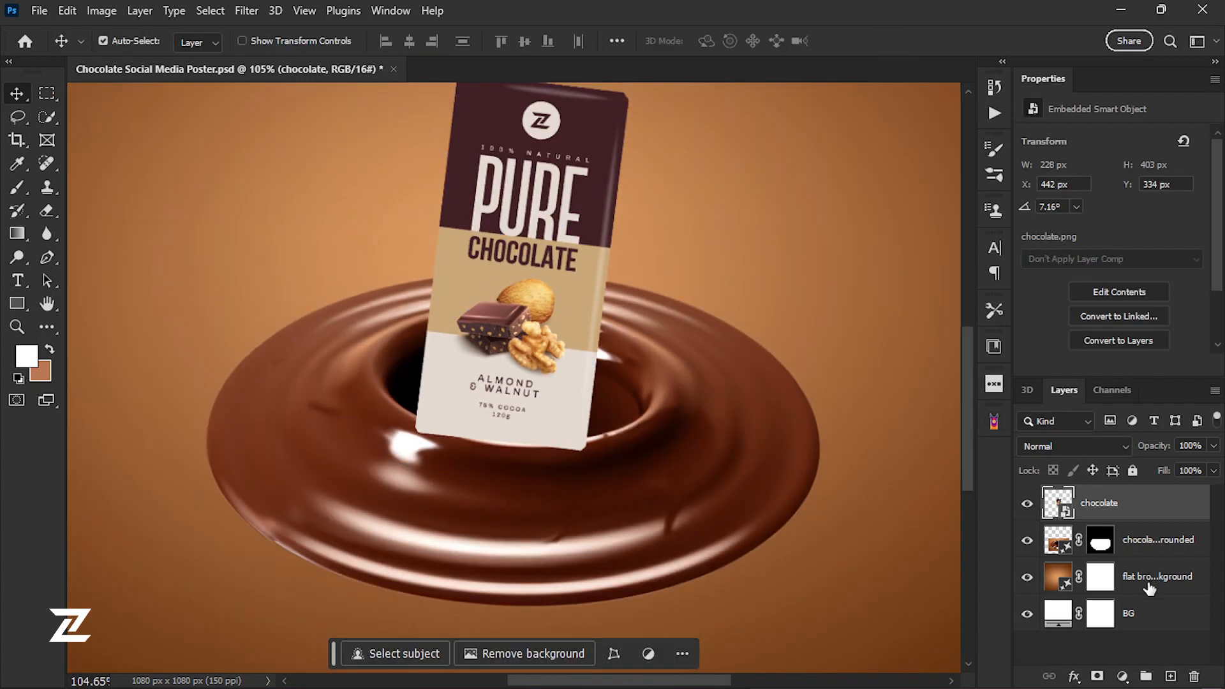
# Add a layer mask to the chocolate bar layer and set the layer's opacity to 50%
pyautogui.click(1095, 678)
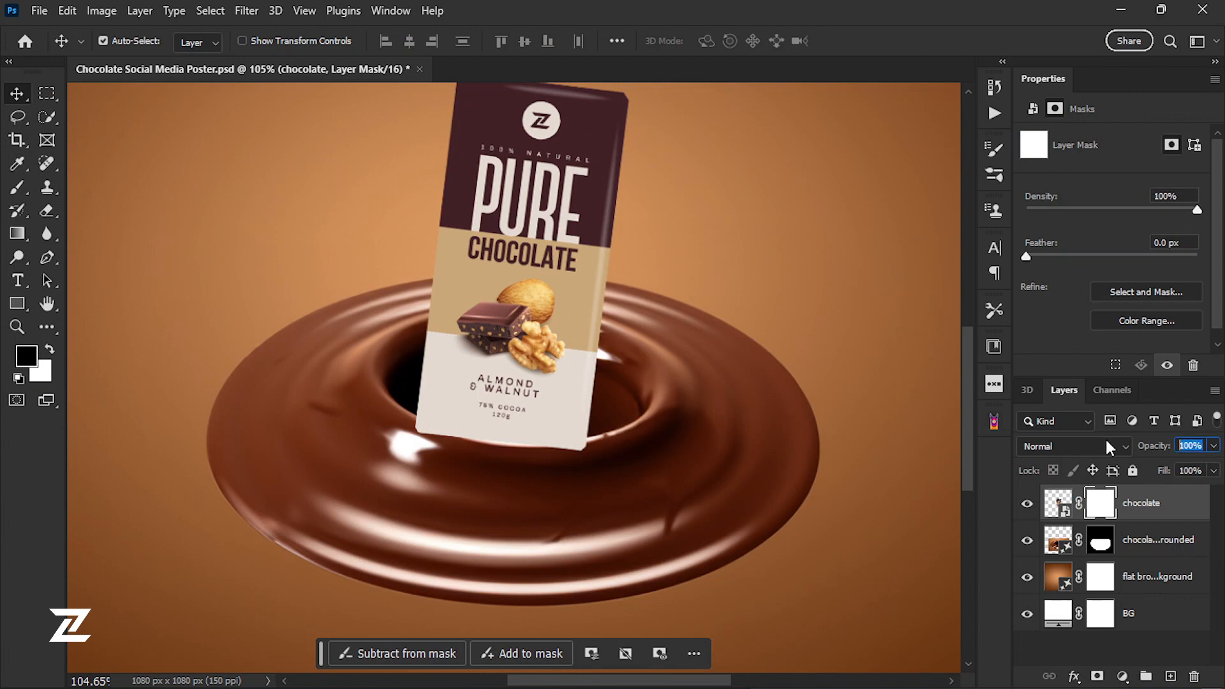
pyautogui.write('50')
pyautogui.press('Return')
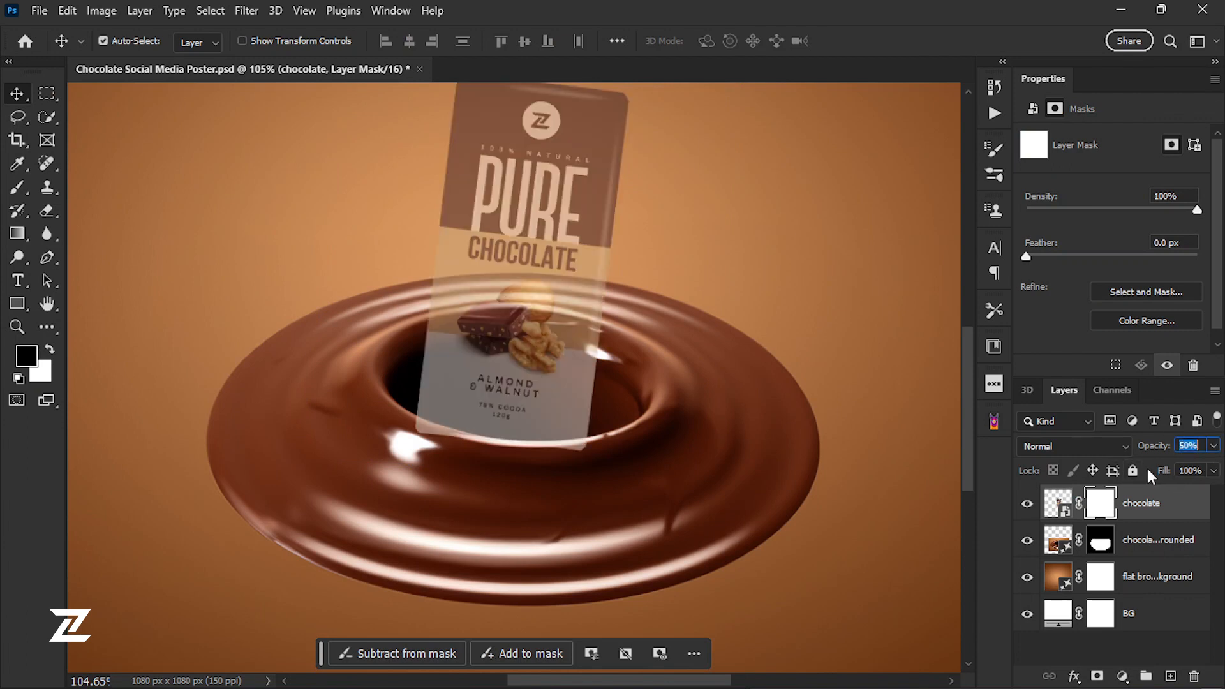
# On the chocolate spill layer, lasso the area along the hole's front rim that encloses the chocolate bar's overhanging bottom edge
pyautogui.click(589, 438)
pyautogui.scroll(10, 514, 450)
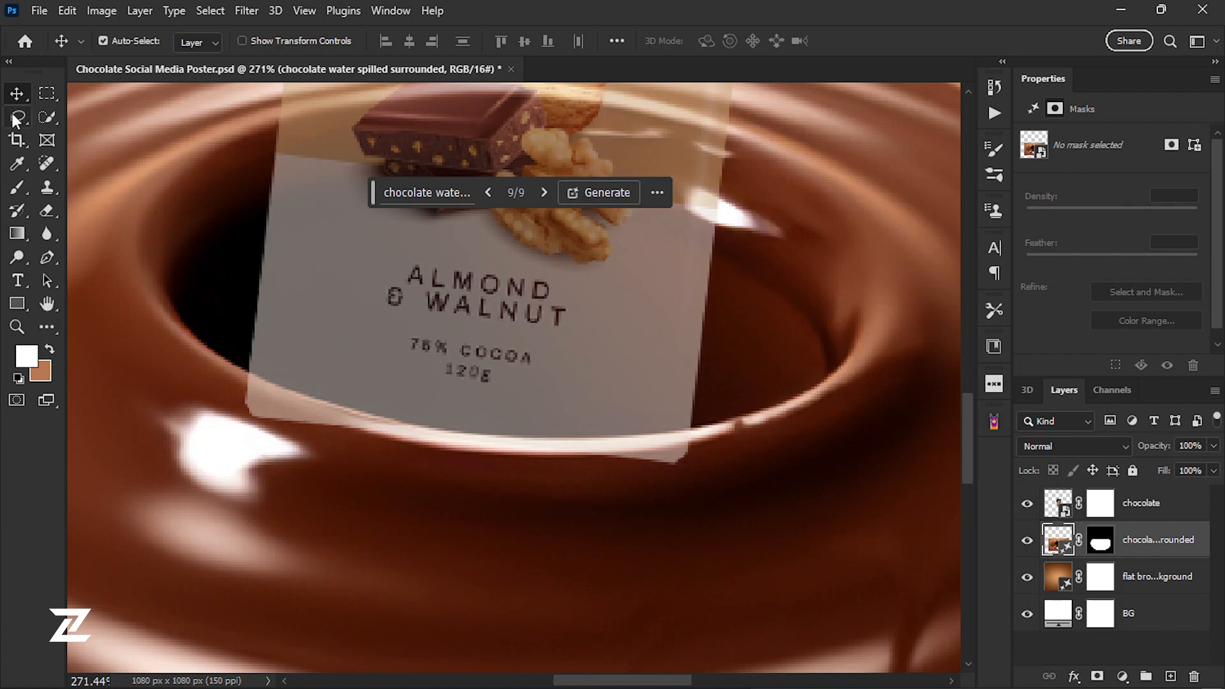
pyautogui.click(16, 118)
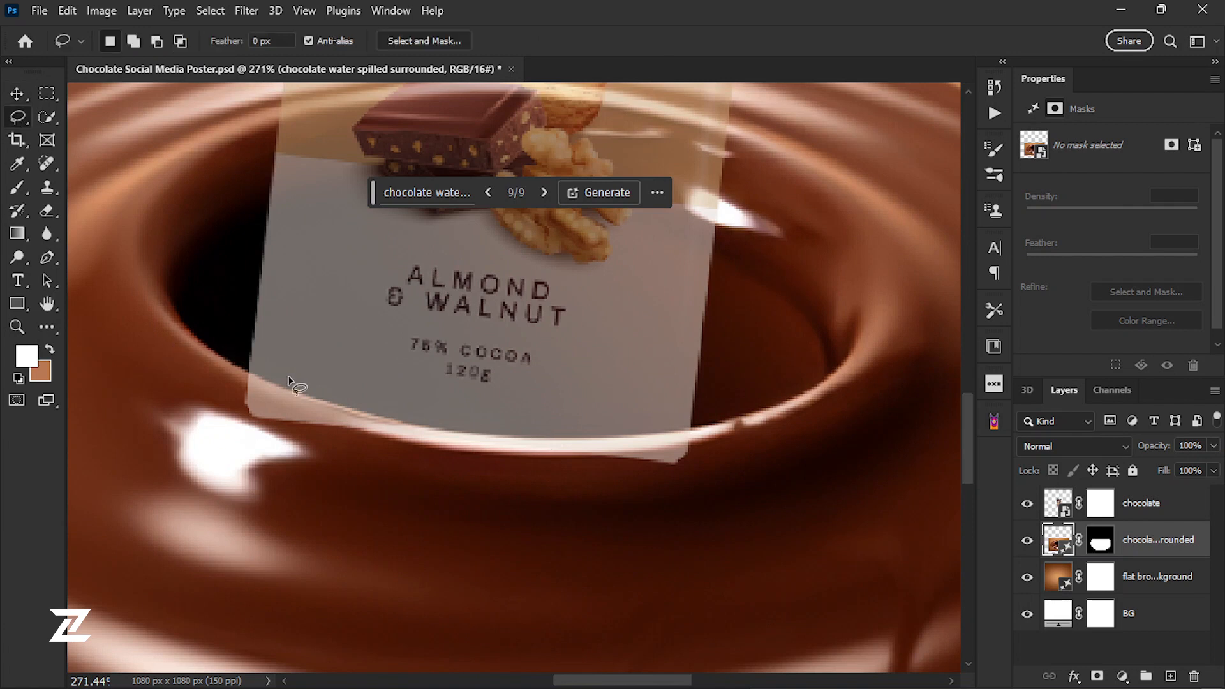
pyautogui.moveTo(252, 374); pyautogui.dragTo(266, 381)
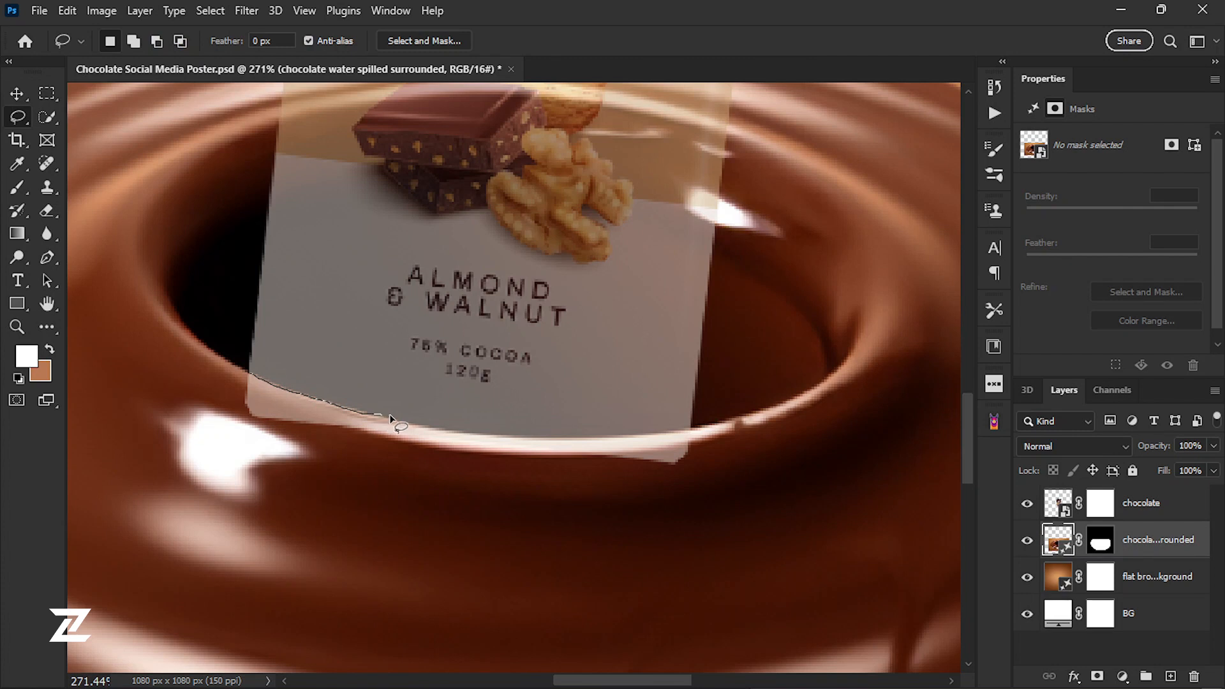
pyautogui.moveTo(605, 438)
pyautogui.mouseDown()
pyautogui.moveTo(489, 511)
pyautogui.moveTo(246, 372)
pyautogui.mouseUp()
pyautogui.scroll(6, 385, 410)
pyautogui.moveTo(334, 416)
pyautogui.mouseDown()
pyautogui.moveTo(538, 435)
pyautogui.moveTo(461, 343)
pyautogui.moveTo(538, 434)
pyautogui.moveTo(312, 400)
pyautogui.moveTo(467, 405)
pyautogui.moveTo(664, 363)
pyautogui.mouseUp()
pyautogui.scroll(-1, 542, 440)
pyautogui.scroll(4, 315, 408)
pyautogui.scroll(-5, 470, 395)
pyautogui.scroll(4, 476, 401)
pyautogui.scroll(-5, 663, 363)
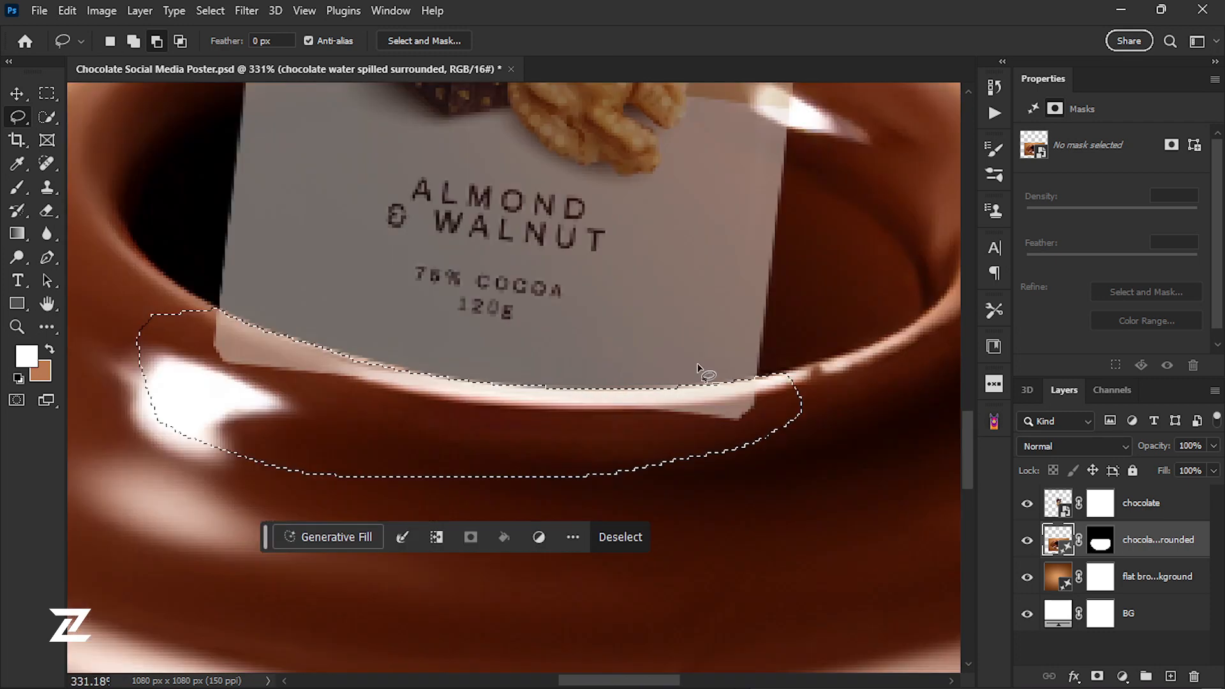
pyautogui.scroll(4, 405, 364)
pyautogui.scroll(-4, 481, 396)
# Fill the selected area on the chocolate bar's layer mask with the black foreground colour at 100% opacity, and deselect
pyautogui.click(1099, 504)
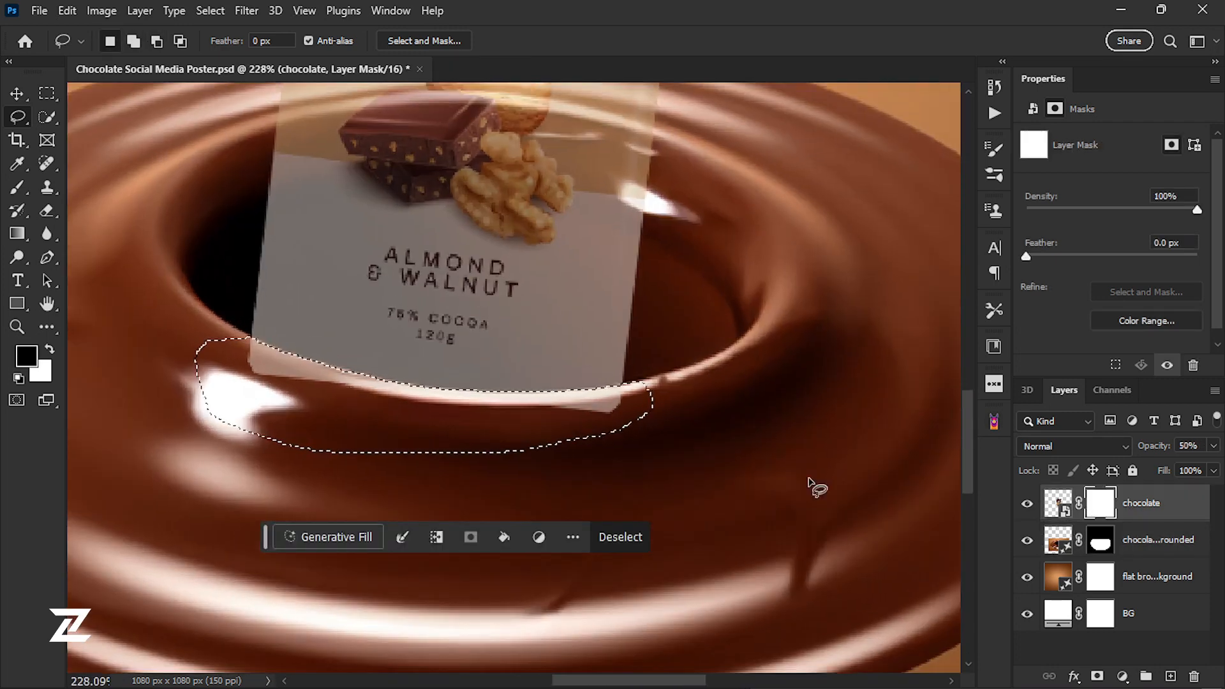
pyautogui.press('d')
pyautogui.press('i')
pyautogui.hotkey('shift', 'F5')
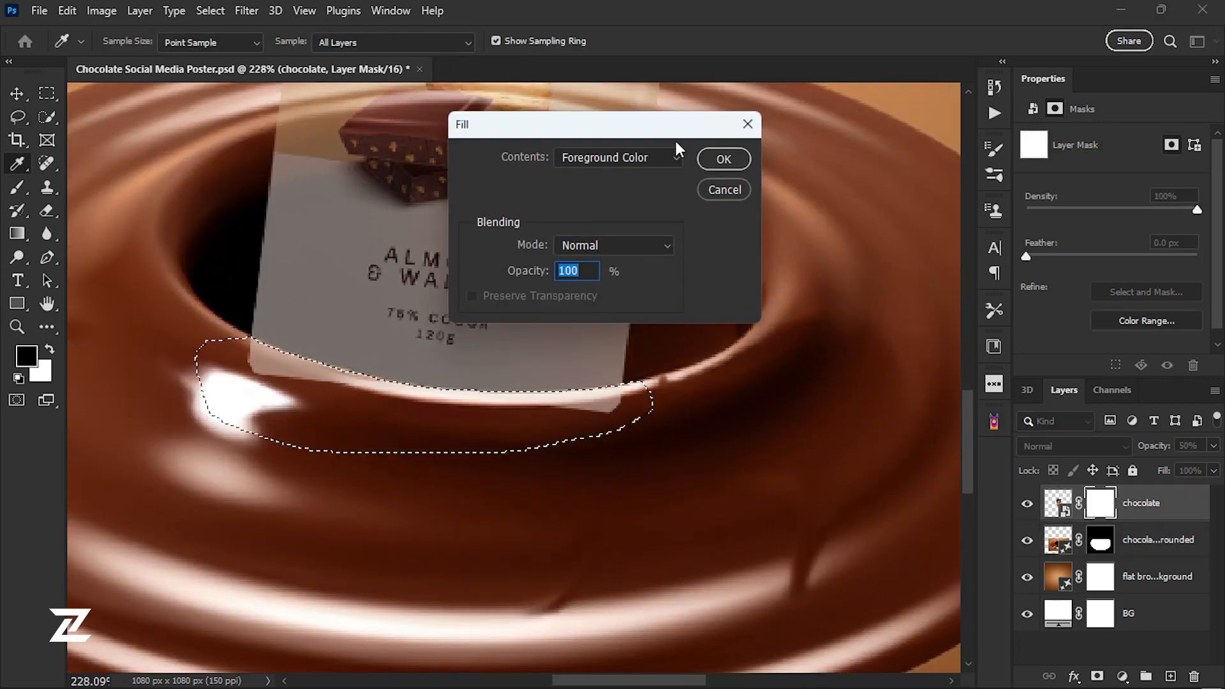
pyautogui.click(664, 158)
pyautogui.click(664, 158)
pyautogui.click(727, 159)
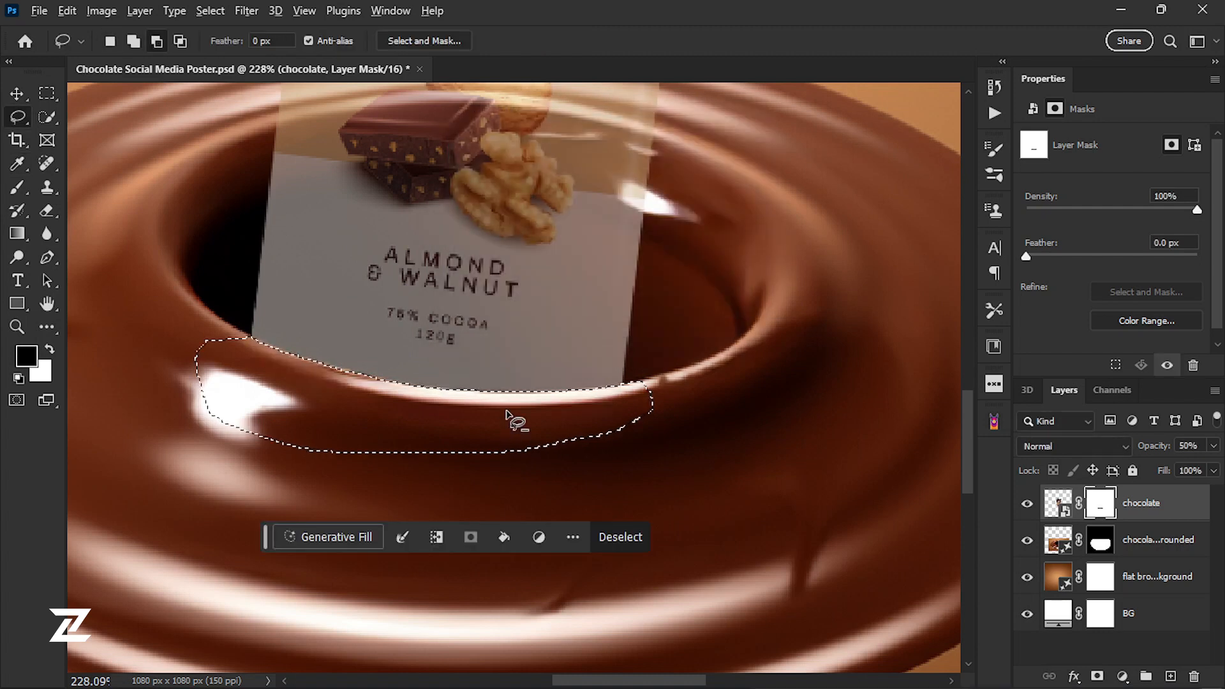
pyautogui.scroll(-6, 514, 415)
pyautogui.hotkey('ctrl', 'd')
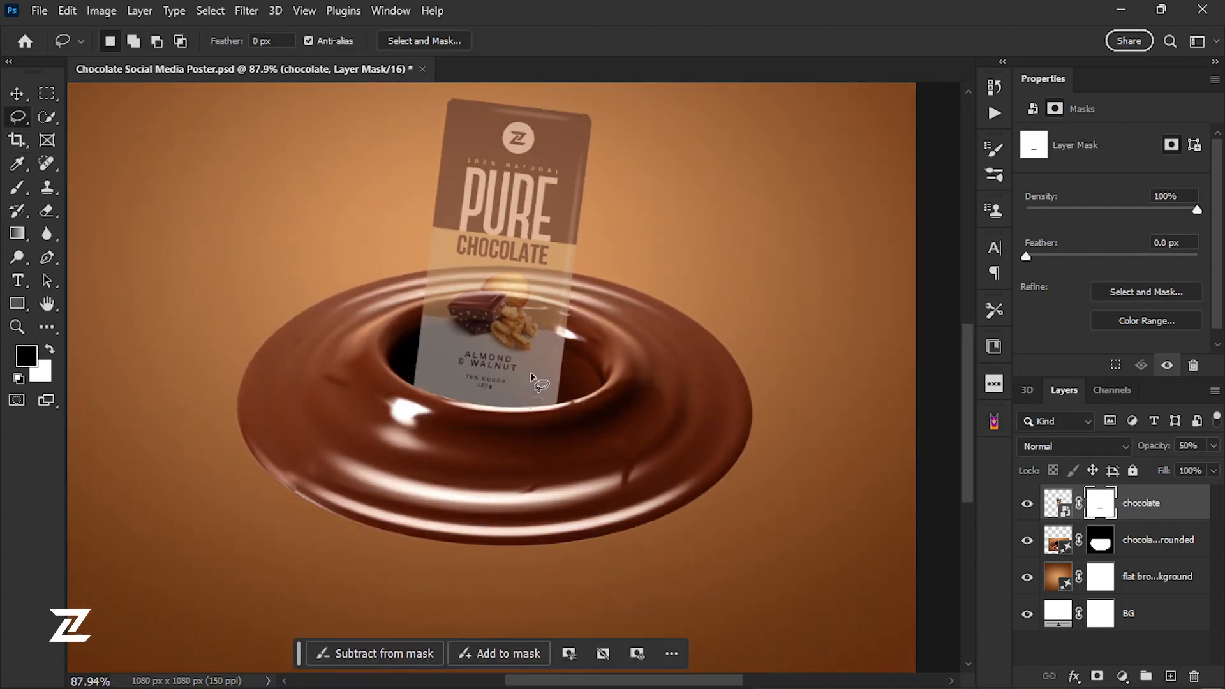
# Return the chocolate bar layer's opacity to 100% and fit the whole poster on screen
pyautogui.click(1215, 446)
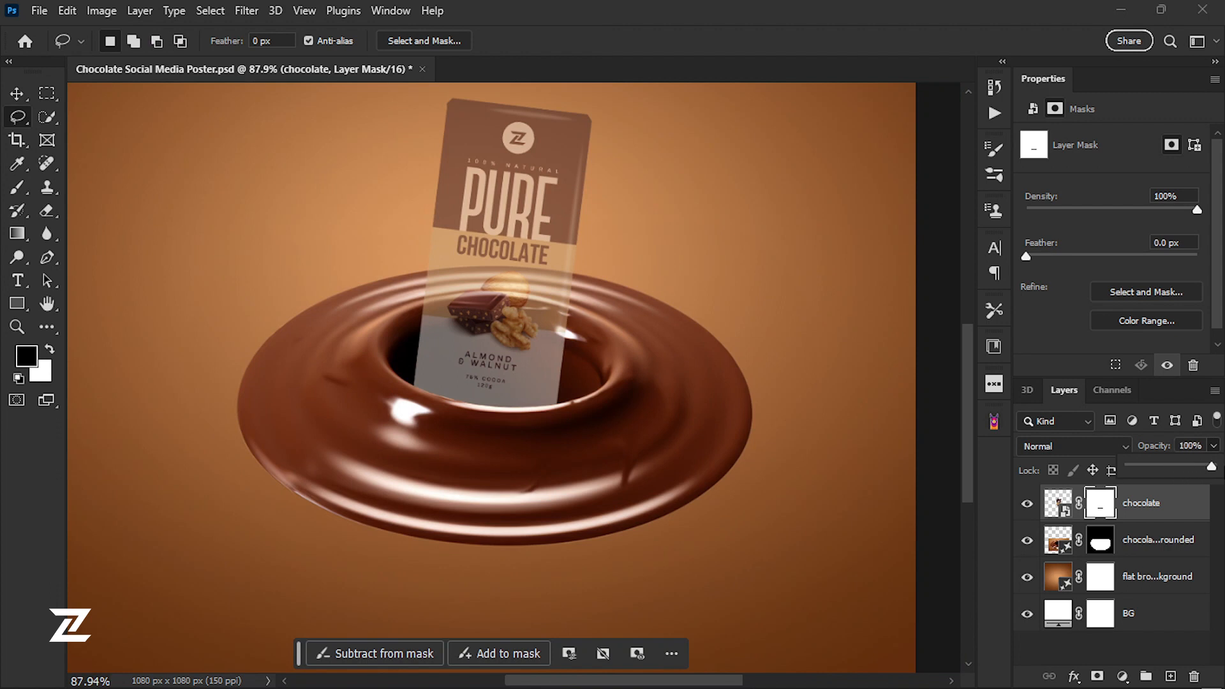
pyautogui.click(19, 95)
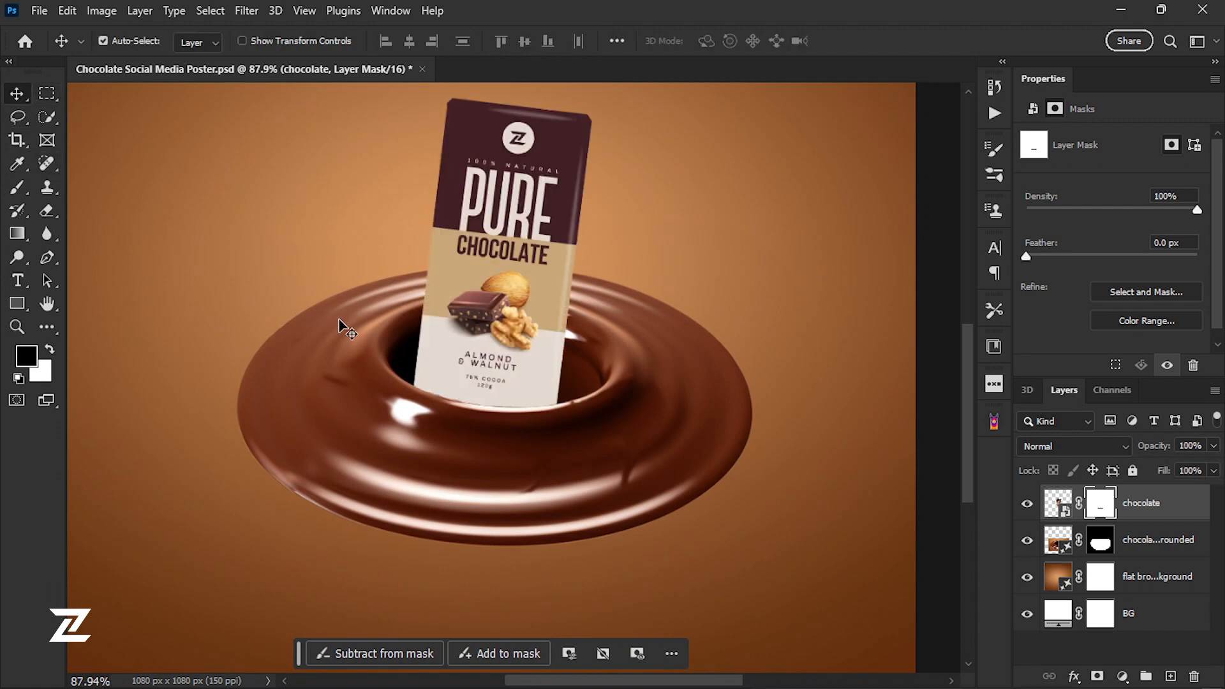
pyautogui.hotkey('ctrl', '0')
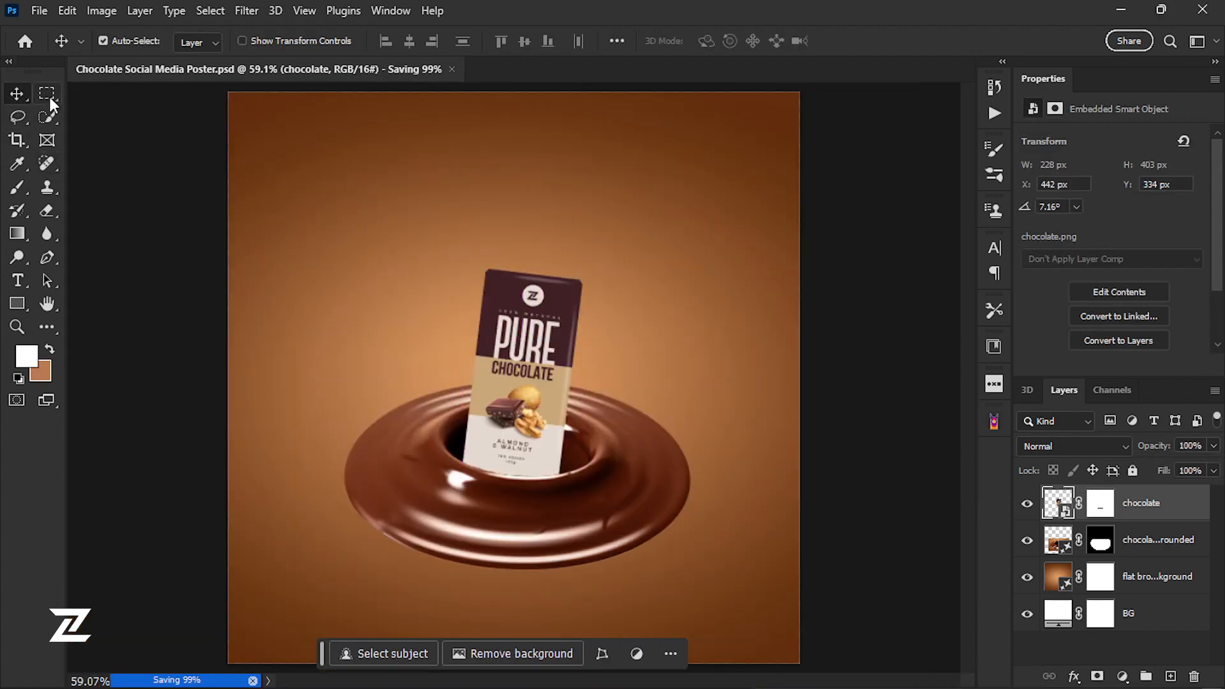
# Select four small rectangular areas, two on each side of the chocolate bar, and run Generative Fill with "chocolate broken bar picess"
pyautogui.click(47, 95)
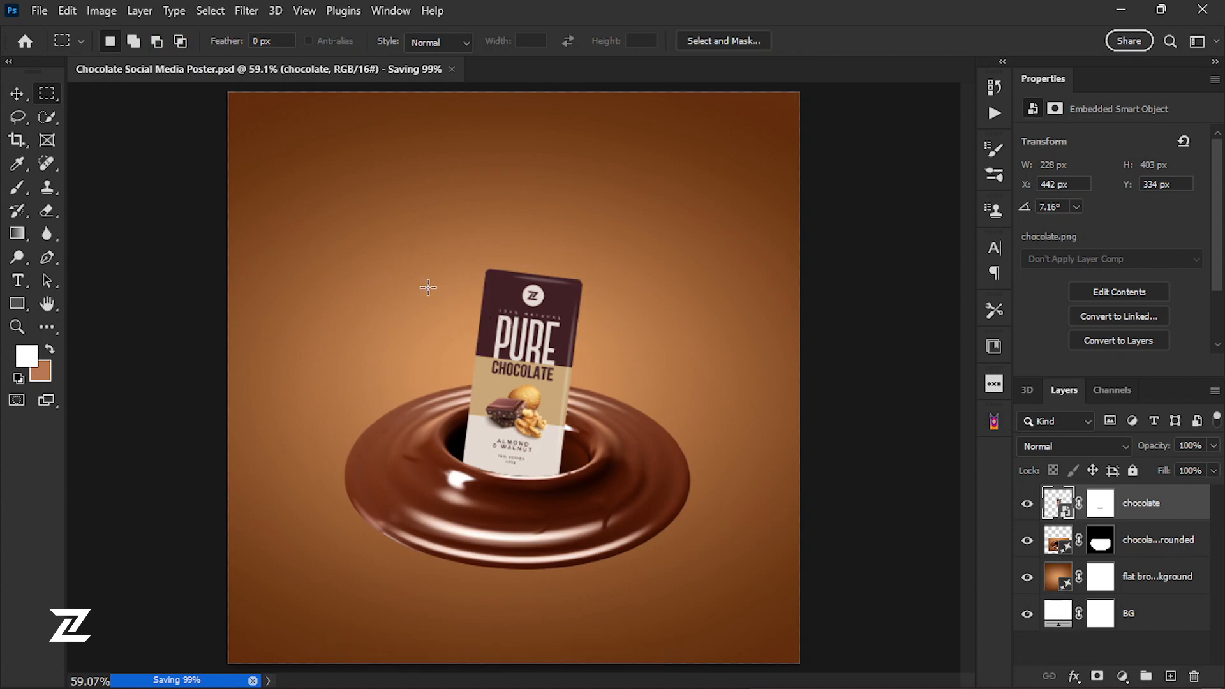
pyautogui.moveTo(427, 288); pyautogui.dragTo(450, 377)
pyautogui.moveTo(593, 282); pyautogui.dragTo(616, 307)
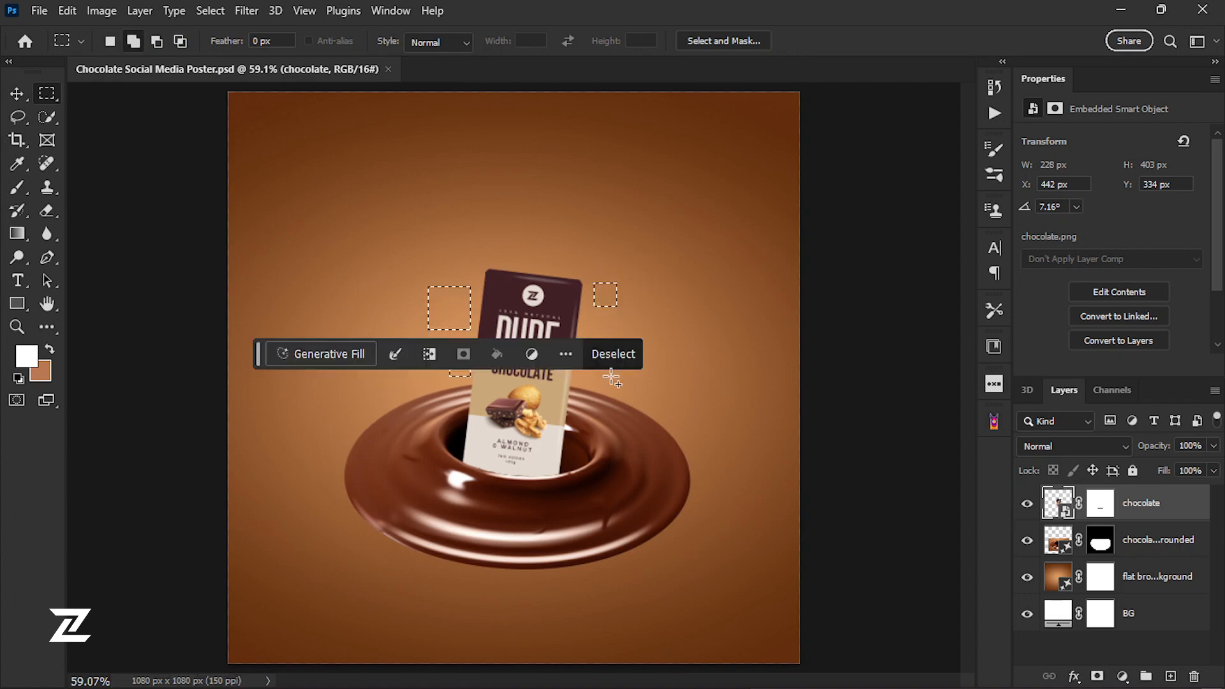
pyautogui.moveTo(618, 381); pyautogui.dragTo(582, 349)
pyautogui.click(315, 361)
pyautogui.write('ch')
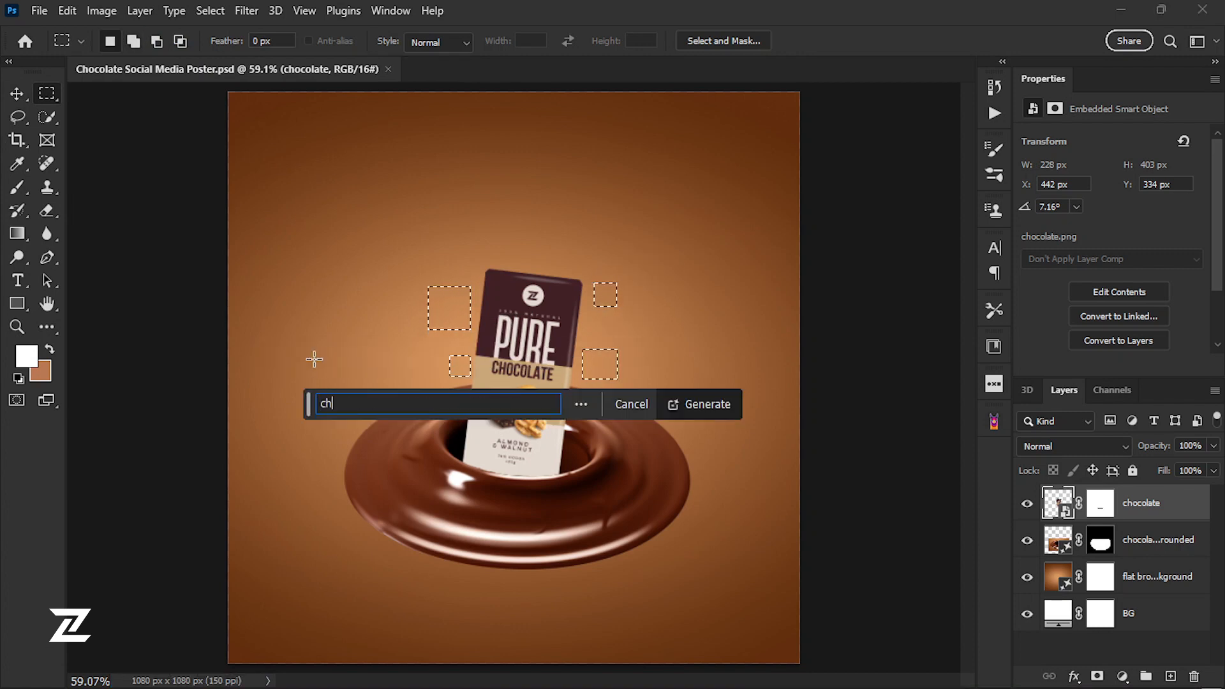
pyautogui.write('ocolate broken bar picess')
pyautogui.press('Return')
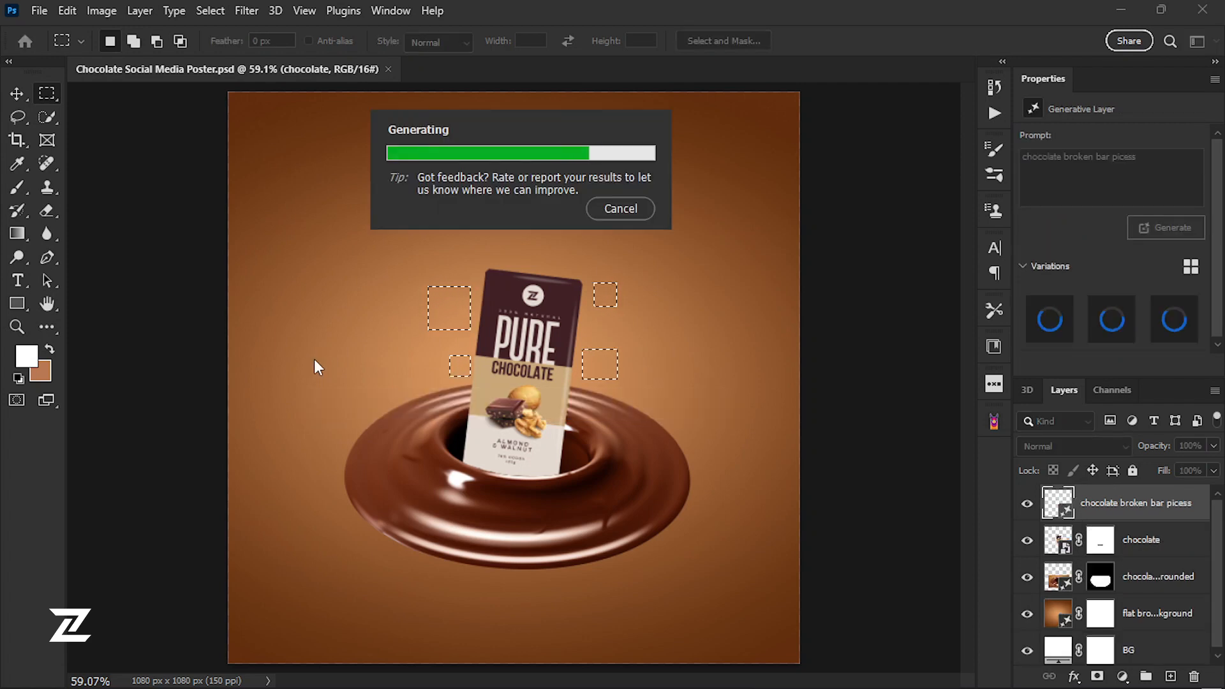
# Compare the generated chocolate piece variations and choose the second one
pyautogui.click(1112, 319)
pyautogui.click(1174, 319)
pyautogui.scroll(6, 539, 359)
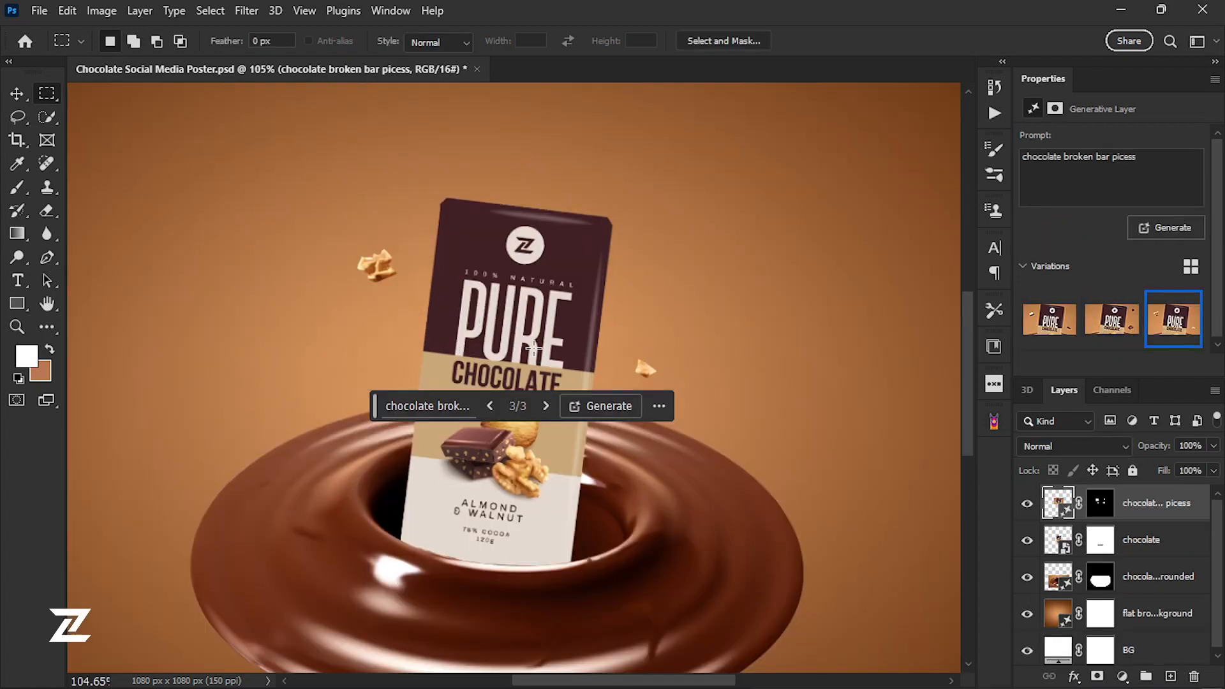
pyautogui.scroll(-6, 539, 359)
pyautogui.click(1112, 319)
pyautogui.scroll(7, 578, 357)
pyautogui.scroll(-7, 580, 356)
# Generate two pieces beside the bar's upper-left edge with the prompt "chocolate broken bar picess", keeping the third variation of each
pyautogui.moveTo(442, 275); pyautogui.dragTo(475, 314)
pyautogui.click(646, 330)
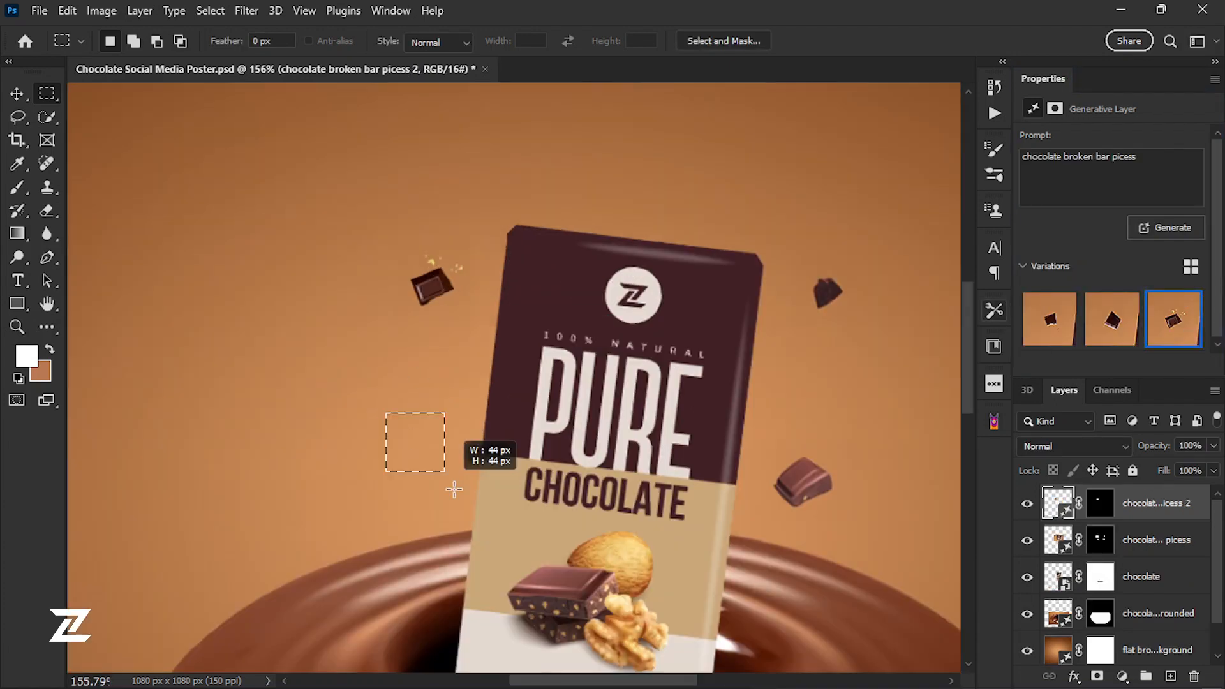
pyautogui.moveTo(454, 490); pyautogui.dragTo(454, 483)
pyautogui.moveTo(418, 446); pyautogui.dragTo(405, 355)
pyautogui.click(301, 414)
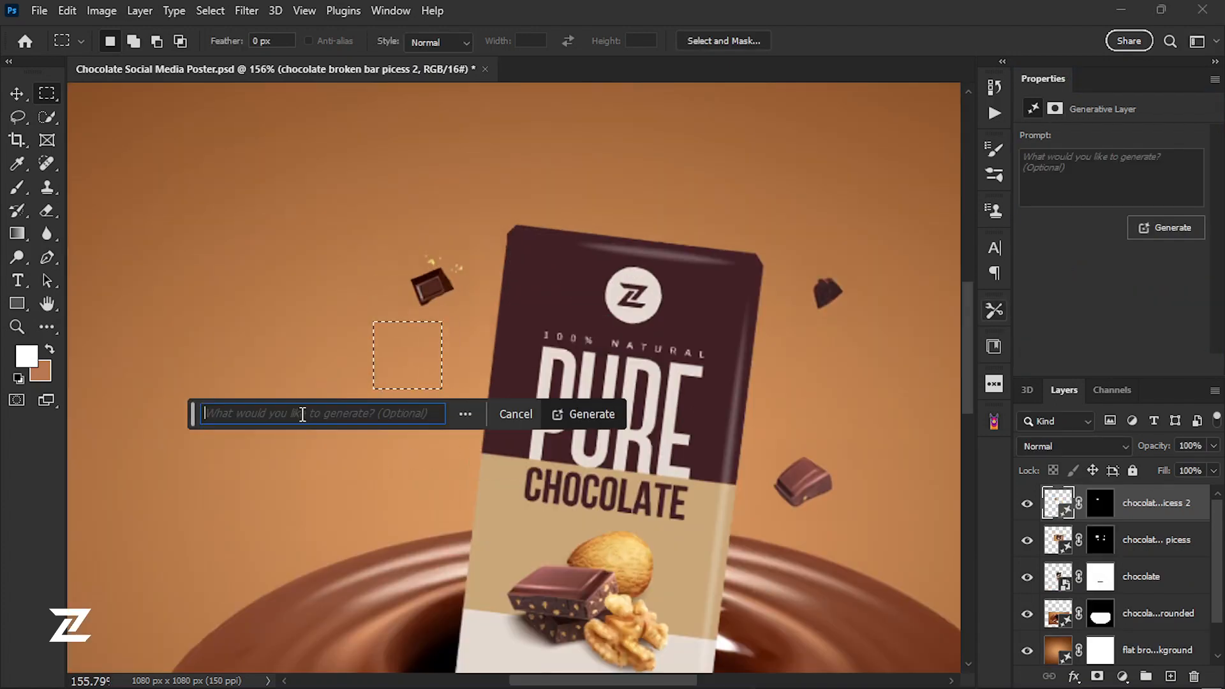
pyautogui.write('chocolate broken bar picess')
pyautogui.click(576, 418)
pyautogui.click(1111, 319)
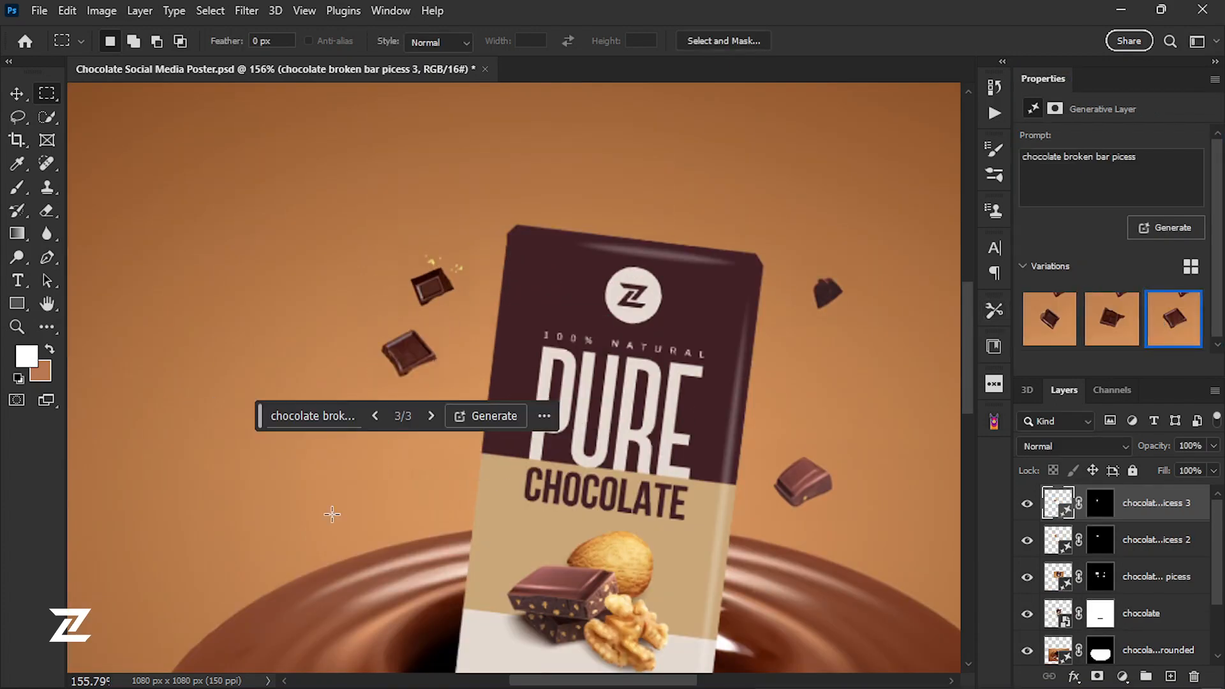
# Generate a small piece beside the bar's left edge, just above the swirl, with the prompt "chocolate broken bar picess"
pyautogui.moveTo(411, 467); pyautogui.dragTo(449, 506)
pyautogui.click(321, 529)
pyautogui.write('chocolate broken bar picess')
pyautogui.click(601, 530)
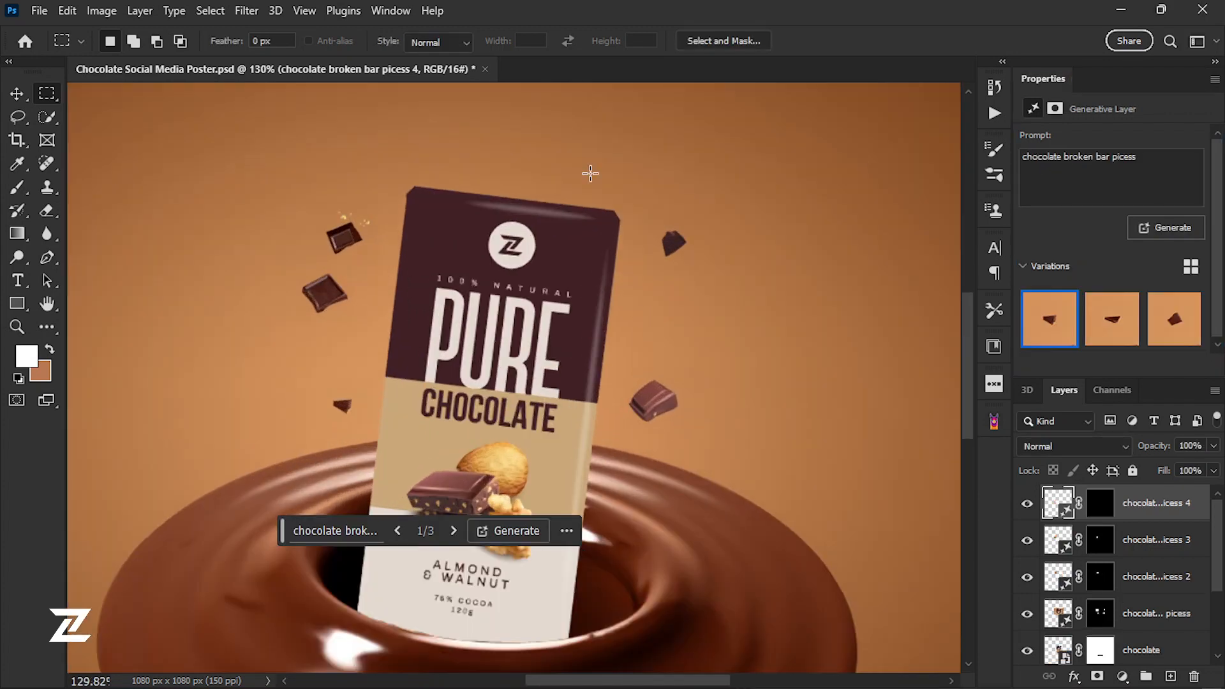
# Generate a piece above the chocolate bar with the prompt "chocolate broken bar picess" and choose the third variation
pyautogui.moveTo(543, 131); pyautogui.dragTo(584, 169)
pyautogui.click(408, 210)
pyautogui.write('chocolate broken bar picess')
pyautogui.click(767, 217)
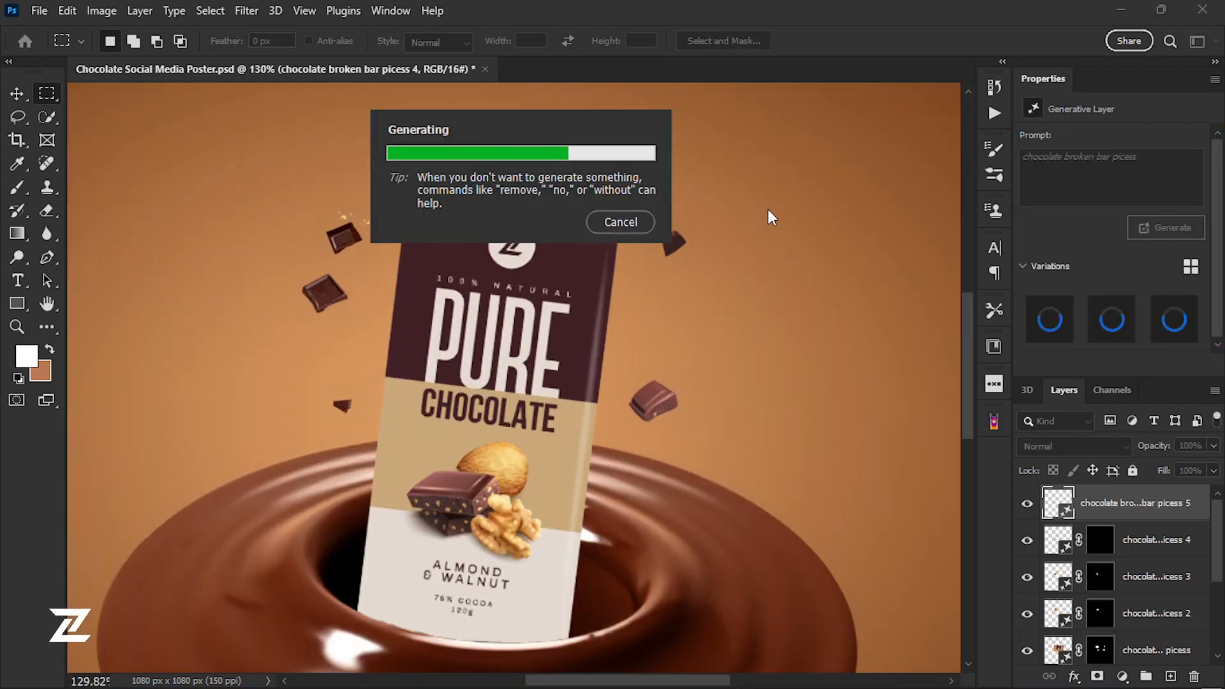
pyautogui.click(1173, 309)
# Try to generate another "chocolate broken bar picess" piece between the two pieces on the bar's right side
pyautogui.moveTo(626, 302); pyautogui.dragTo(675, 350)
pyautogui.click(511, 370)
pyautogui.write('chocolate broken bar picess')
pyautogui.click(816, 370)
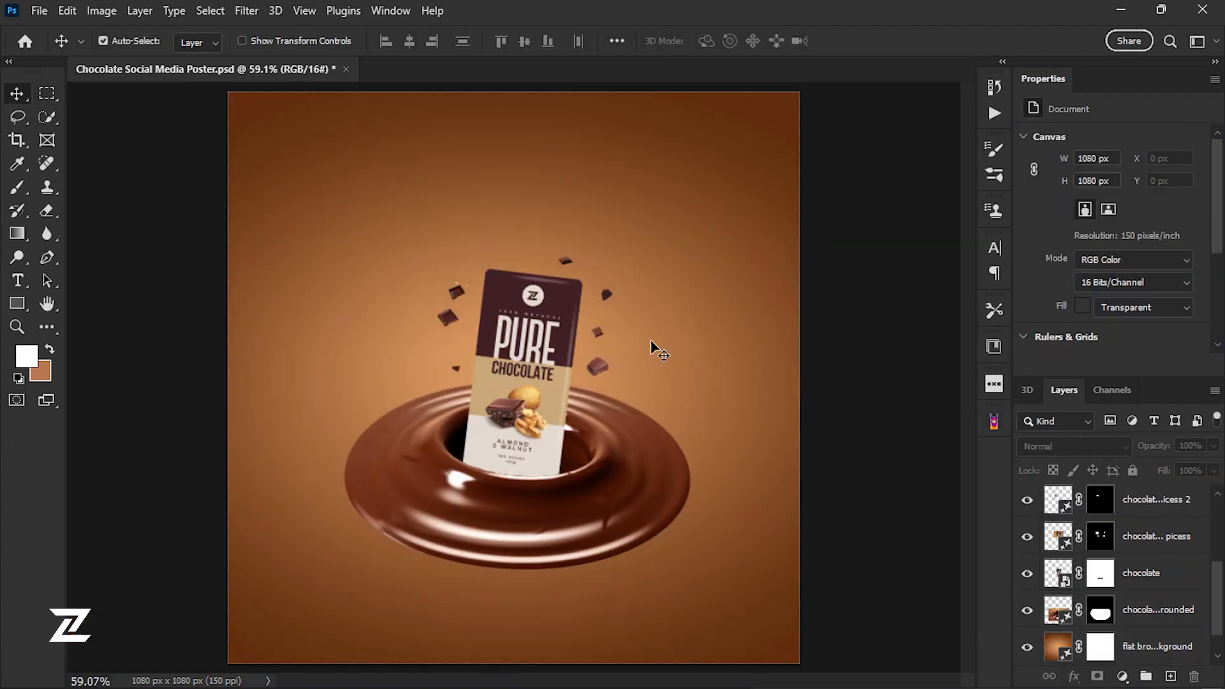
# Select three small circular areas around the bar with the Elliptical Marquee tool and run Generative Fill with "golden nuts"
pyautogui.scroll(3, 652, 346)
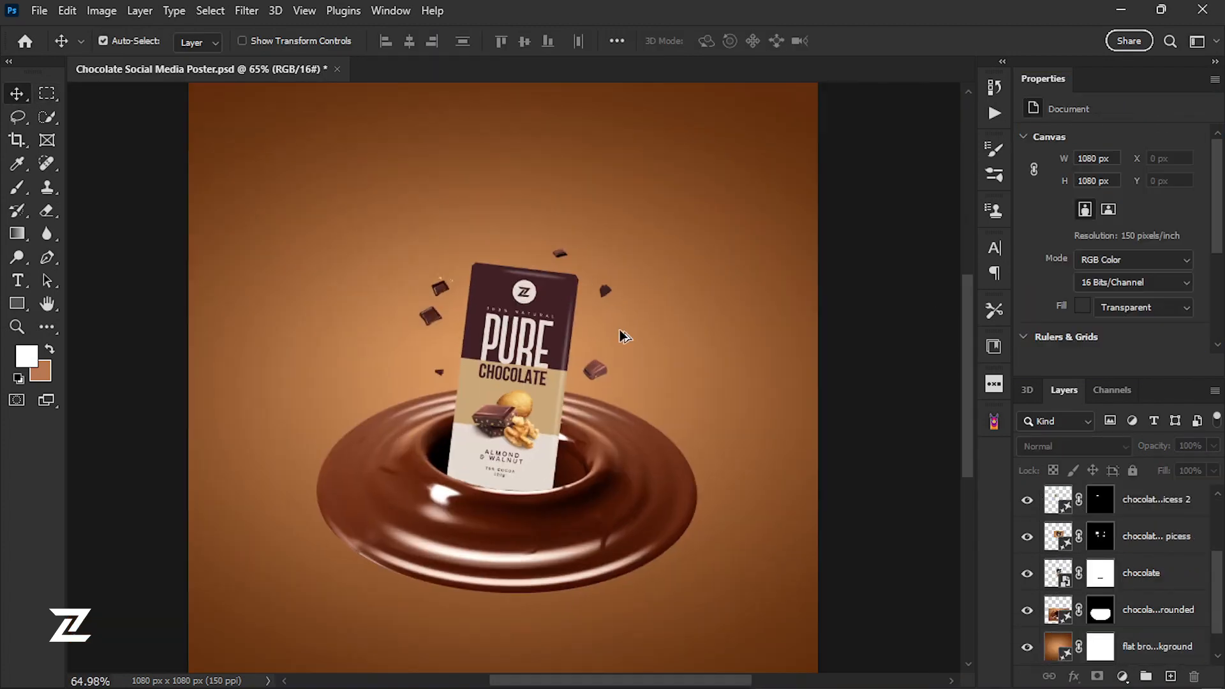
pyautogui.scroll(1, 624, 334)
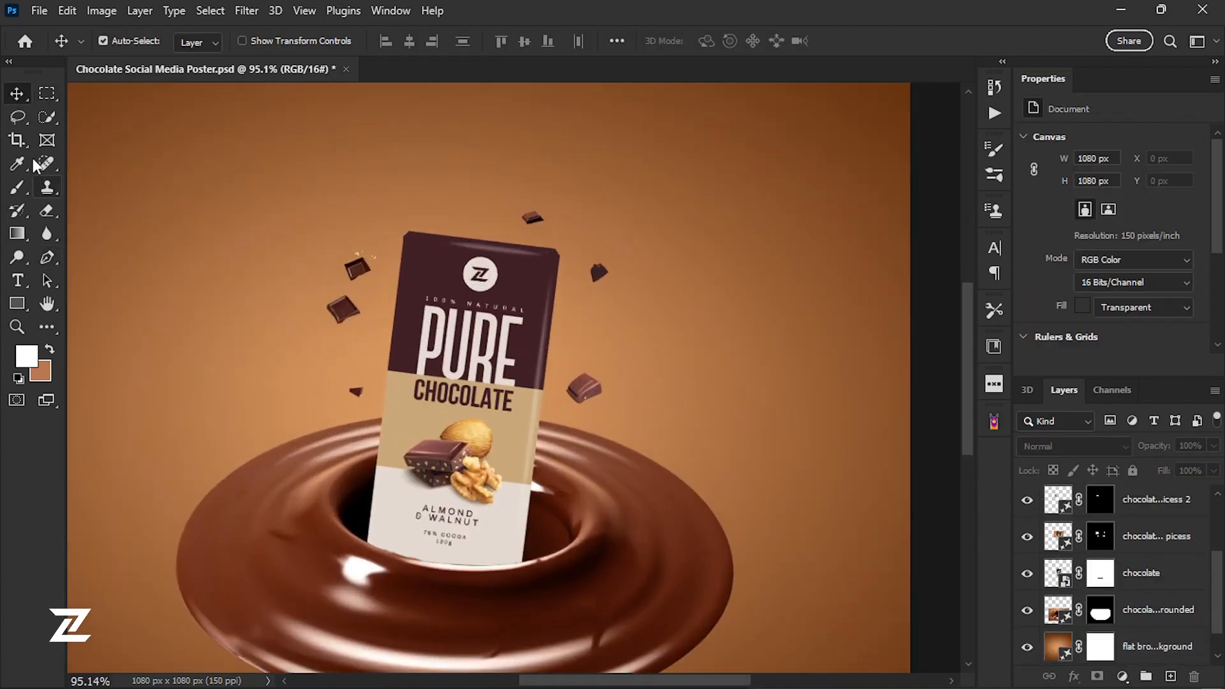
pyautogui.click(48, 94)
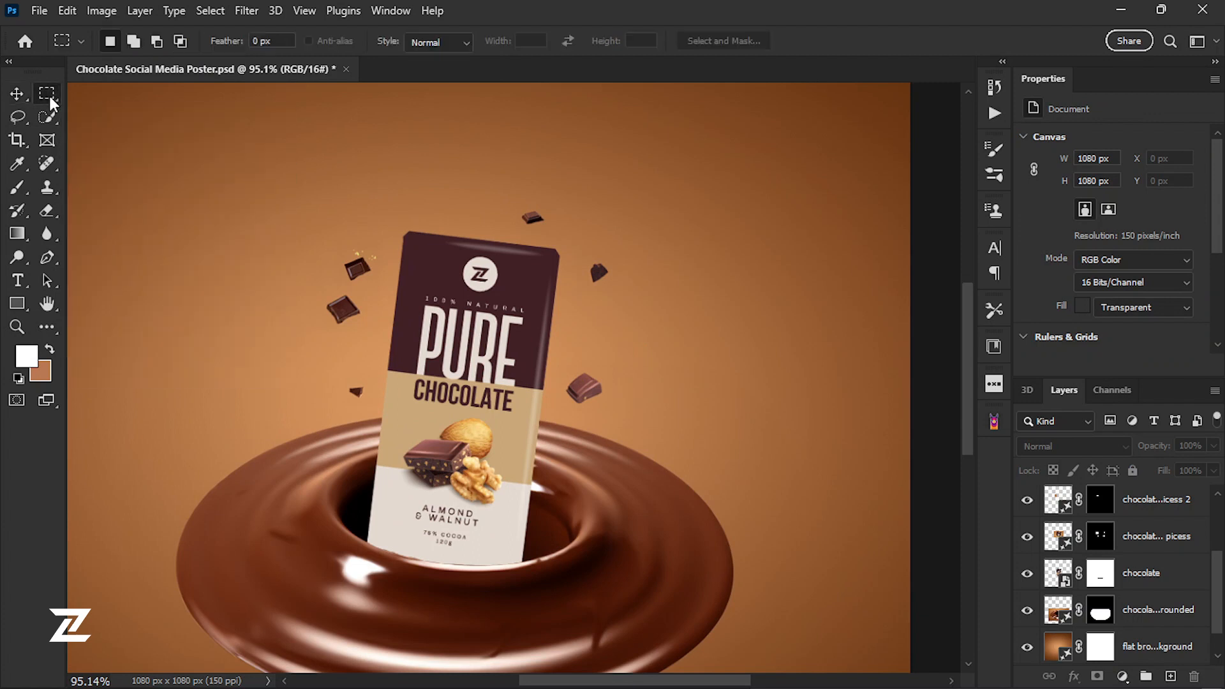
pyautogui.rightClick(48, 93)
pyautogui.click(126, 115)
pyautogui.moveTo(568, 313); pyautogui.dragTo(607, 352)
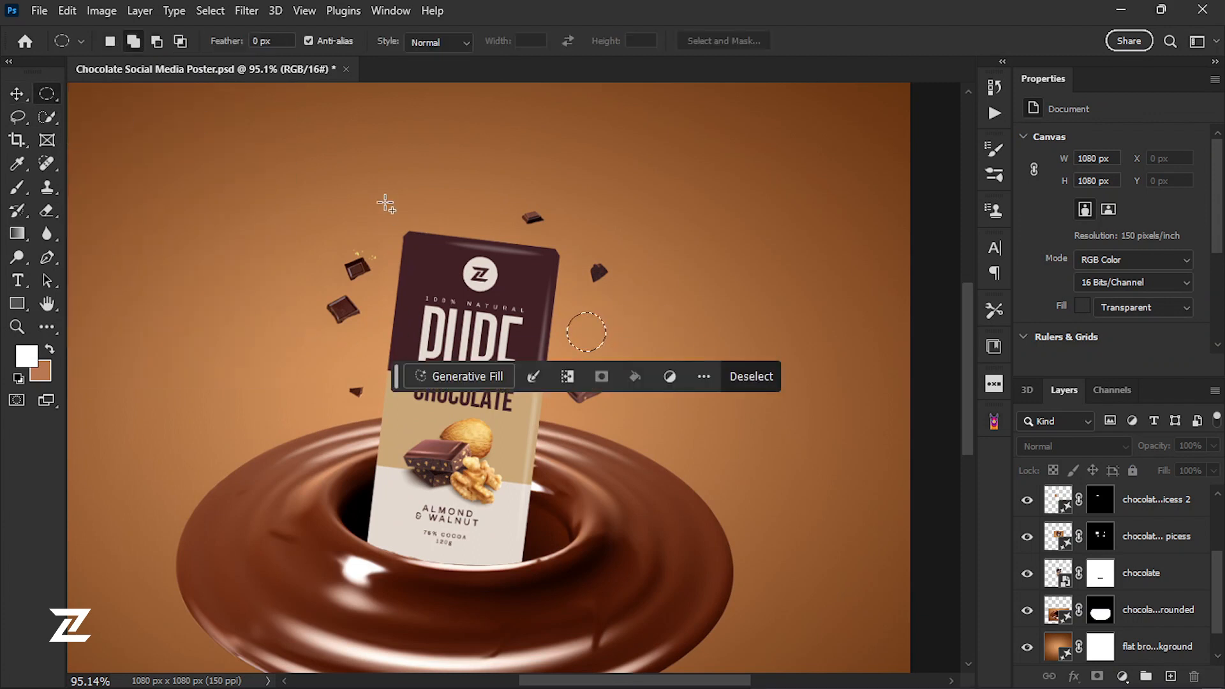
pyautogui.moveTo(383, 185); pyautogui.dragTo(422, 224)
pyautogui.moveTo(325, 334); pyautogui.dragTo(360, 368)
pyautogui.click(414, 377)
pyautogui.write('golden n')
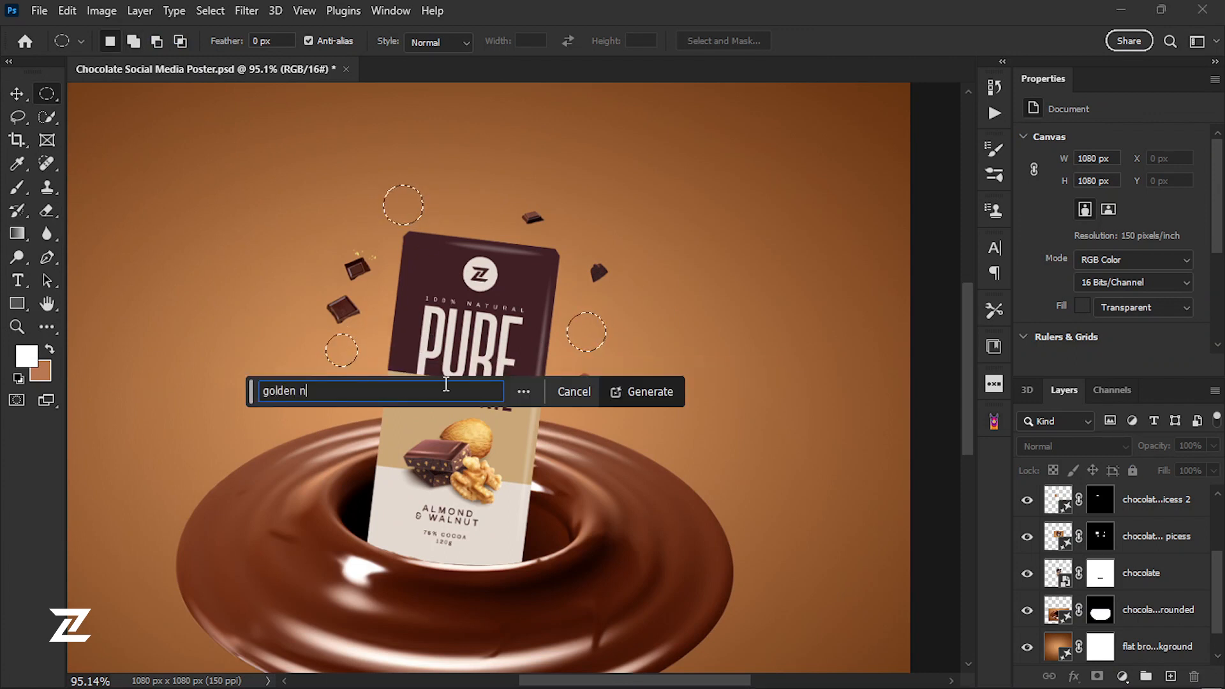
pyautogui.write('uts')
pyautogui.press('Return')
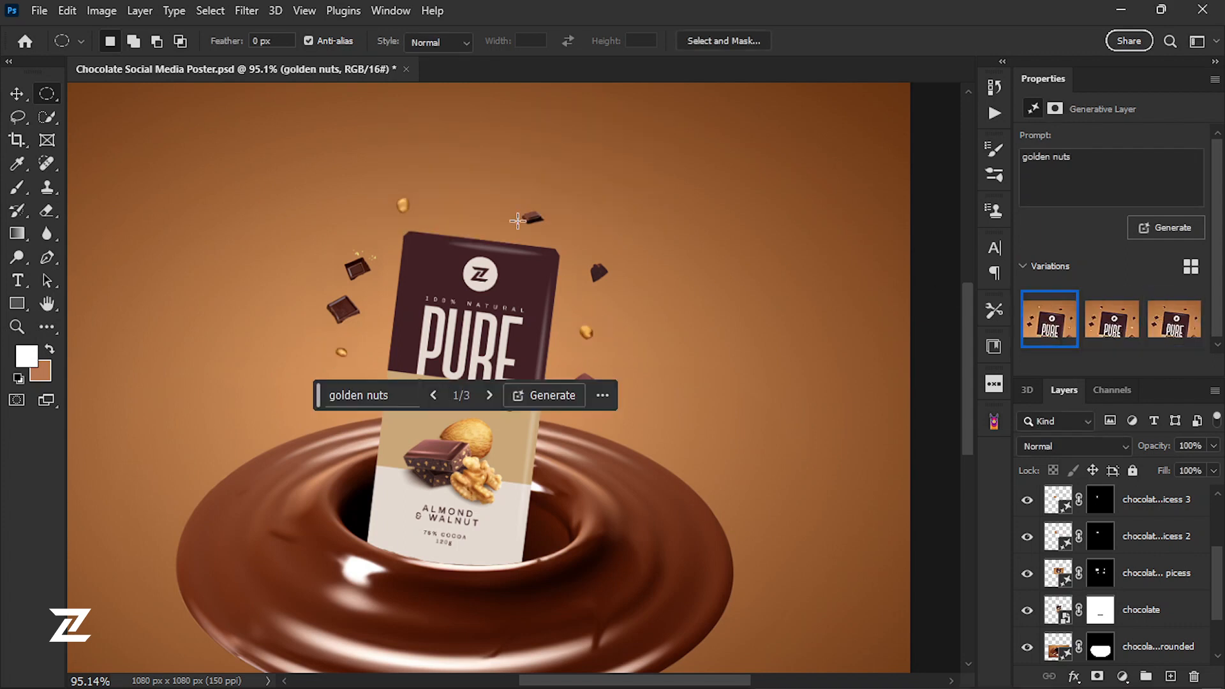
# Select two more circular areas, at the bar's upper right and far left, and run Generative Fill with "golden nuts"
pyautogui.scroll(-3, 517, 220)
pyautogui.scroll(5, 466, 238)
pyautogui.scroll(-7, 515, 271)
pyautogui.scroll(4, 568, 307)
pyautogui.scroll(-3, 556, 301)
pyautogui.scroll(4, 555, 301)
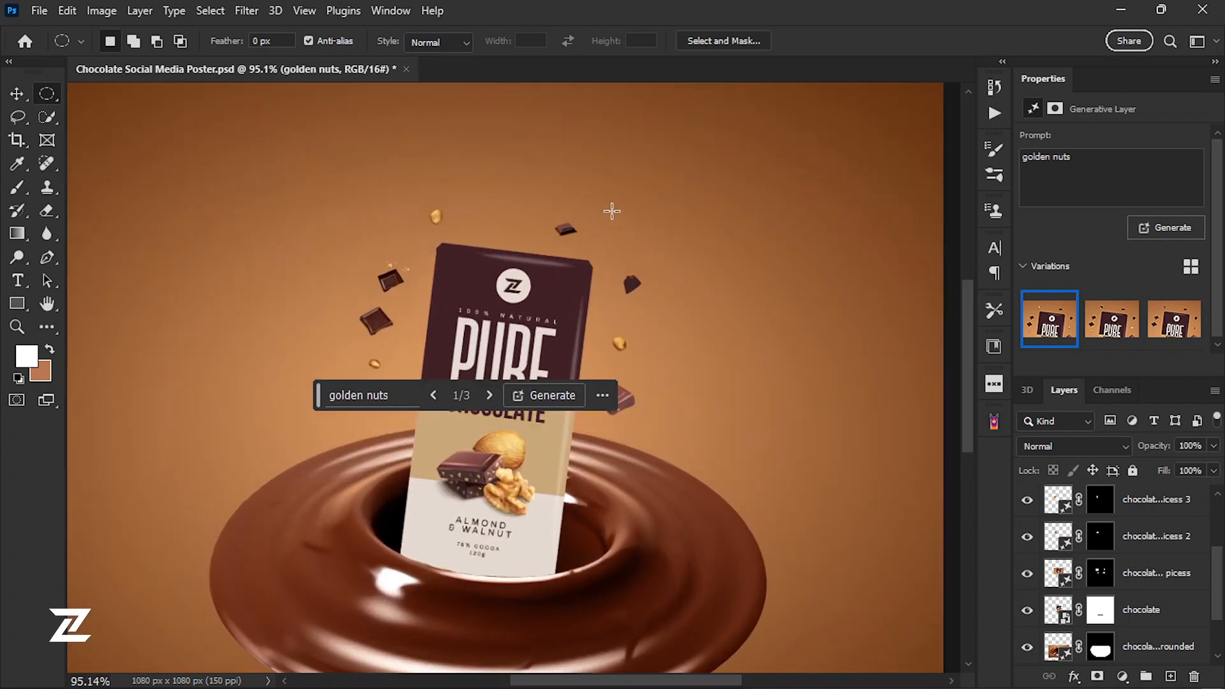
pyautogui.moveTo(611, 211); pyautogui.dragTo(654, 255)
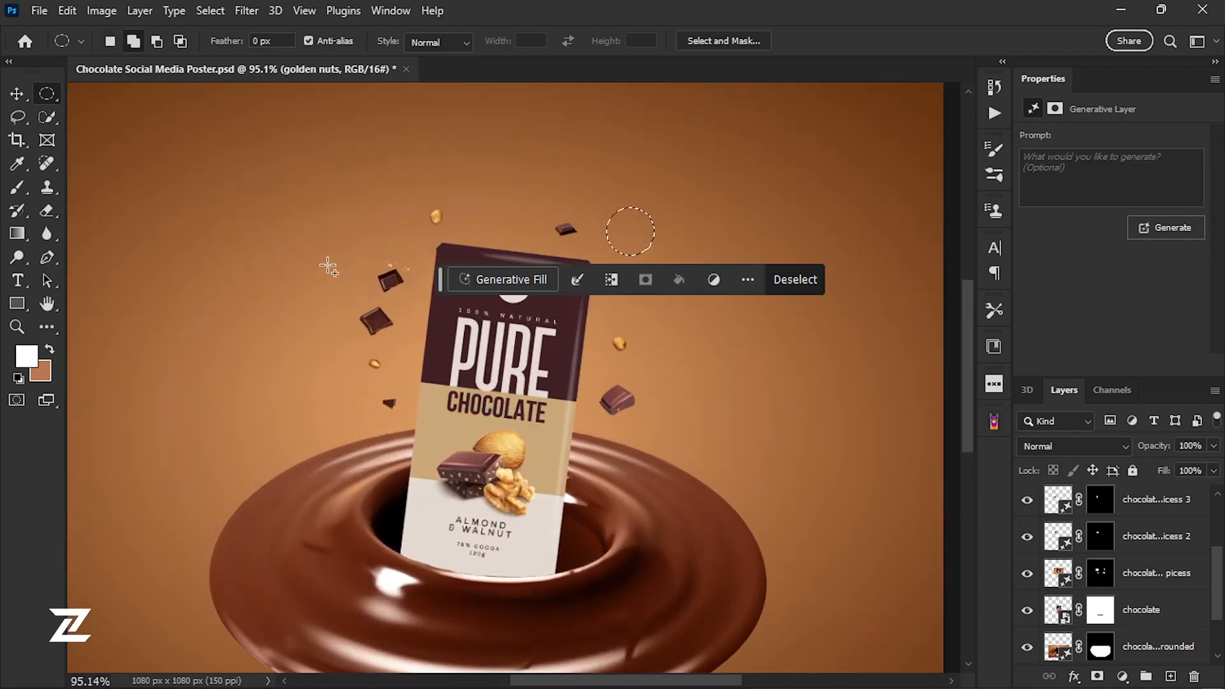
pyautogui.moveTo(328, 267); pyautogui.dragTo(363, 300)
pyautogui.click(511, 281)
pyautogui.write('golden ')
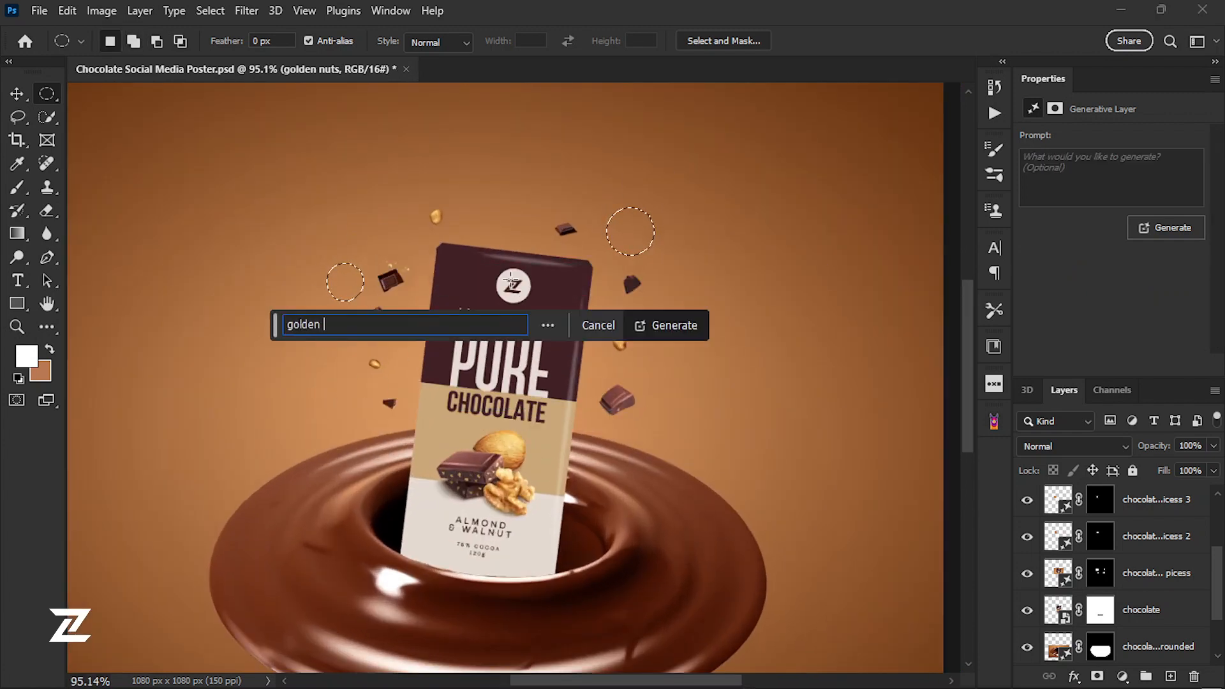
pyautogui.write('nuts')
pyautogui.press('Return')
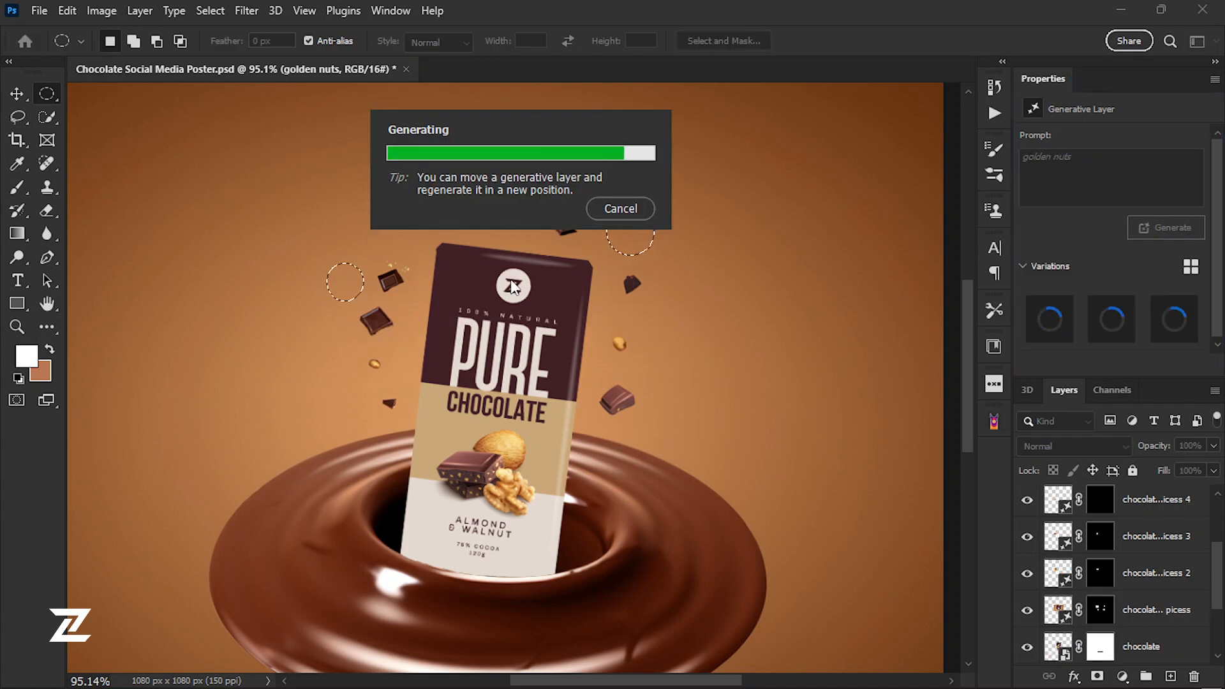
# Compare the second and third variations of the newly generated nuts and keep the third
pyautogui.click(1119, 337)
pyautogui.click(1174, 329)
pyautogui.scroll(-5, 587, 205)
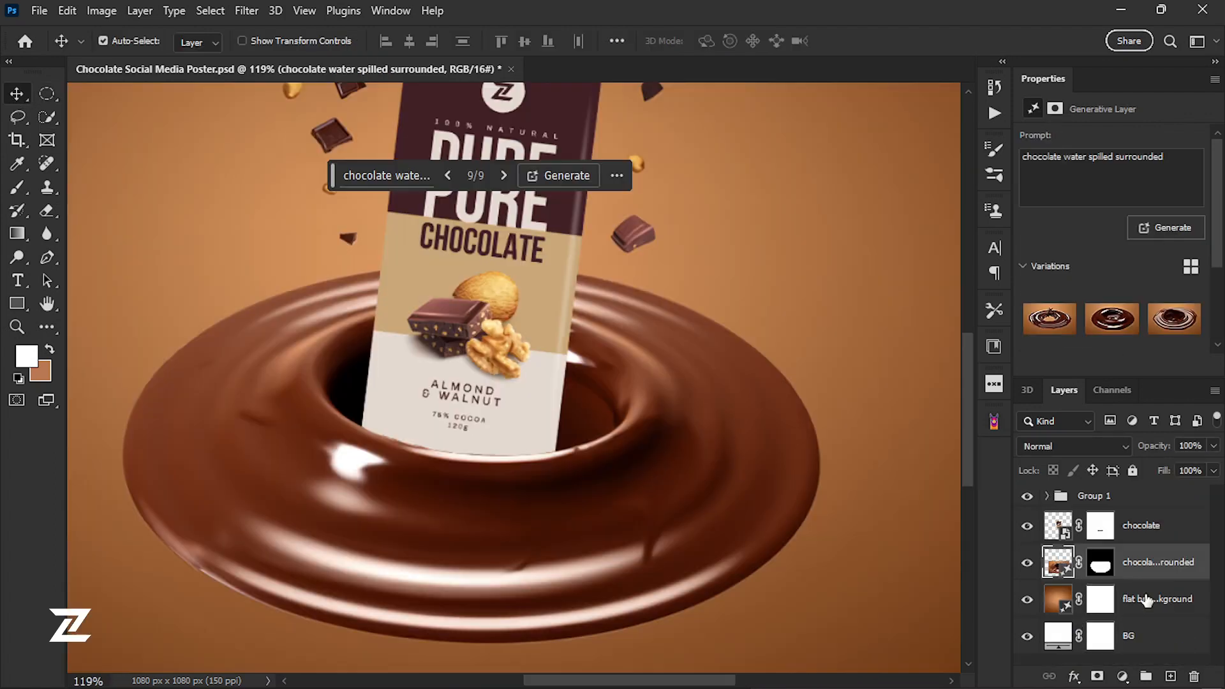
# Outline seven small freehand areas across the surface of the chocolate swirl with the Lasso tool
pyautogui.click(1157, 598)
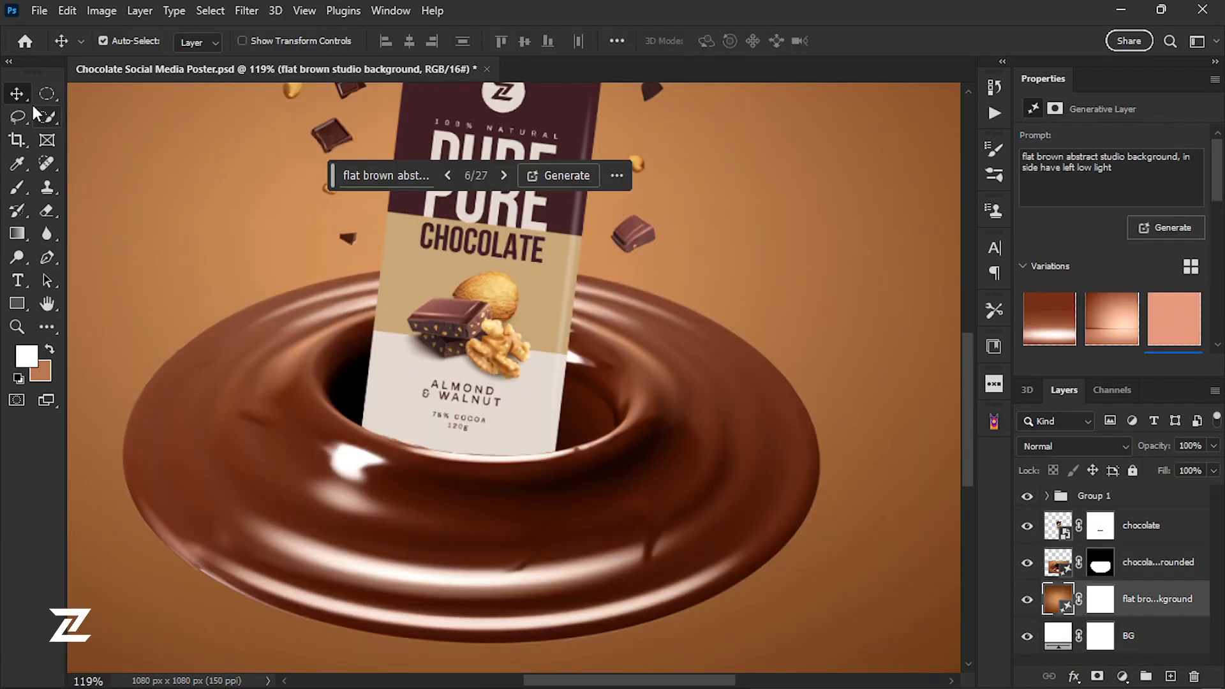
pyautogui.click(14, 123)
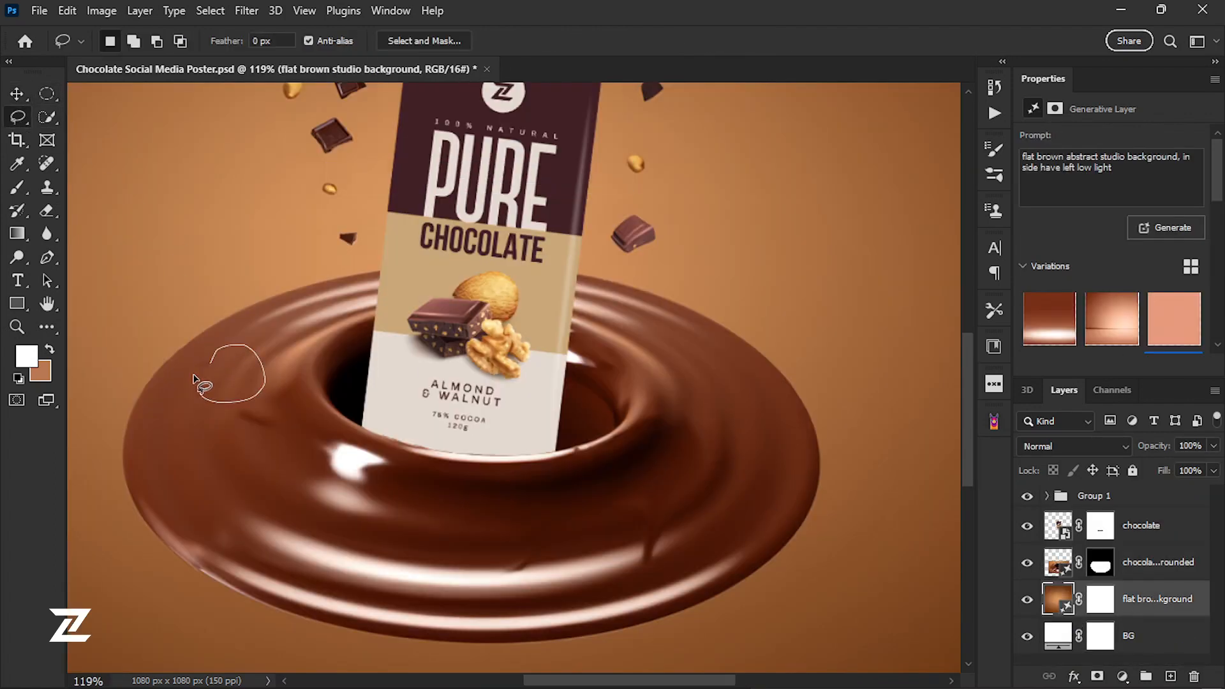
pyautogui.moveTo(194, 378); pyautogui.dragTo(196, 383)
pyautogui.moveTo(271, 457)
pyautogui.mouseDown()
pyautogui.moveTo(258, 479)
pyautogui.moveTo(280, 496)
pyautogui.mouseUp()
pyautogui.moveTo(377, 501); pyautogui.dragTo(351, 519)
pyautogui.moveTo(285, 559); pyautogui.dragTo(287, 562)
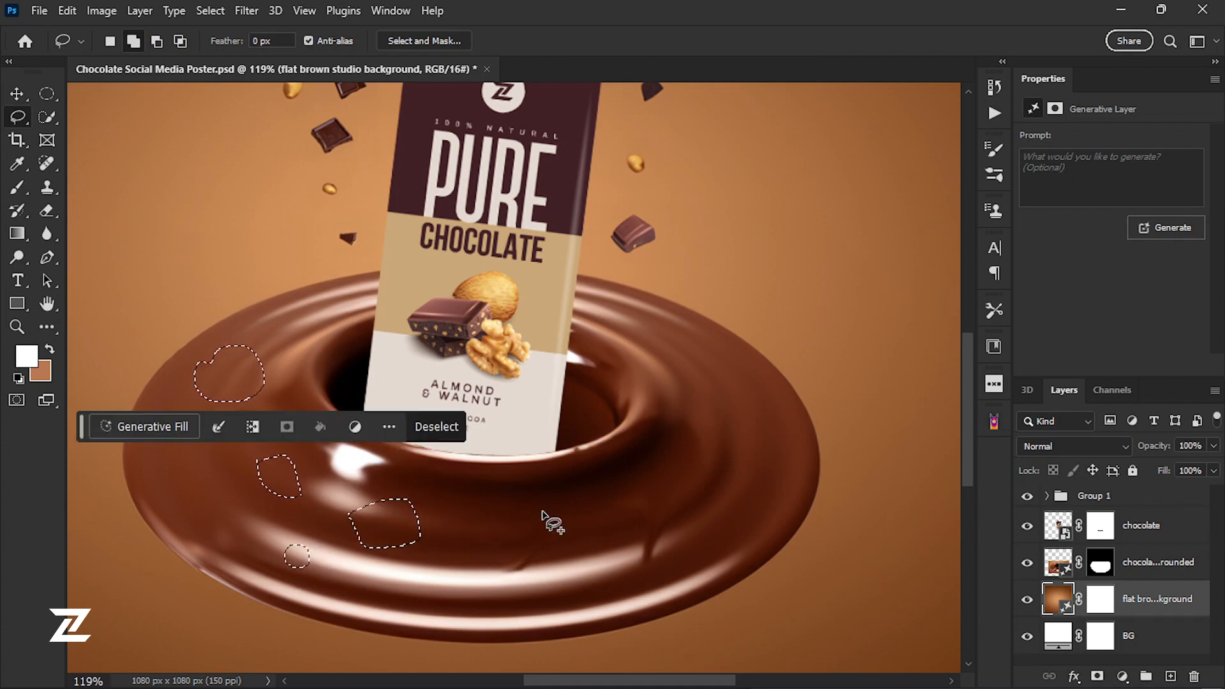
pyautogui.moveTo(564, 549)
pyautogui.mouseDown()
pyautogui.moveTo(529, 571)
pyautogui.moveTo(564, 547)
pyautogui.mouseUp()
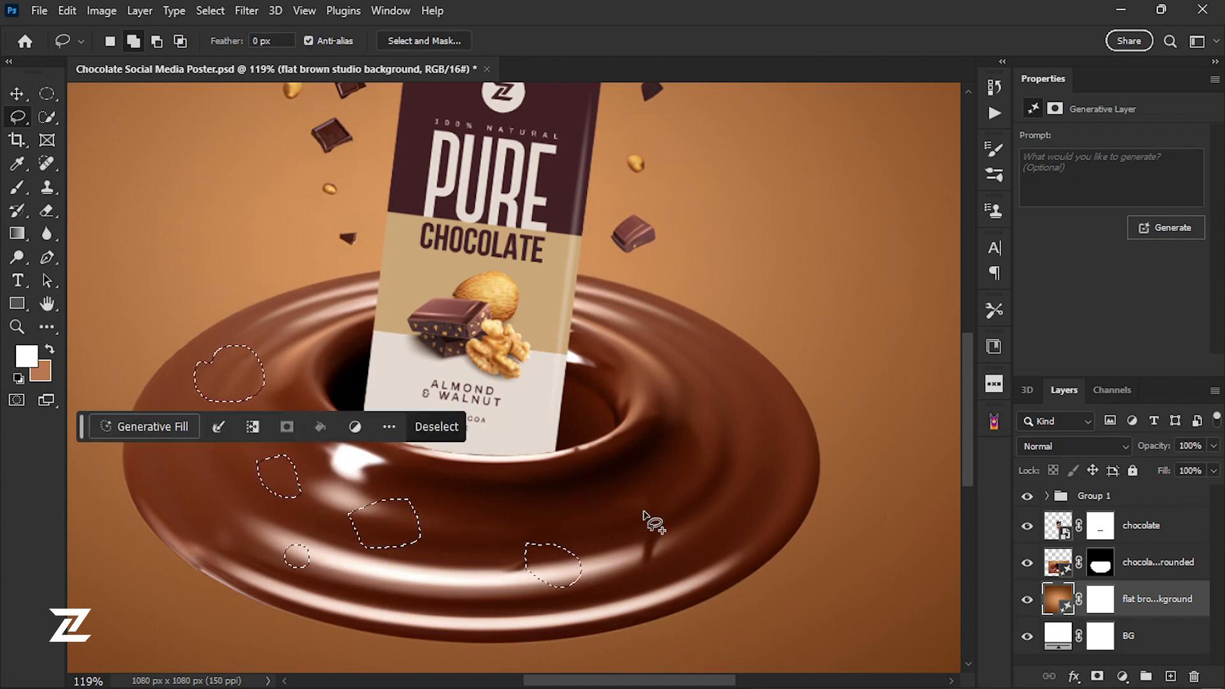
pyautogui.moveTo(688, 457)
pyautogui.mouseDown()
pyautogui.moveTo(638, 498)
pyautogui.moveTo(689, 457)
pyautogui.mouseUp()
pyautogui.moveTo(708, 359)
pyautogui.mouseDown()
pyautogui.moveTo(666, 396)
pyautogui.moveTo(710, 360)
pyautogui.mouseUp()
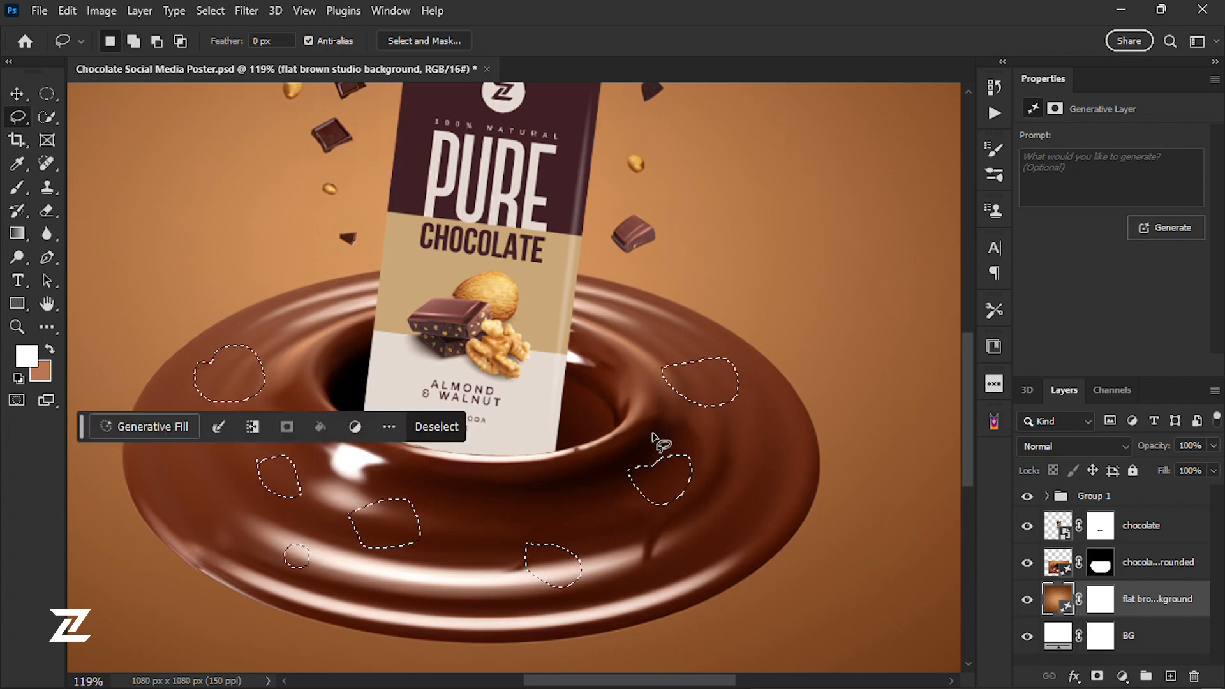
# Run Generative Fill above the swirl layer with "golden nuts on chocolate water" and keep the first variation
pyautogui.click(152, 426)
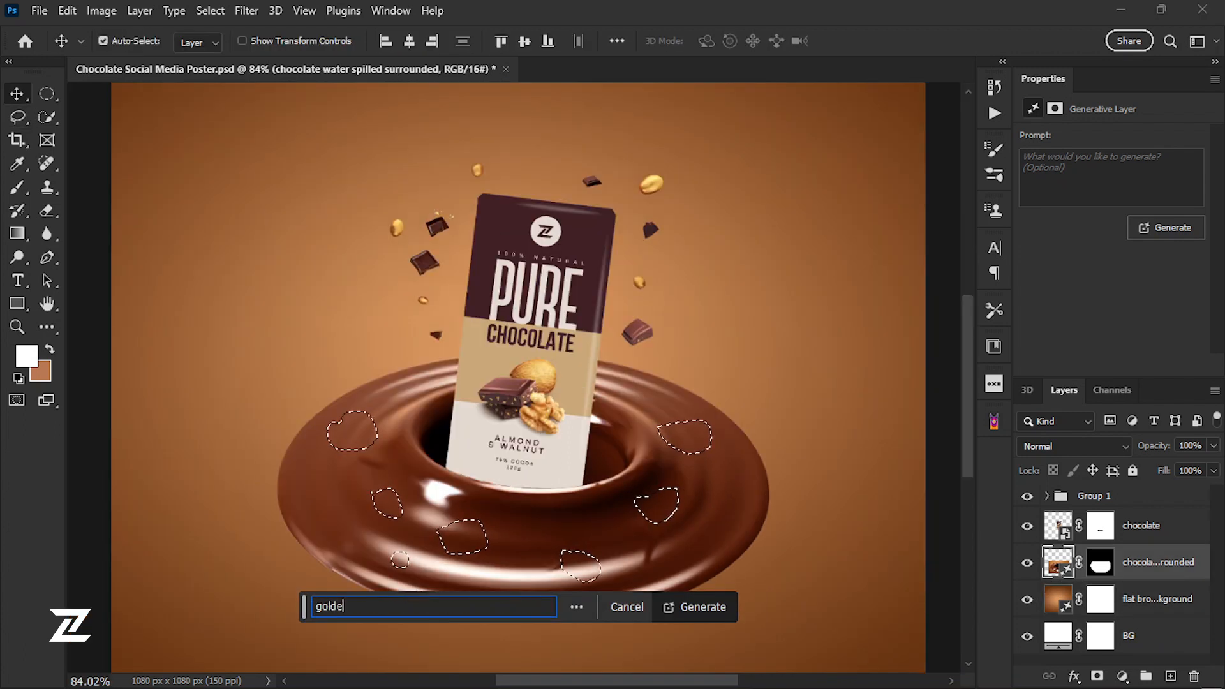
pyautogui.write('golden nu')
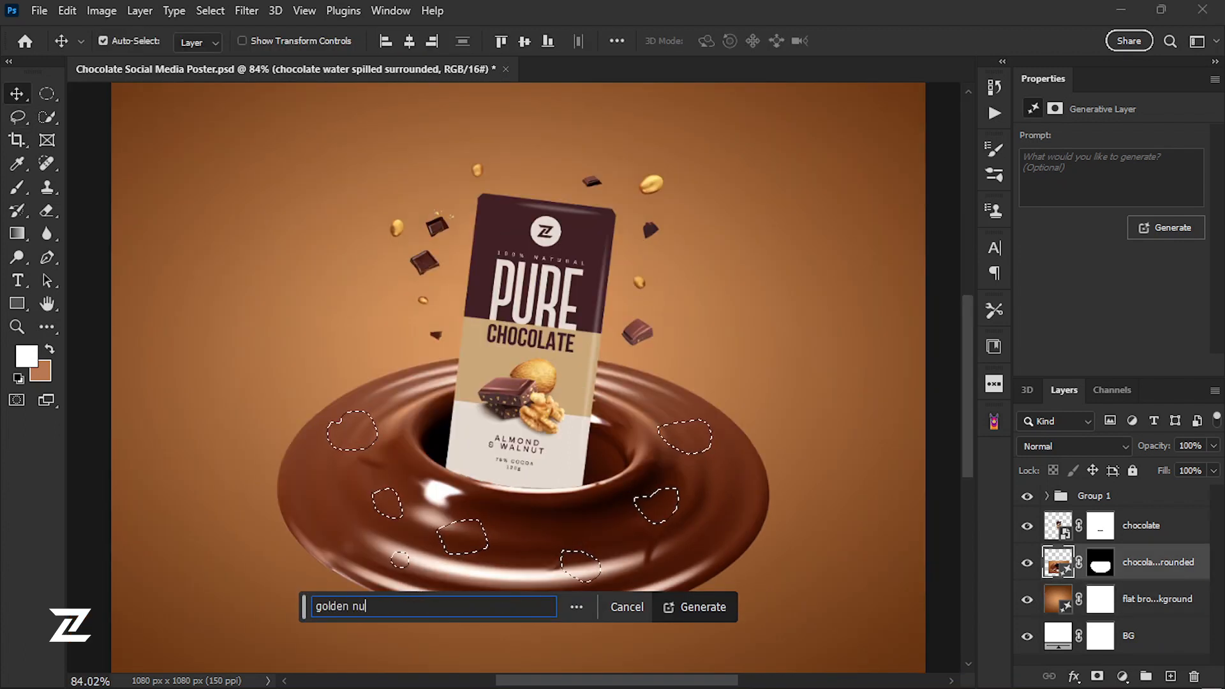
pyautogui.write('ts on chocolate water')
pyautogui.press('Return')
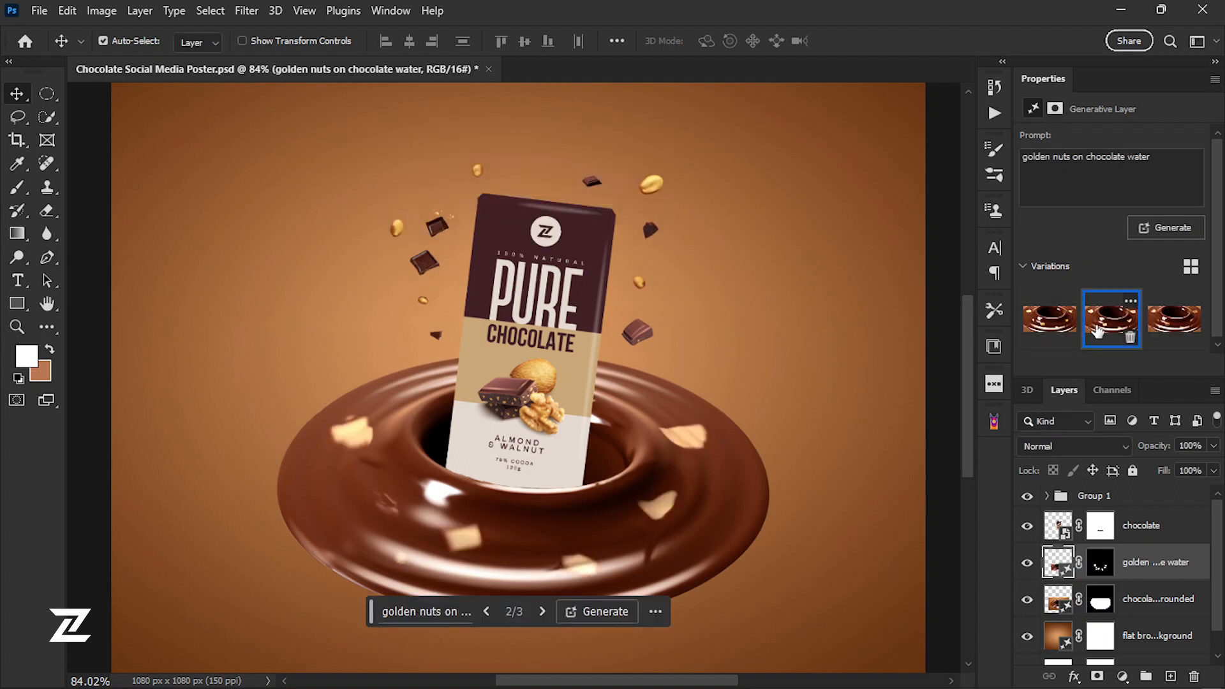
pyautogui.click(1040, 319)
# Examine how the generated nuts look on the chocolate swirl, up close and within the whole poster
pyautogui.press('m')
pyautogui.scroll(-4, 600, 394)
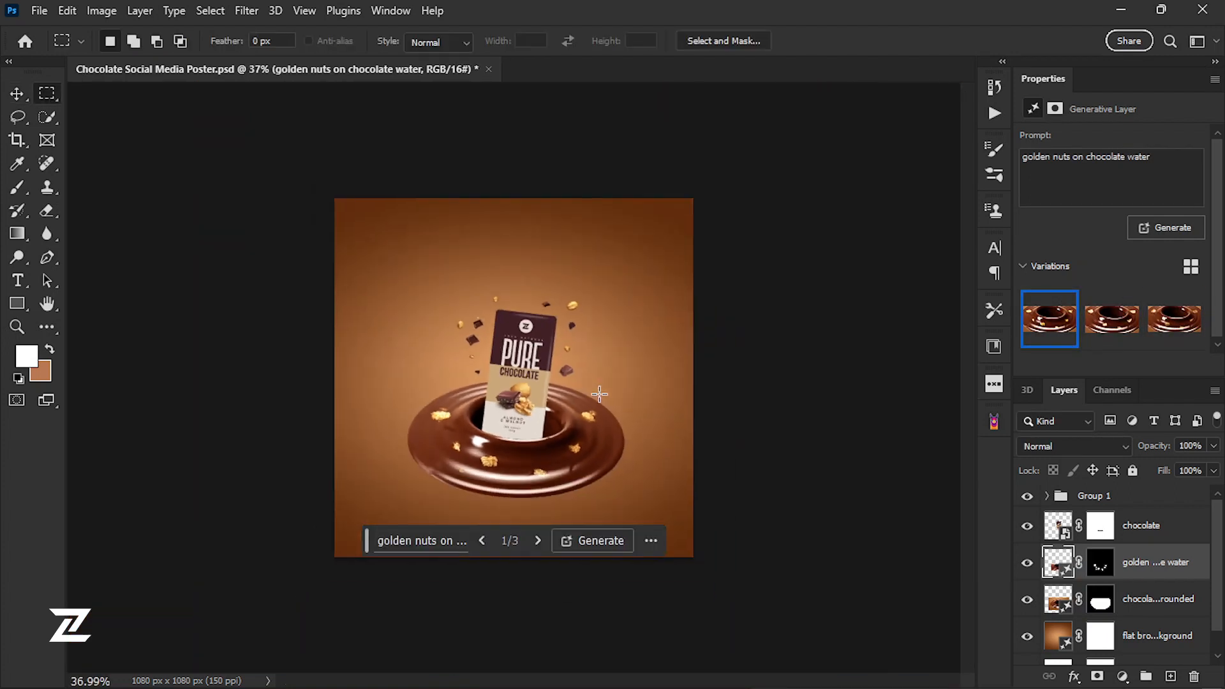
pyautogui.scroll(3, 600, 394)
pyautogui.scroll(2, 600, 393)
pyautogui.scroll(-3, 600, 393)
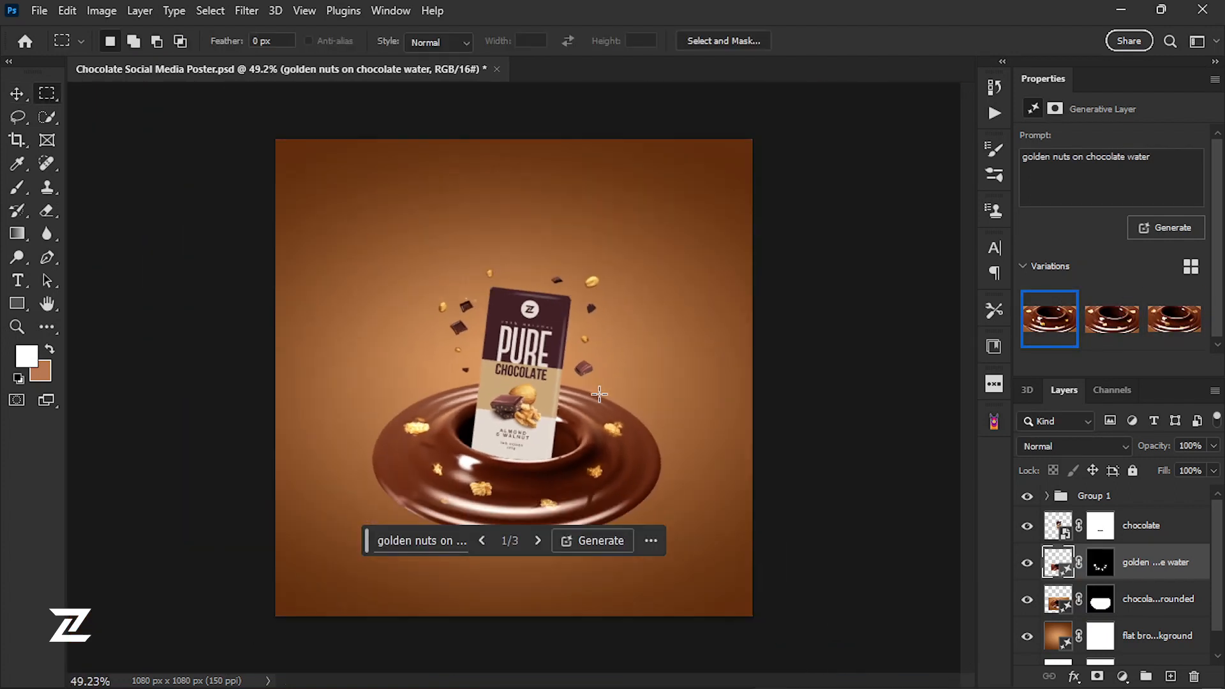
pyautogui.scroll(3, 600, 394)
pyautogui.scroll(2, 600, 394)
pyautogui.scroll(-3, 600, 393)
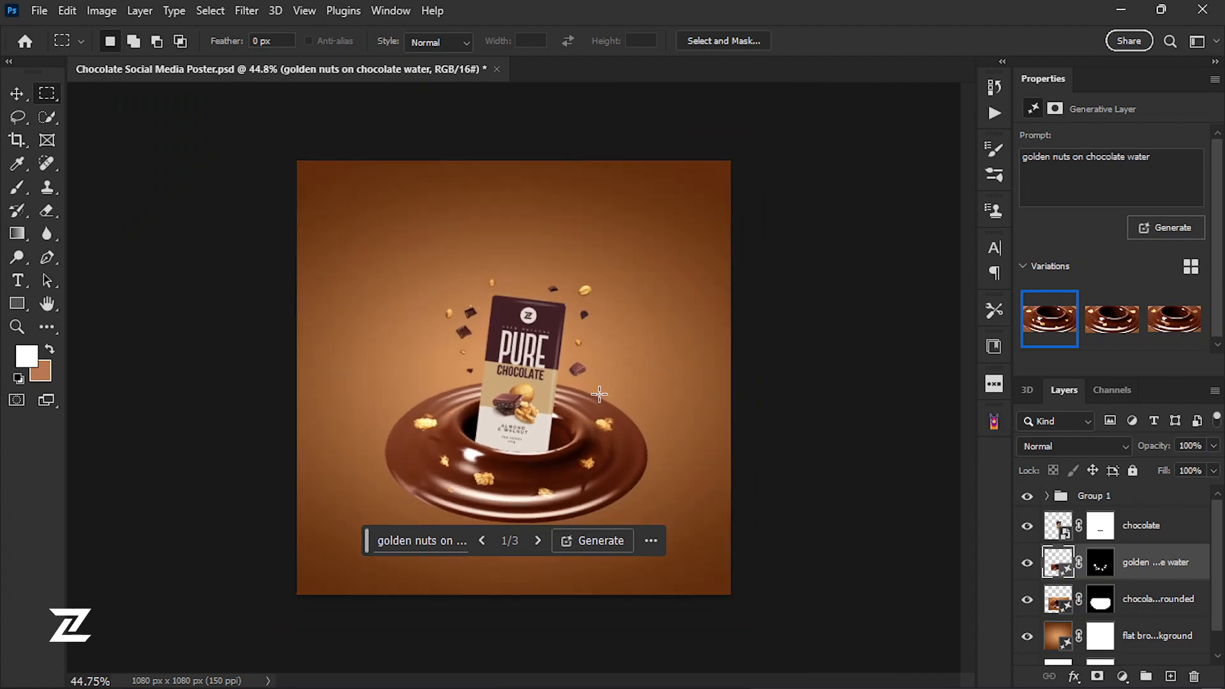
pyautogui.scroll(1, 600, 393)
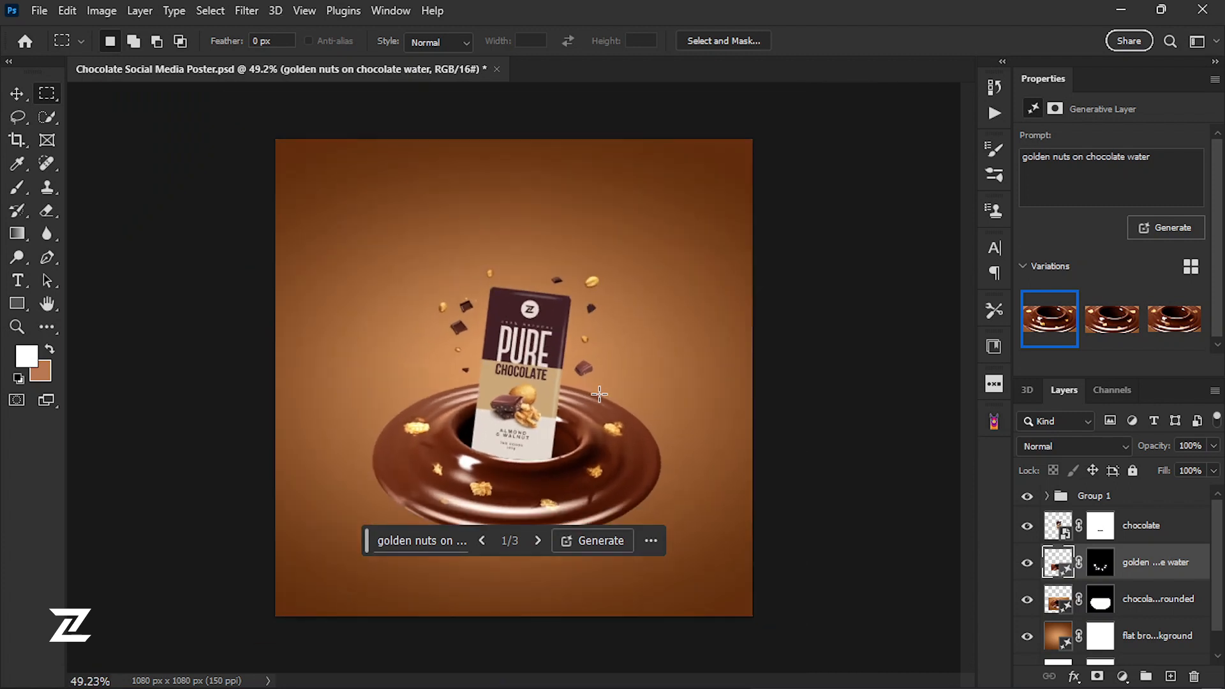
# Select a rectangular area in the poster's lower-left corner and run Generative Fill with "chocolate bar"
pyautogui.moveTo(253, 492); pyautogui.dragTo(398, 640)
pyautogui.click(202, 641)
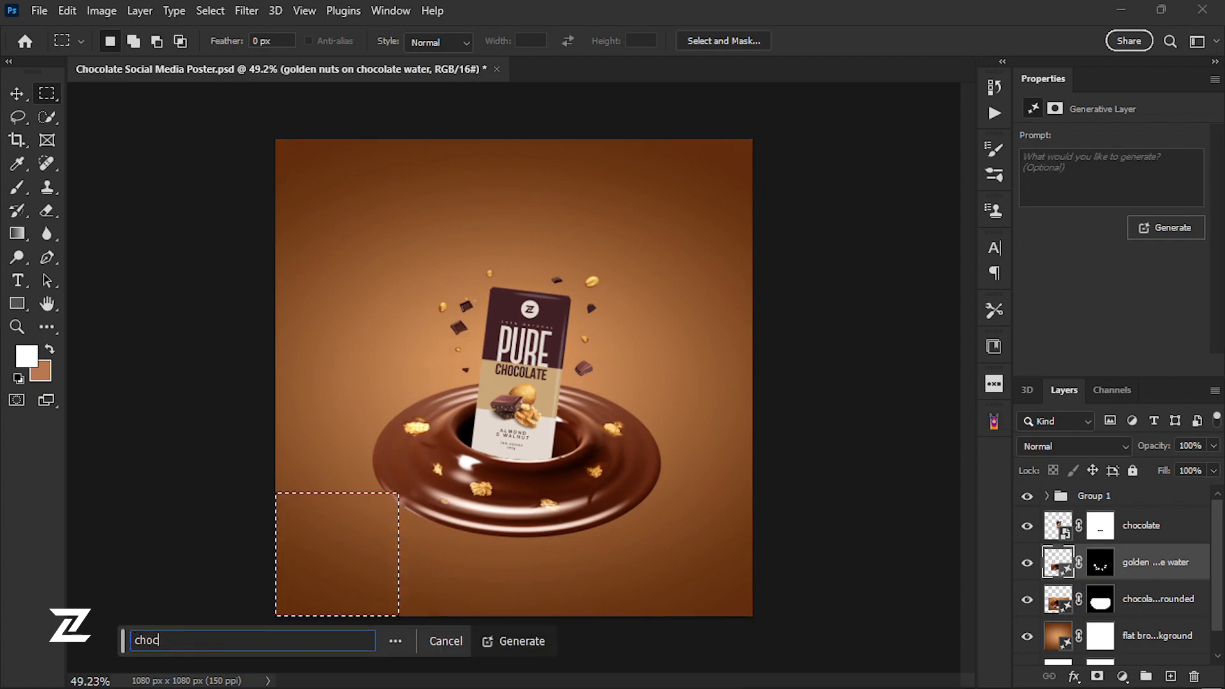
pyautogui.write('chocolate bar')
pyautogui.press('Return')
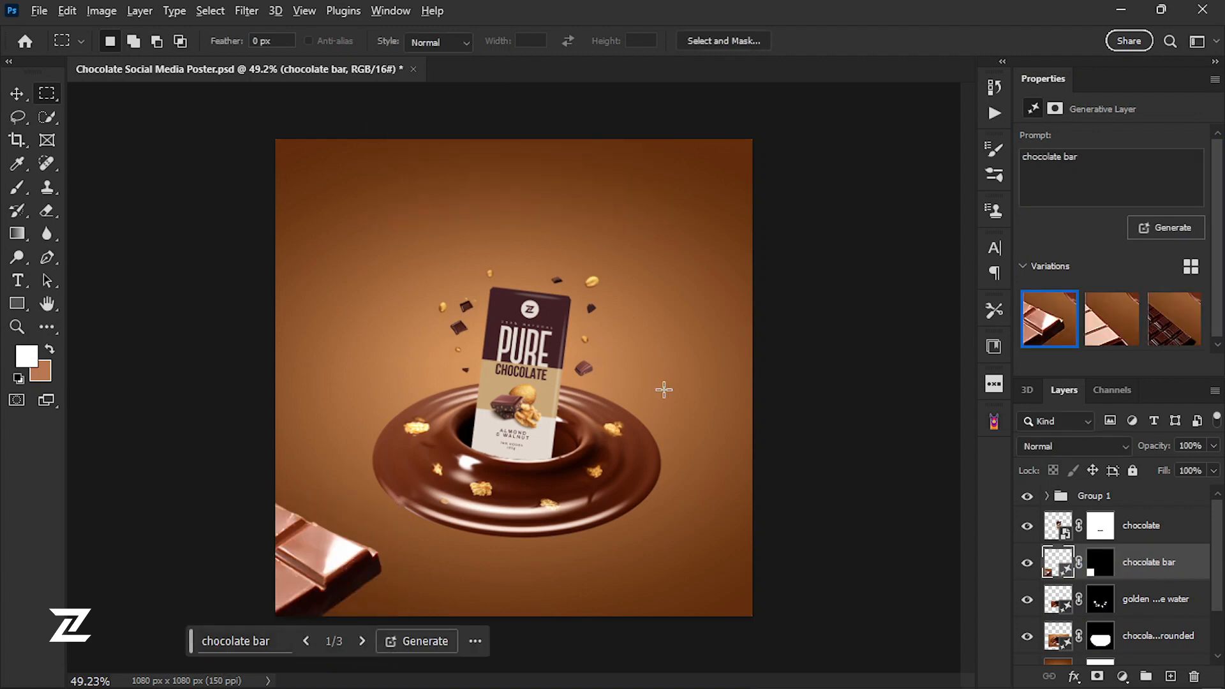
# Compare the second and third variations of the generated chocolate bar and keep the third, dark one
pyautogui.scroll(-2, 649, 471)
pyautogui.click(1168, 328)
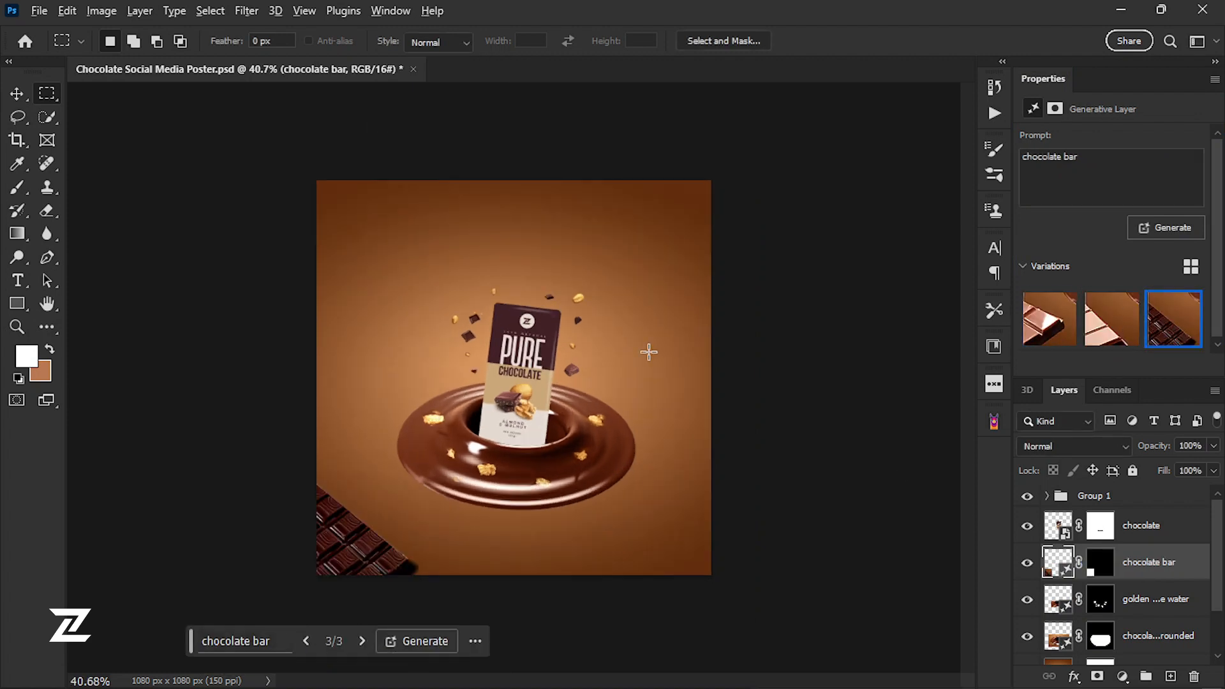
pyautogui.click(1106, 329)
pyautogui.click(1162, 328)
# Select an area of about 285 x 283 px in the poster's upper-right corner and run Generative Fill with "chocolate leaf"
pyautogui.scroll(-2, 631, 456)
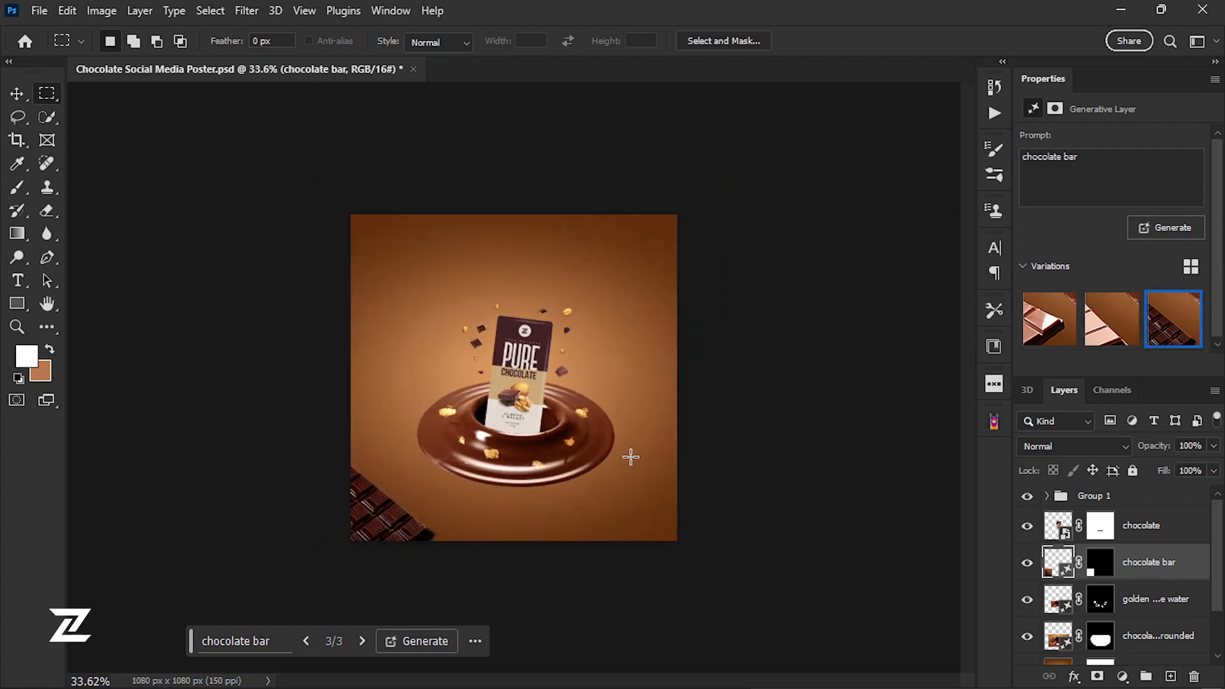
pyautogui.scroll(2, 630, 457)
pyautogui.moveTo(612, 166); pyautogui.dragTo(778, 285)
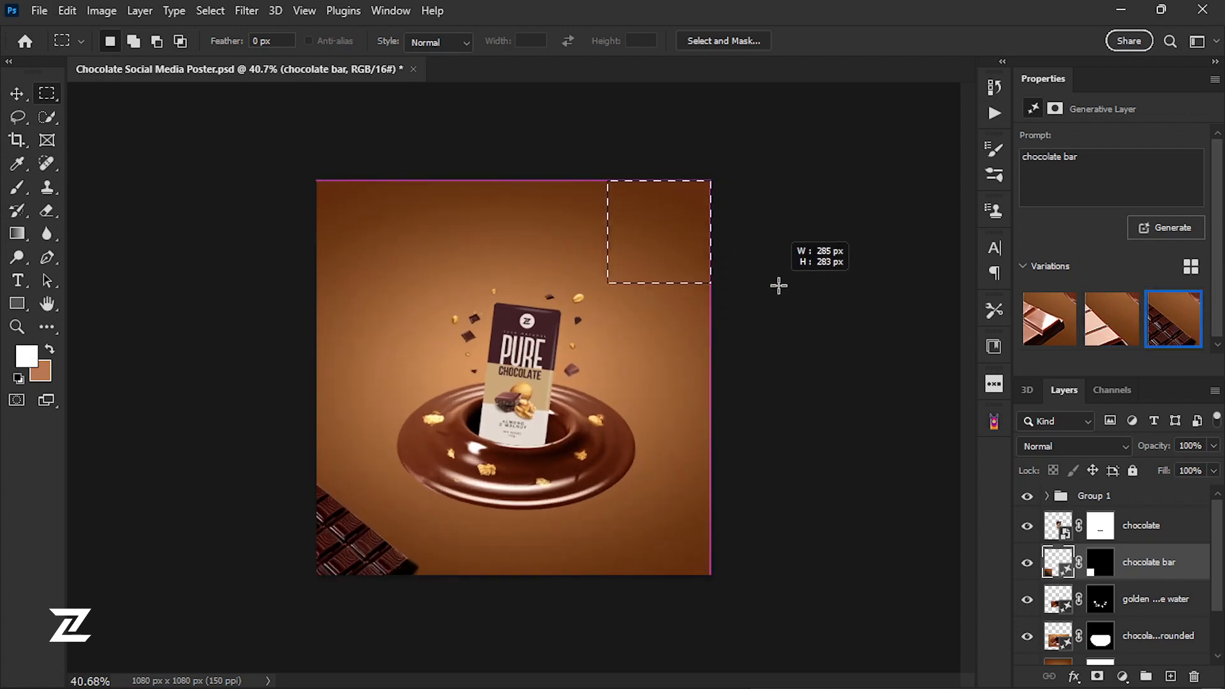
pyautogui.click(548, 311)
pyautogui.write('c')
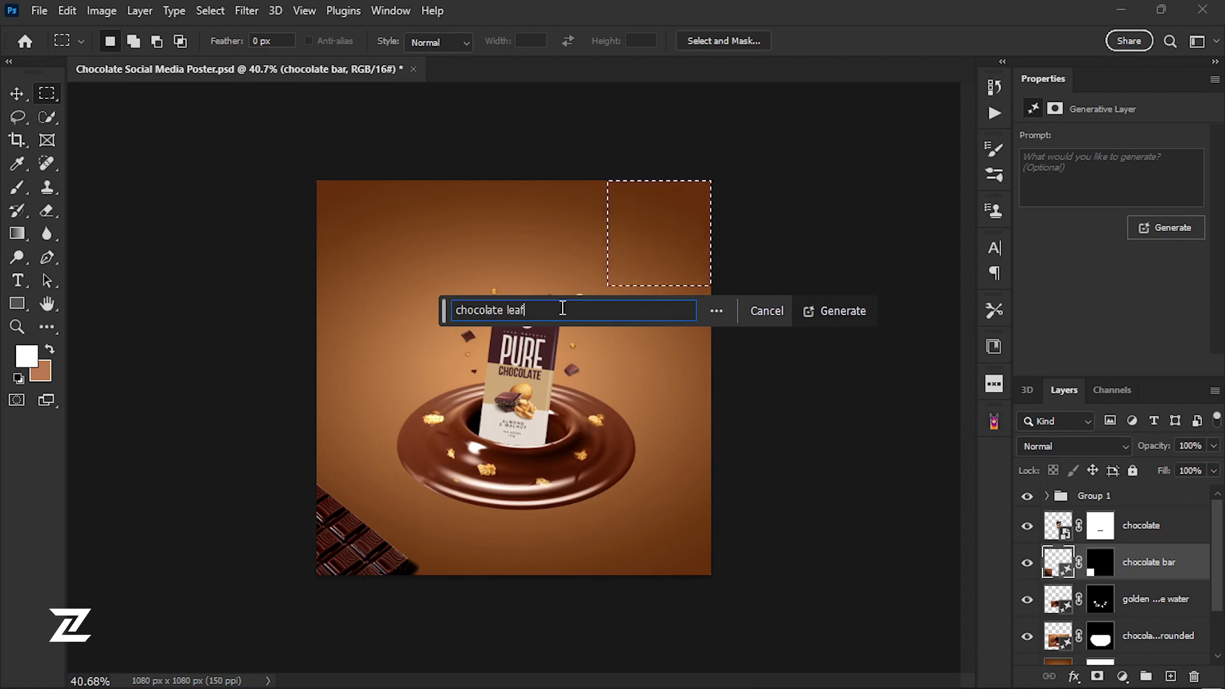
pyautogui.write('hocolate leaf')
pyautogui.press('Return')
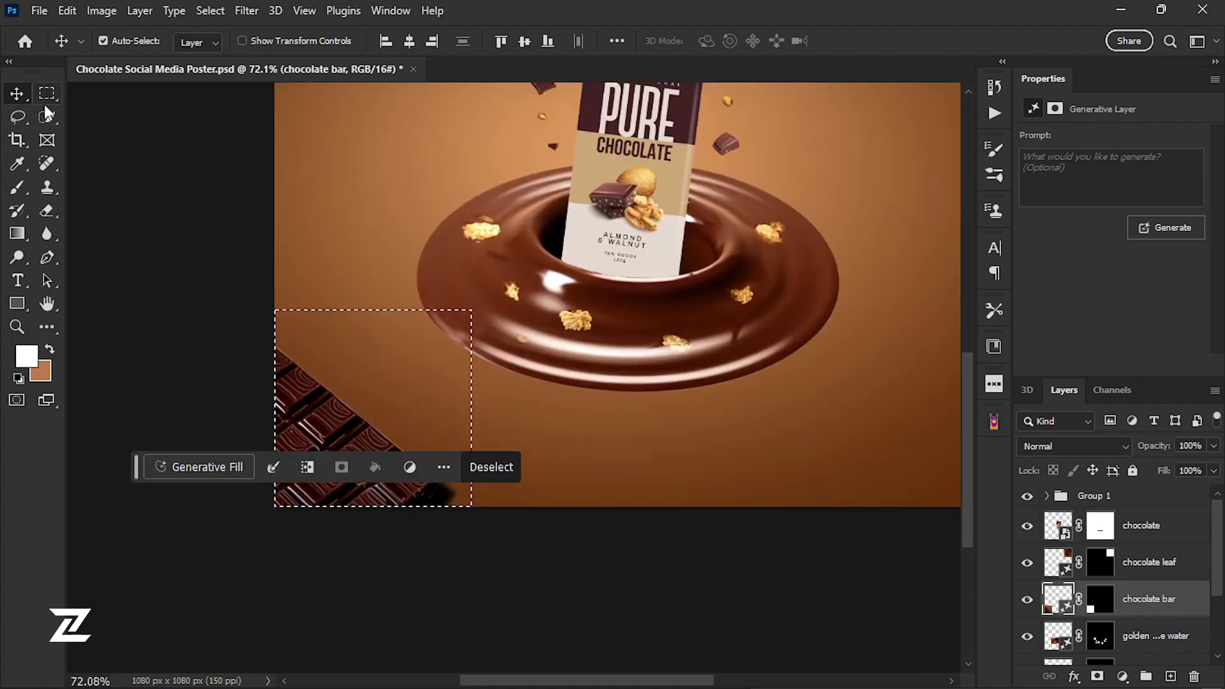
# Mask the corner chocolate bar and leaf to their outlines, and rotate the leaf about 12° counterclockwise while moving it farther into its corner
pyautogui.click(46, 115)
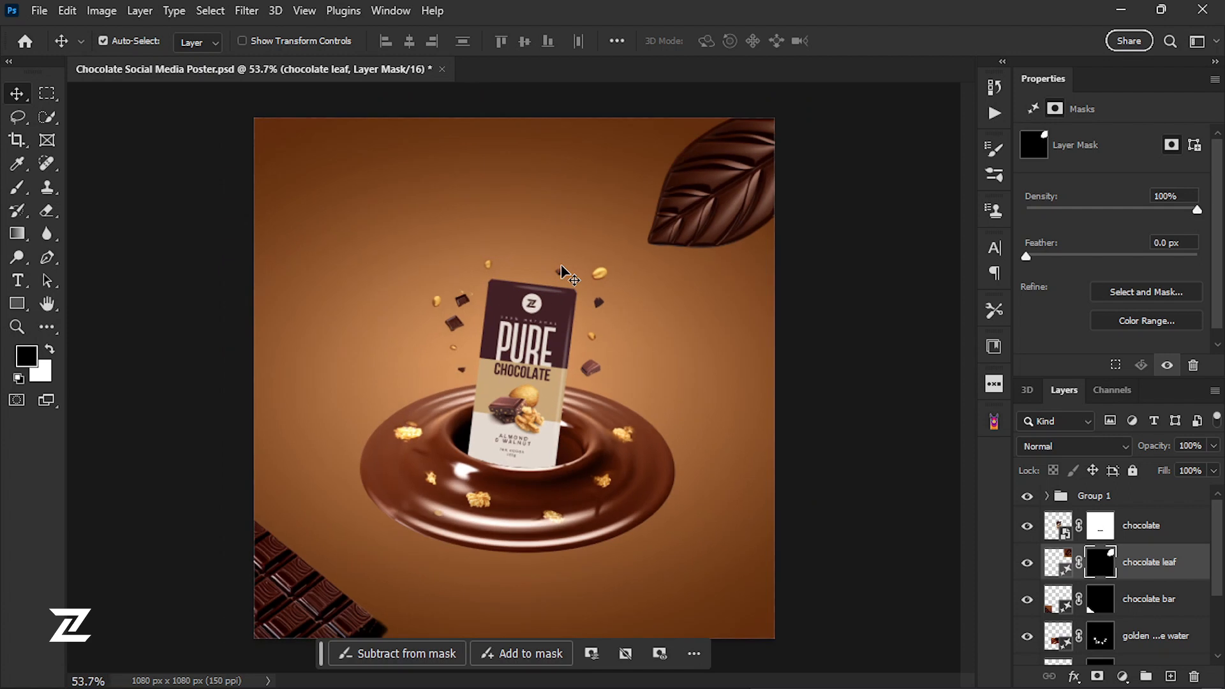
pyautogui.moveTo(724, 193); pyautogui.dragTo(750, 183)
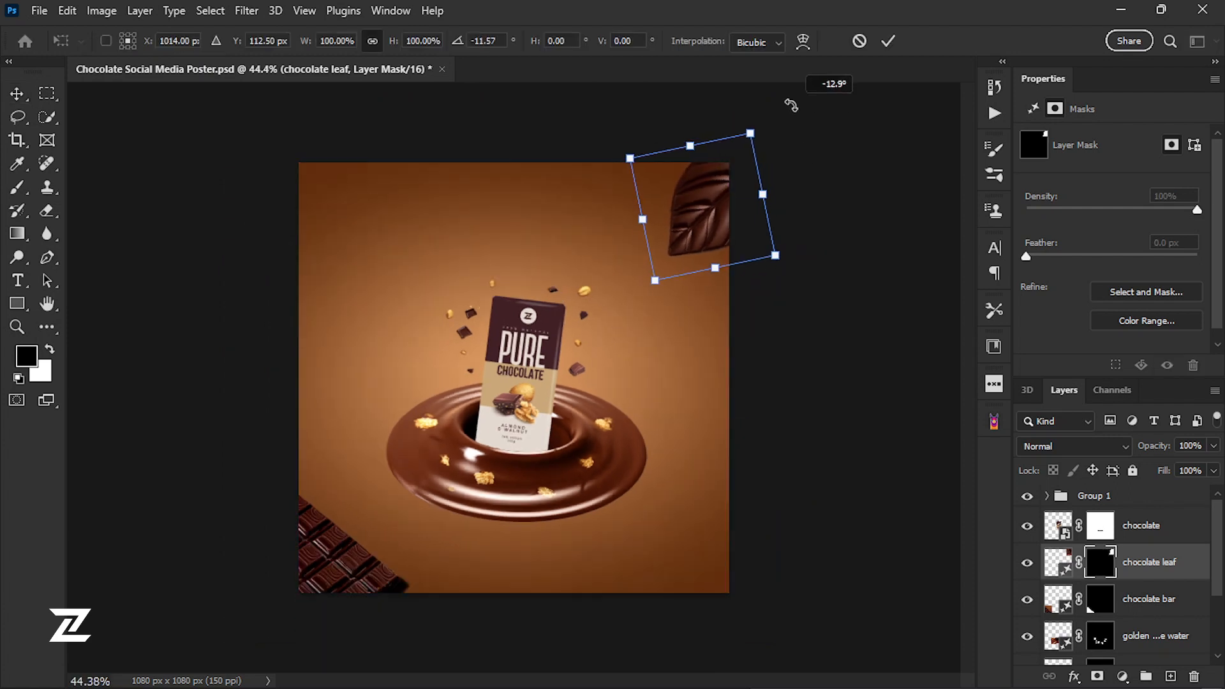
pyautogui.moveTo(670, 195); pyautogui.dragTo(678, 197)
pyautogui.click(888, 40)
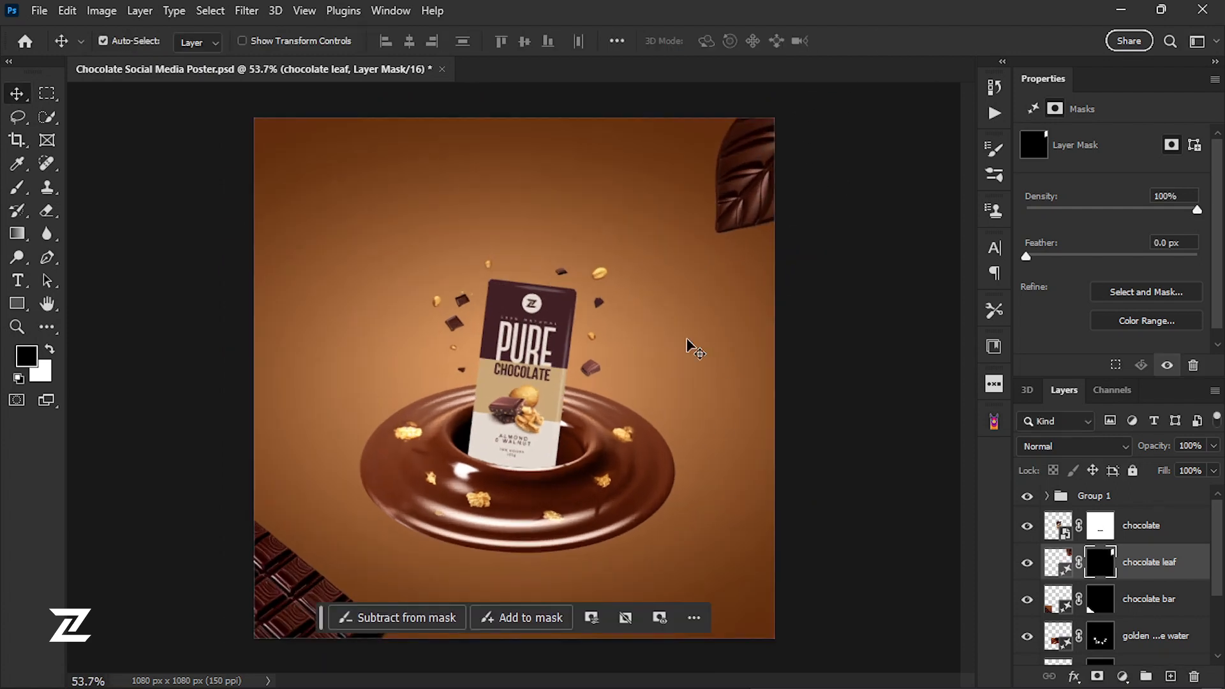
# Select a circular area in the poster's upper-left corner with the Elliptical Marquee and run Generative Fill with "golden nuts ball"
pyautogui.rightClick(47, 94)
pyautogui.click(96, 112)
pyautogui.moveTo(255, 126); pyautogui.dragTo(374, 242)
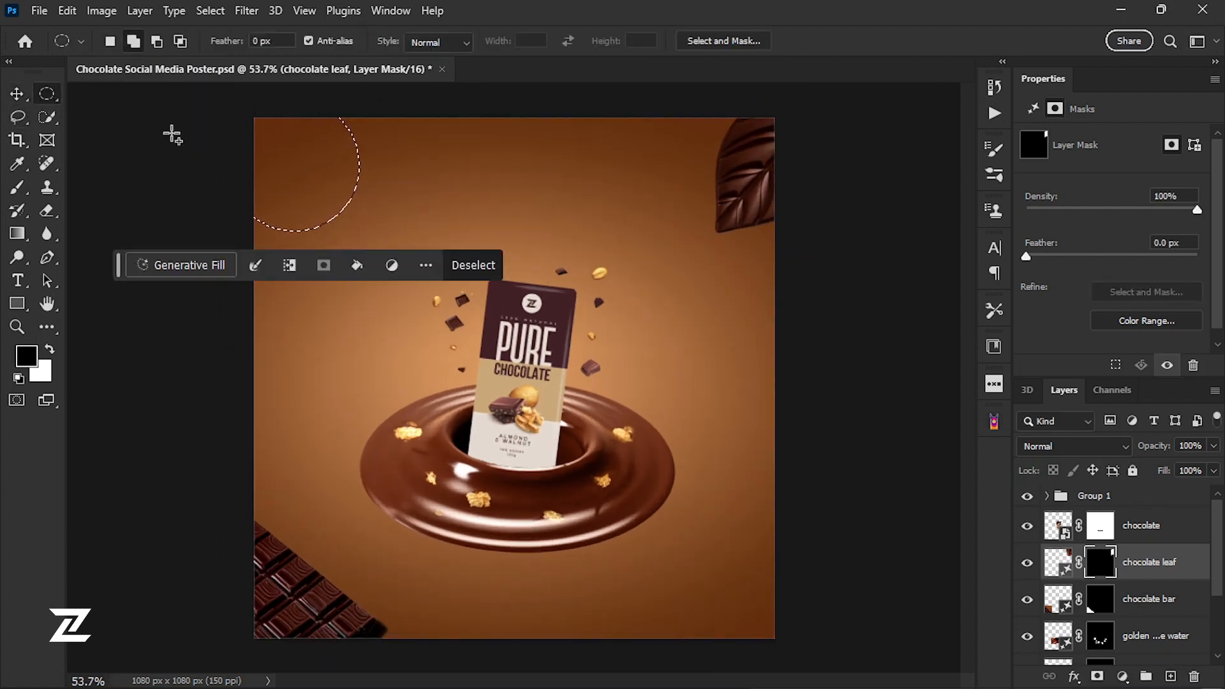
pyautogui.click(188, 265)
pyautogui.write('golden nuts ball')
pyautogui.press('Return')
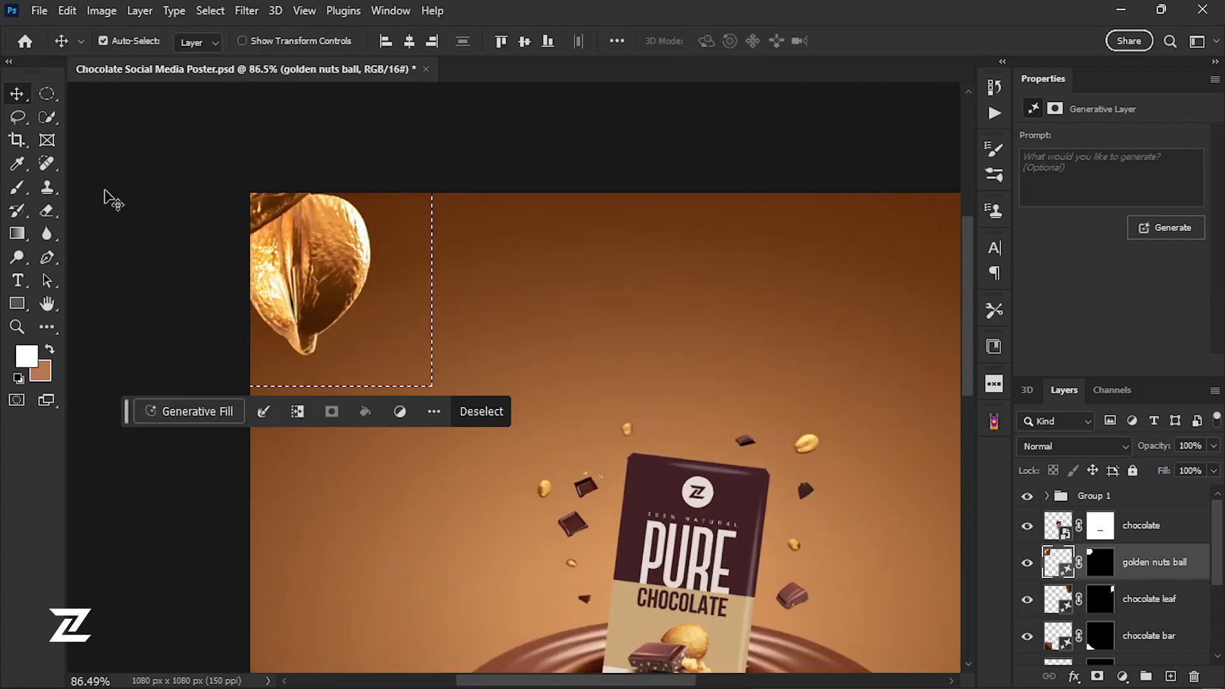
# Mask out the background around the corner golden nut using the Quick Selection tool
pyautogui.hotkey('shift', 'w')
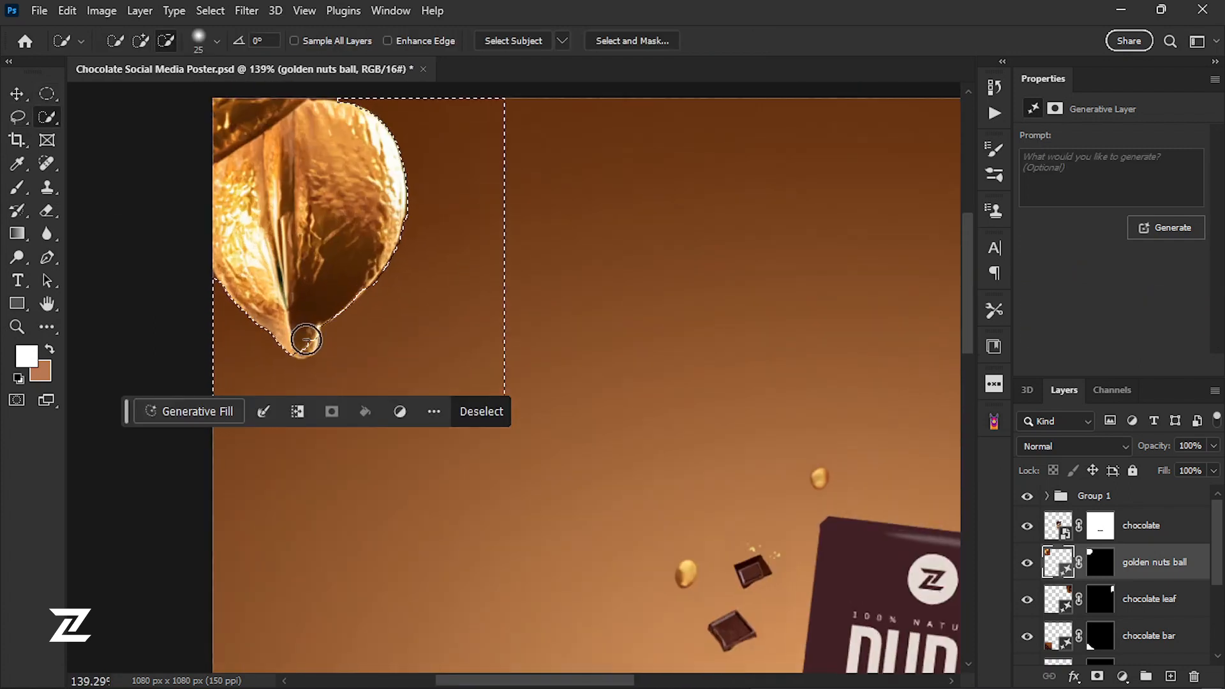
pyautogui.scroll(3, 306, 340)
pyautogui.scroll(-5, 339, 334)
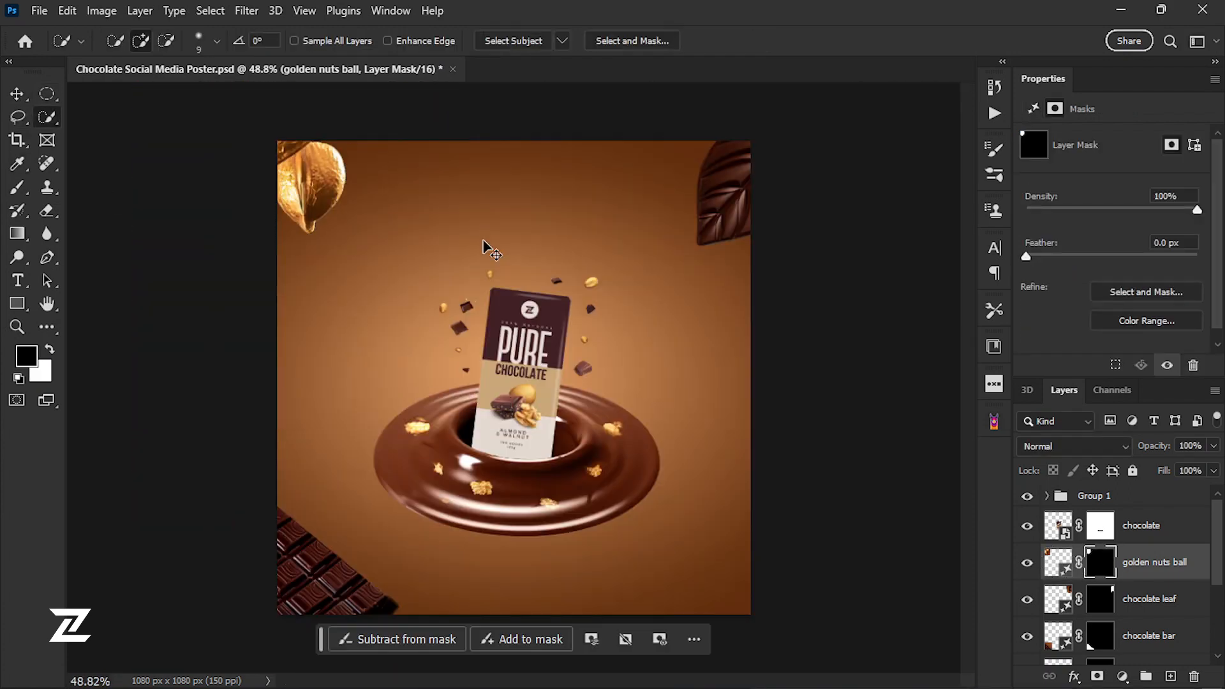
# Rotate the golden nut about 25° clockwise and move it farther into the poster's upper-left corner
pyautogui.hotkey('ctrl', 't')
pyautogui.moveTo(390, 115); pyautogui.dragTo(420, 150)
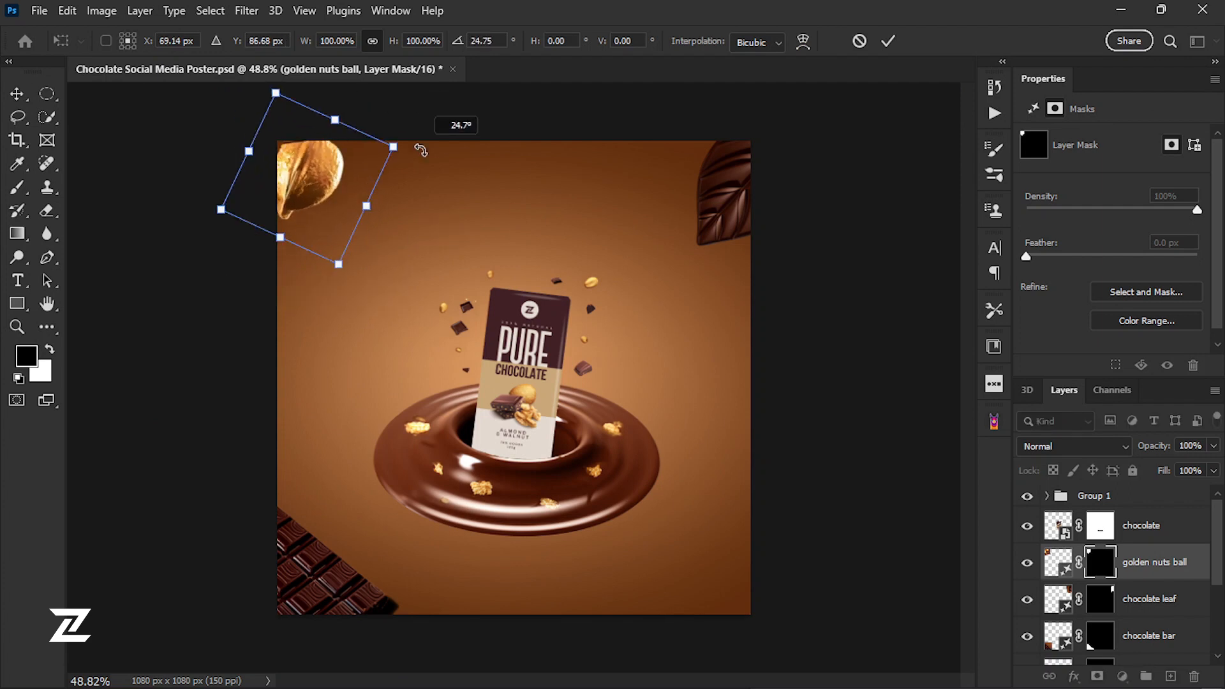
pyautogui.moveTo(312, 185); pyautogui.dragTo(332, 121)
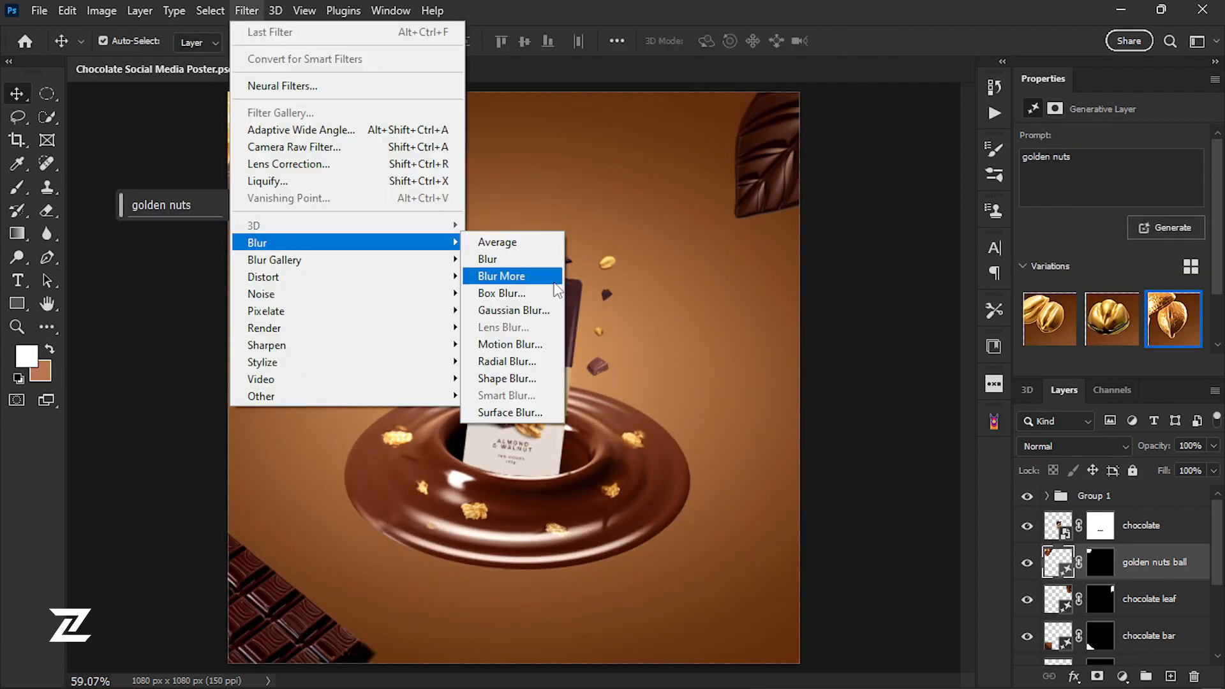
# Apply a Motion Blur to the golden nut with a distance of 24 pixels and a diagonal angle
pyautogui.click(510, 419)
pyautogui.moveTo(635, 464); pyautogui.dragTo(642, 463)
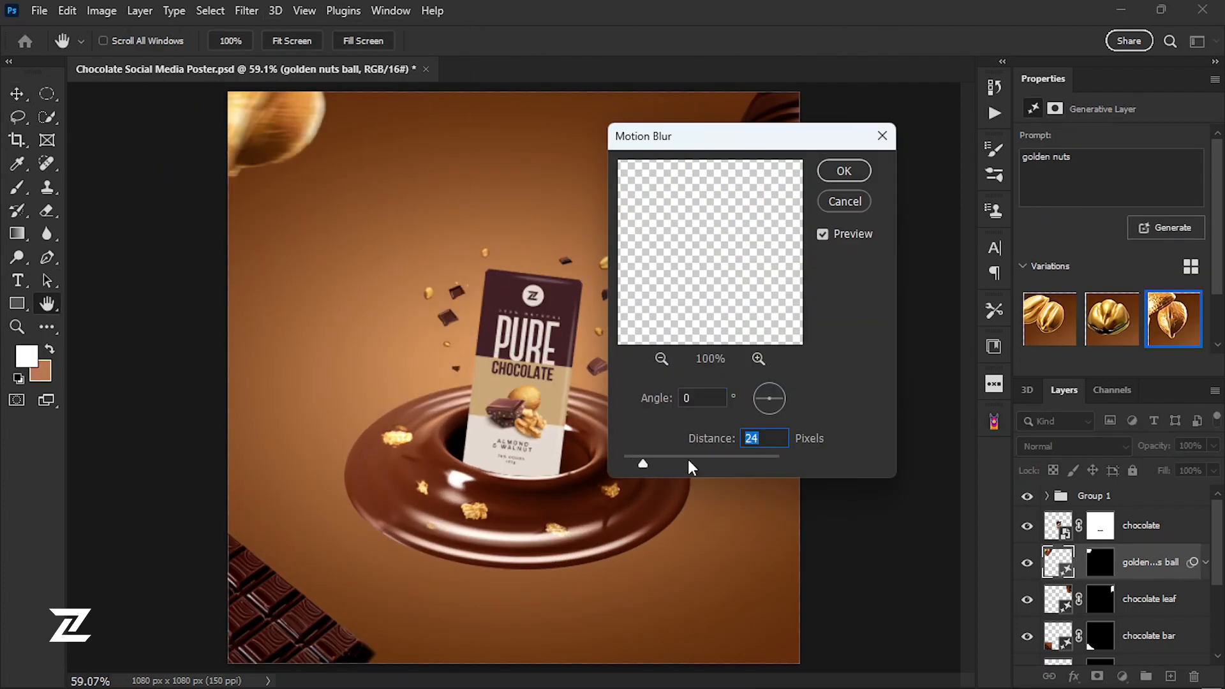
pyautogui.moveTo(760, 404); pyautogui.dragTo(752, 387)
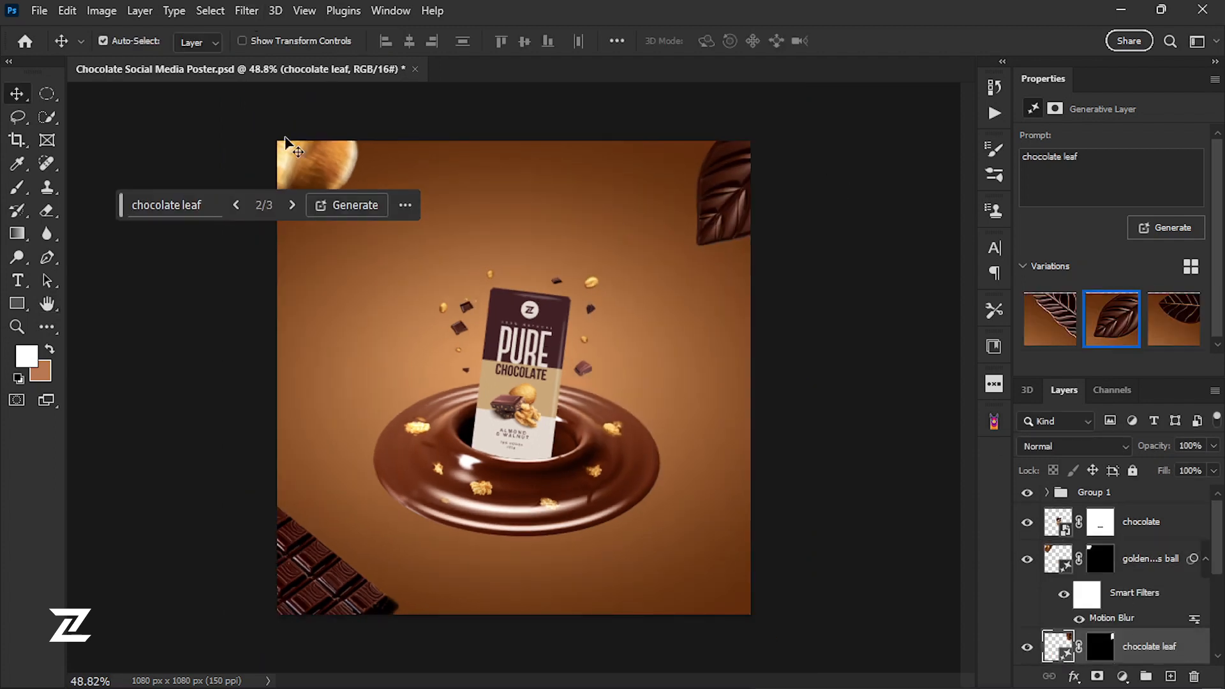
# Apply a Motion Blur to the chocolate leaf in the upper-right corner
pyautogui.click(247, 11)
pyautogui.moveTo(357, 241)
pyautogui.click(529, 339)
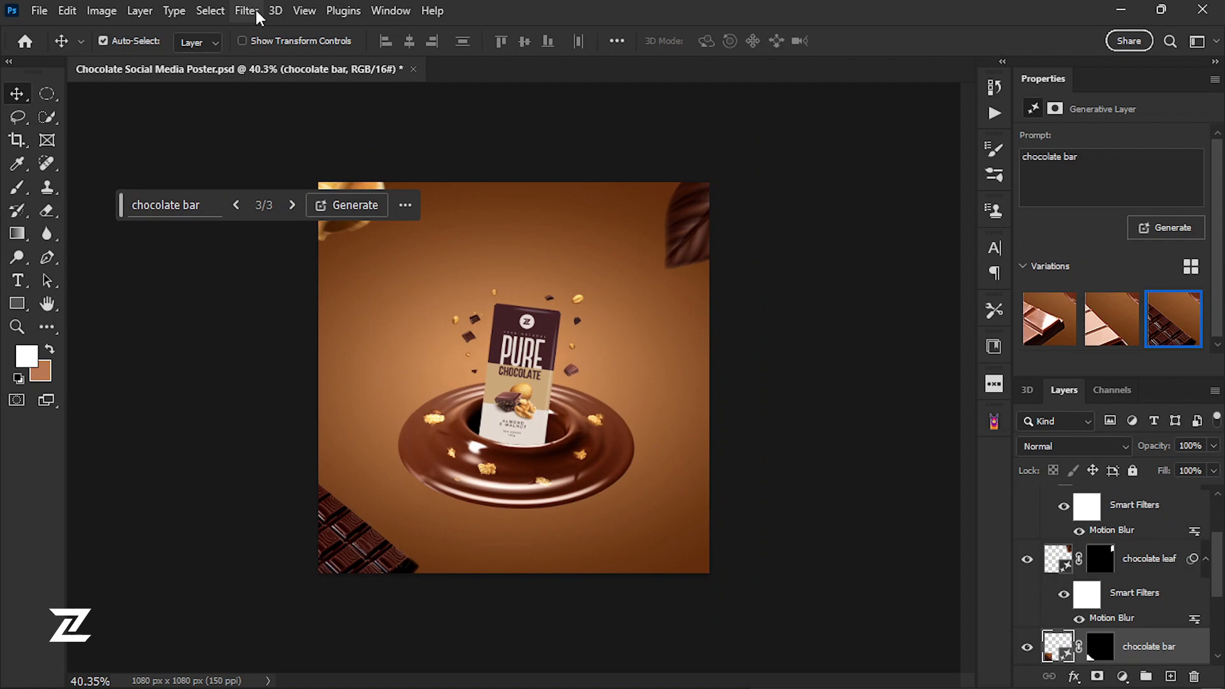
# Apply a Motion Blur to the corner chocolate bar with a 45° angle and a distance of 40 pixels
pyautogui.click(247, 10)
pyautogui.moveTo(357, 242)
pyautogui.click(530, 339)
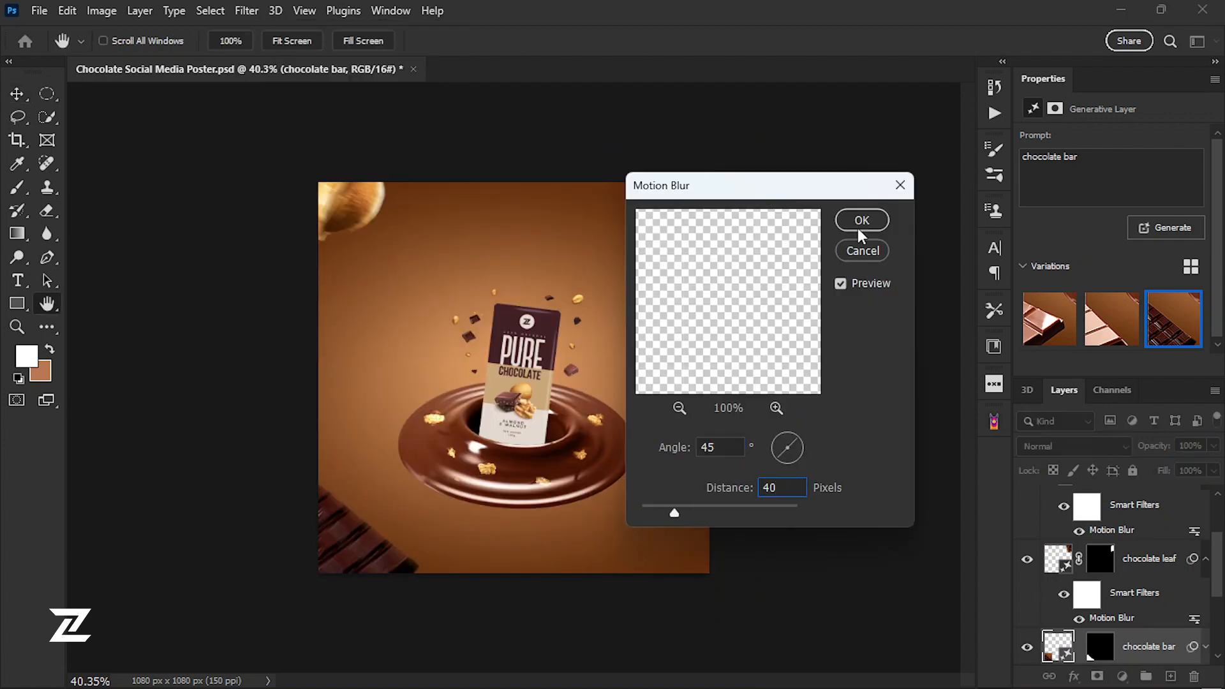
pyautogui.click(861, 220)
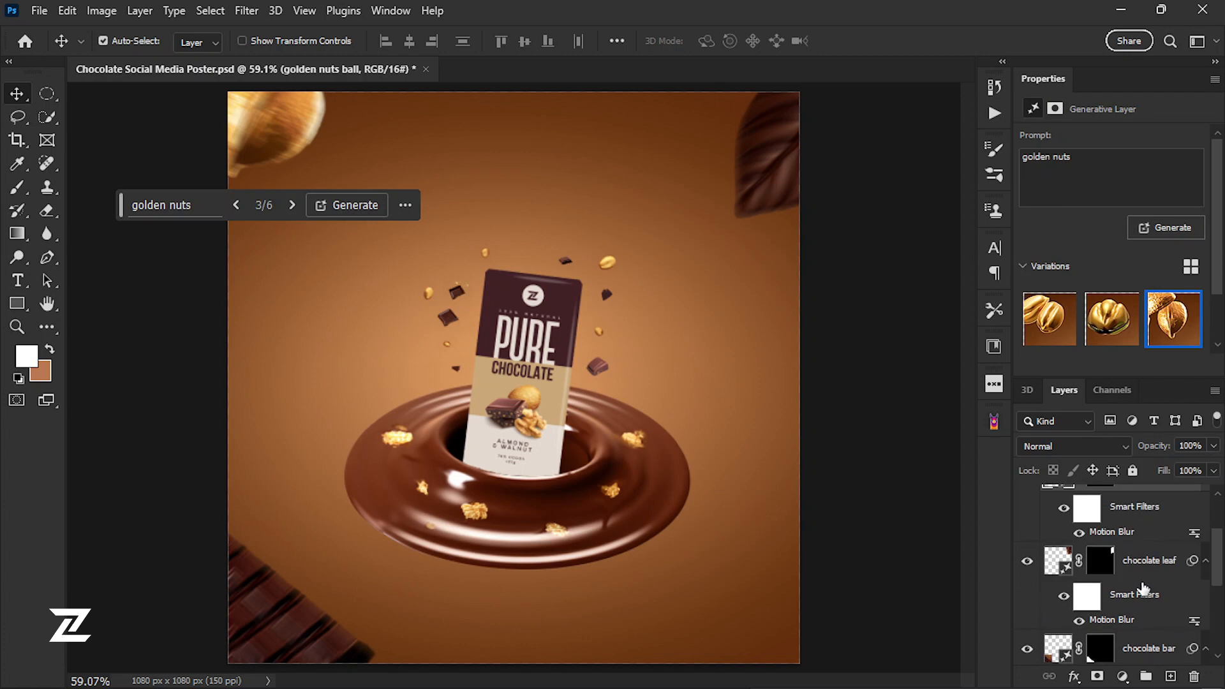
# Group the blurred golden nut, chocolate leaf and chocolate bar layers together
pyautogui.scroll(-2, 1123, 574)
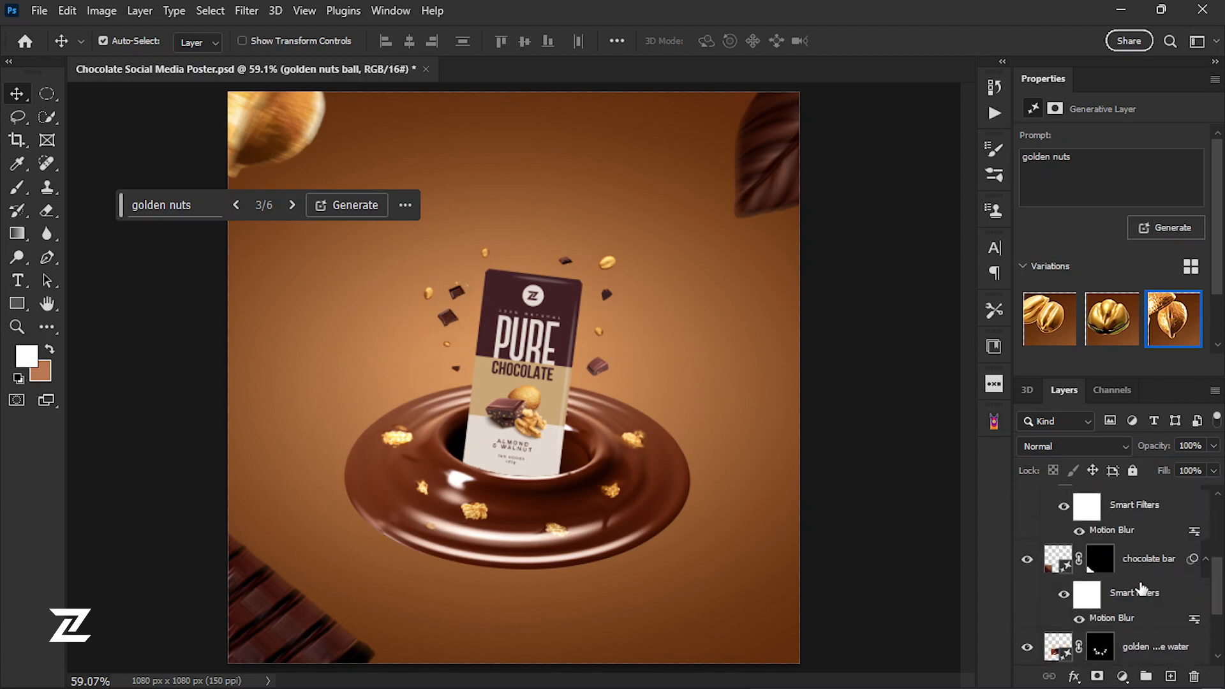
pyautogui.scroll(2, 1151, 604)
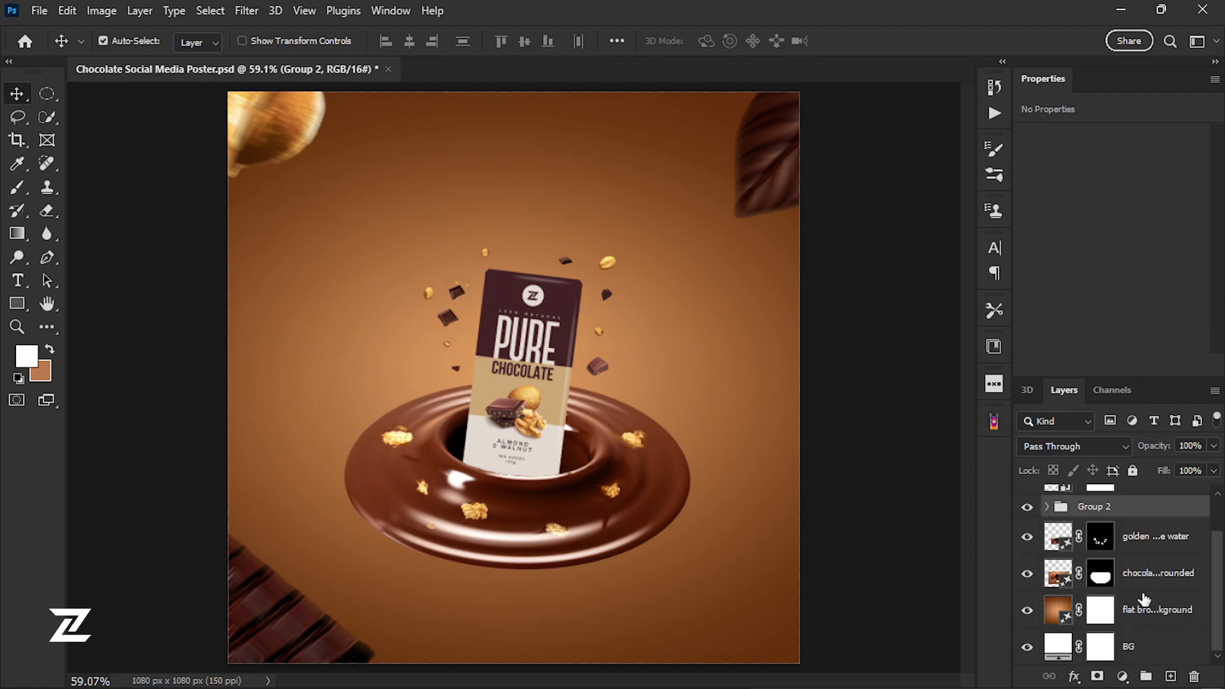
# Rename Group 1 as "Middle" and Group 2 as "Round"
pyautogui.scroll(2, 1123, 575)
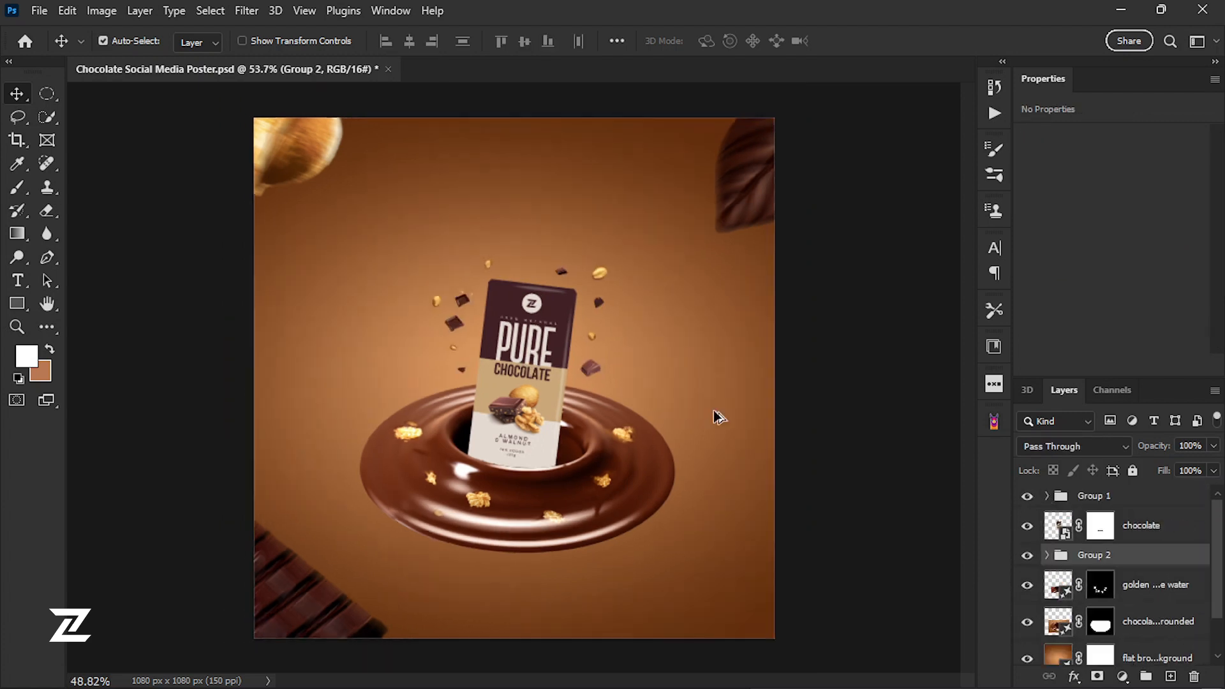
pyautogui.click(1028, 496)
pyautogui.click(1027, 496)
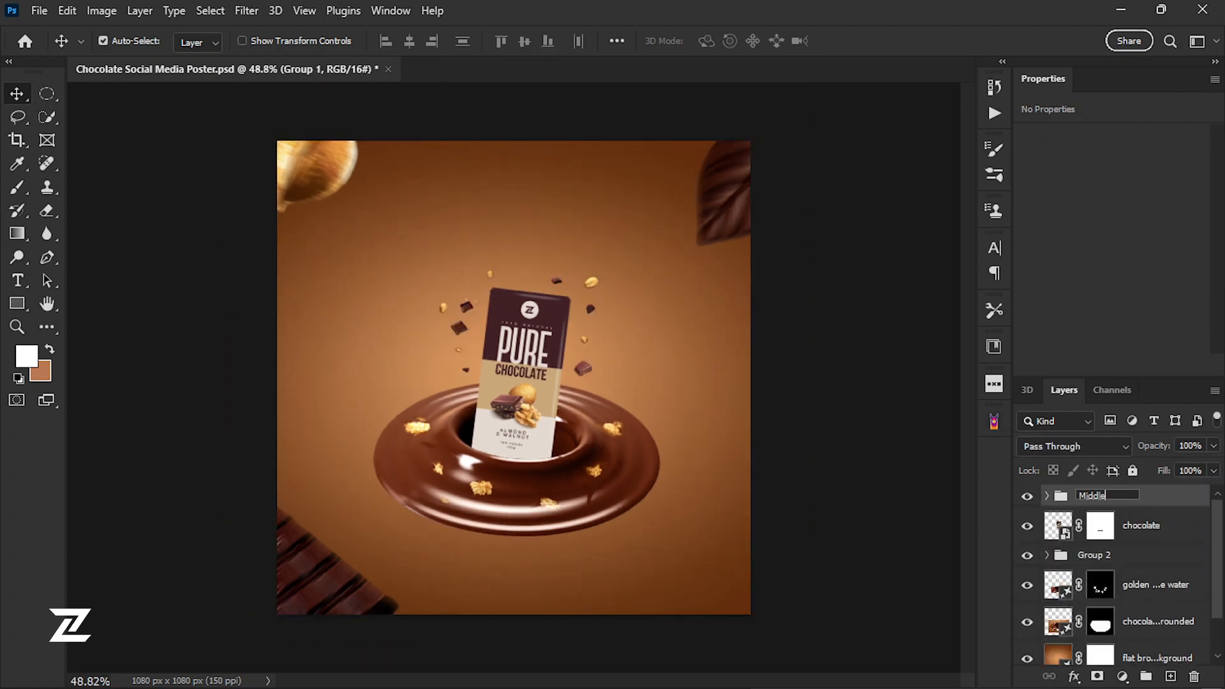
pyautogui.doubleClick(1108, 555)
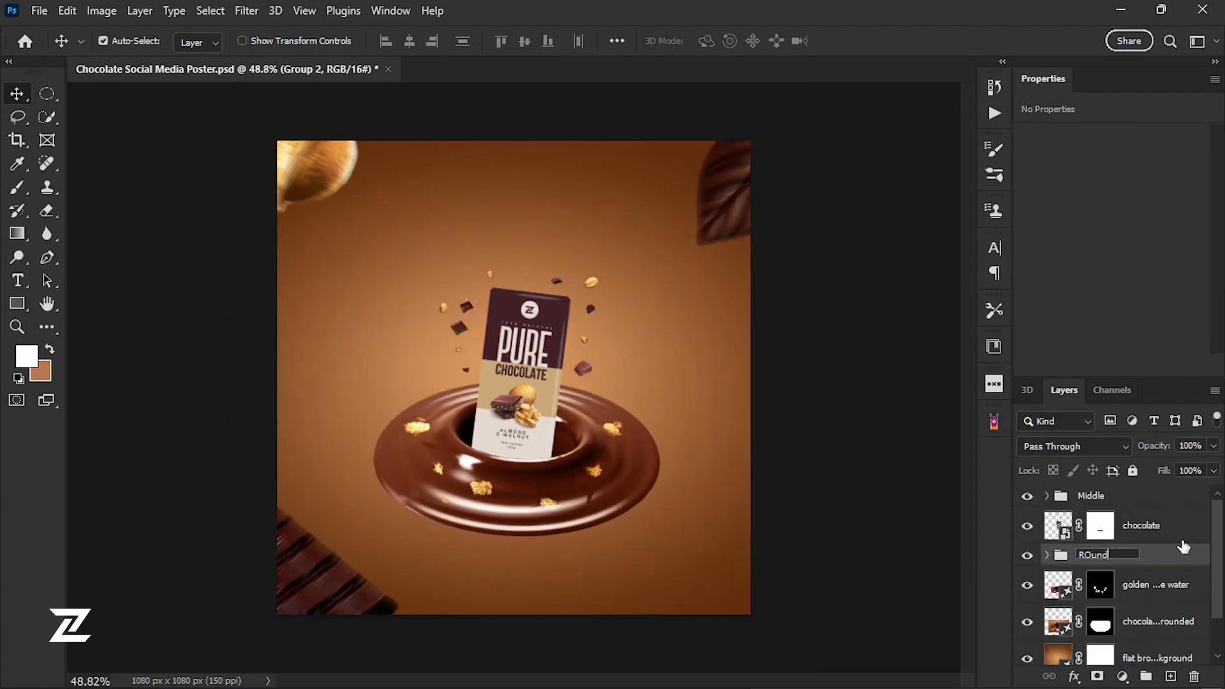
pyautogui.press('Return')
pyautogui.click(844, 377)
# Stamp all visible layers into a new merged layer at the top of the stack and start the Camera Raw Filter on it
pyautogui.click(1153, 496)
pyautogui.scroll(-2, 1163, 593)
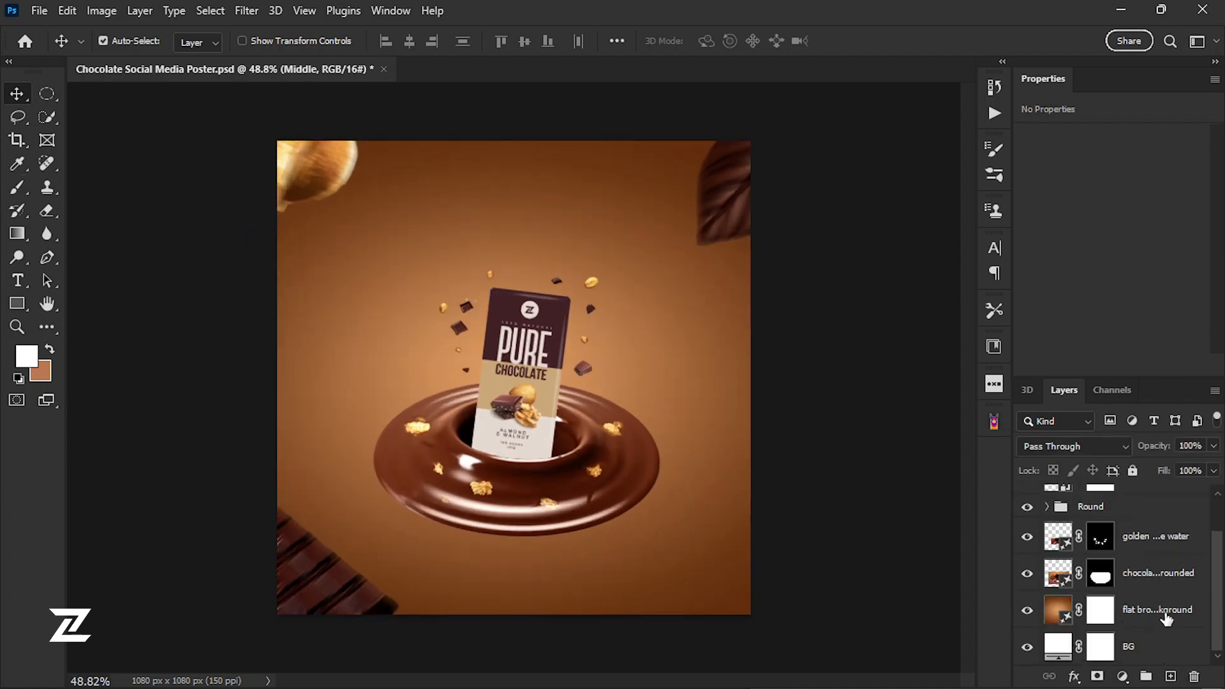
pyautogui.keyDown('shift'); pyautogui.click(1162, 641); pyautogui.keyUp('shift')
pyautogui.hotkey('ctrl', 'alt', 'shift', 'e')
pyautogui.click(246, 11)
pyautogui.click(317, 145)
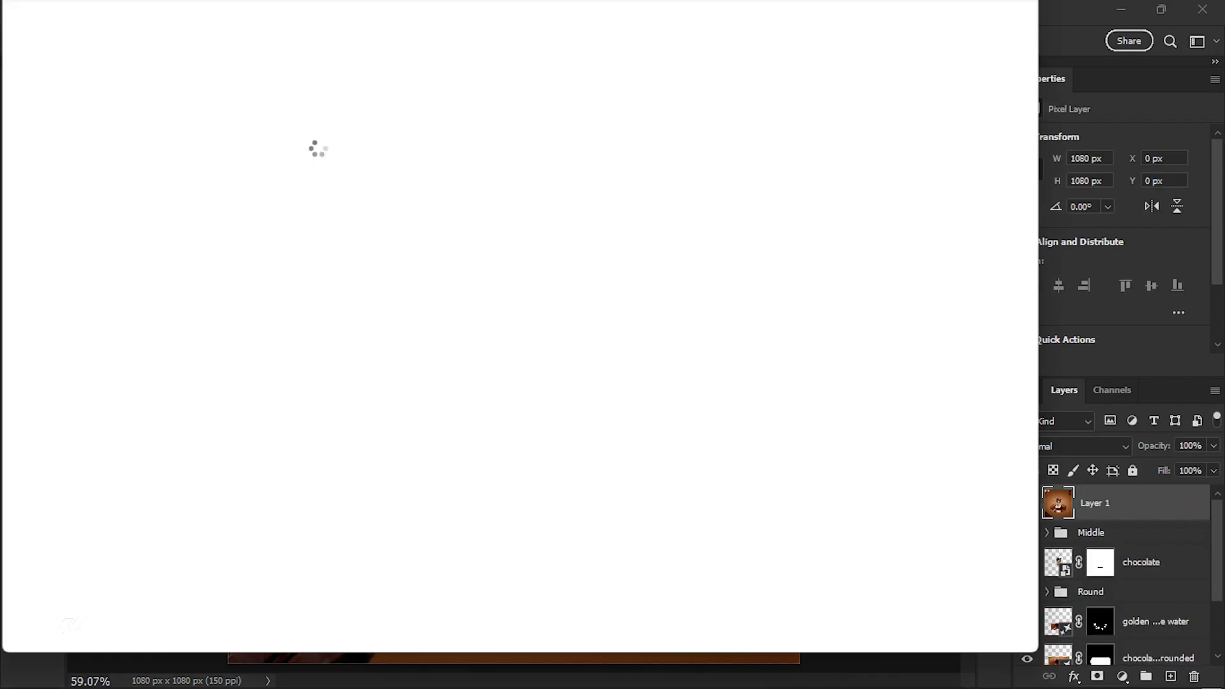
# Set Temperature to +10, Tint +5, Exposure -0.35, Contrast +5, Highlights -10, Shadows +35, Whites +27 and Blacks +15 in the Basic adjustments
pyautogui.moveTo(1064, 255); pyautogui.dragTo(1067, 284)
pyautogui.moveTo(1063, 328); pyautogui.dragTo(1056, 328)
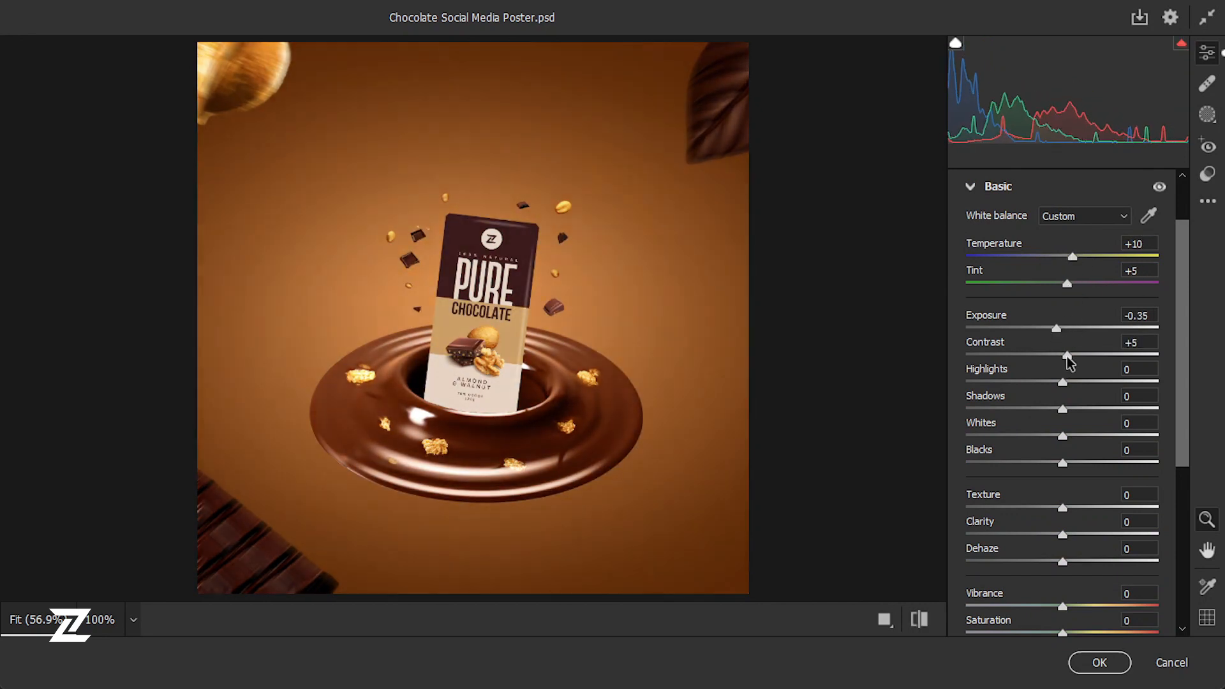
pyautogui.moveTo(1063, 381); pyautogui.dragTo(1107, 462)
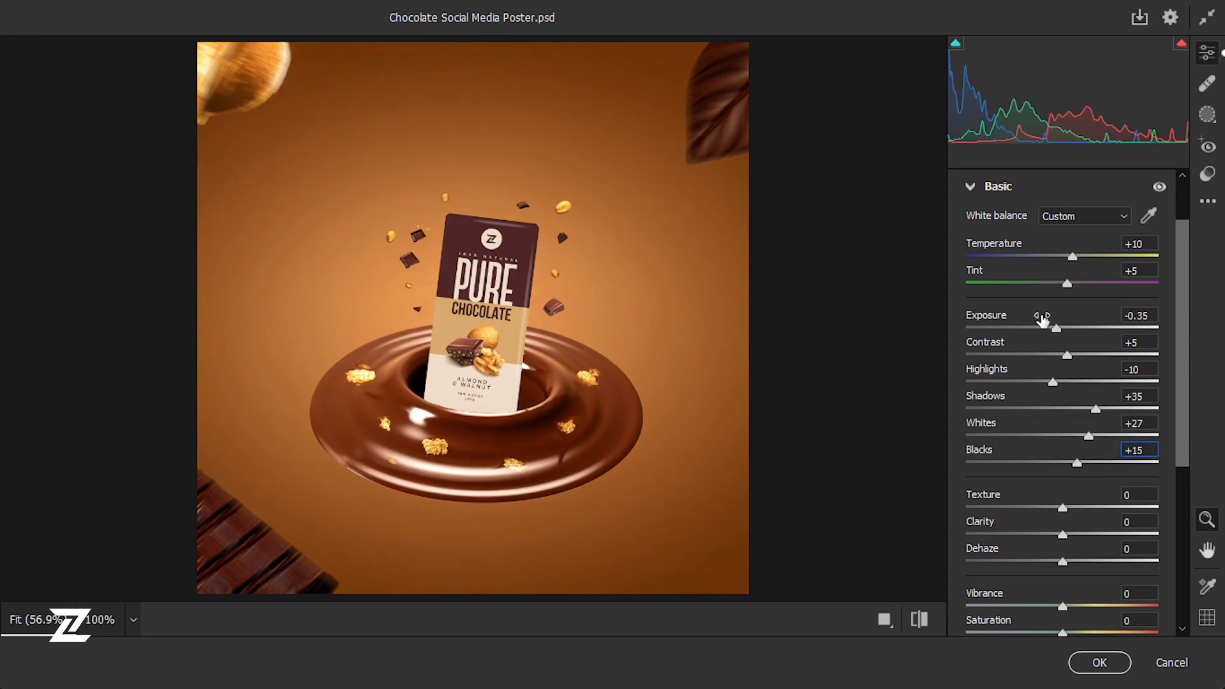
# Fine-tune the image brightness by setting the Exposure to -0.50
pyautogui.moveTo(1056, 328); pyautogui.dragTo(1064, 328)
pyautogui.press('Up')
pyautogui.press('Up')
pyautogui.press('Up')
pyautogui.press('Up')
pyautogui.press('Up')
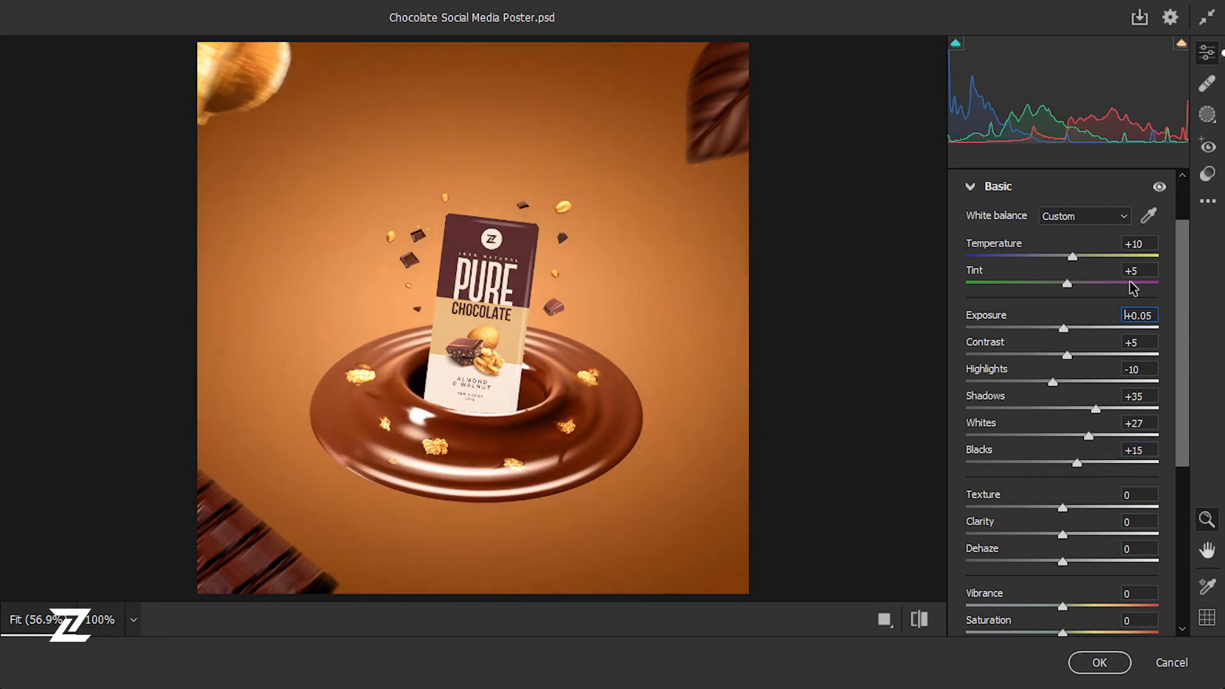
pyautogui.press('Down')
pyautogui.press('Down')
pyautogui.press('Down')
pyautogui.press('Down')
pyautogui.press('Down')
pyautogui.press('Down')
pyautogui.press('Down')
pyautogui.press('Down')
pyautogui.press('Down')
pyautogui.press('Down')
pyautogui.press('Down')
pyautogui.press('Down')
# Set Texture to +25, Clarity to +10 and Vibrance to +5, and reduce the Saturation
pyautogui.scroll(-3, 1020, 407)
pyautogui.scroll(5, 495, 229)
pyautogui.moveTo(1063, 401); pyautogui.dragTo(1074, 428)
pyautogui.scroll(-5, 495, 230)
pyautogui.scroll(4, 465, 307)
pyautogui.scroll(-4, 465, 306)
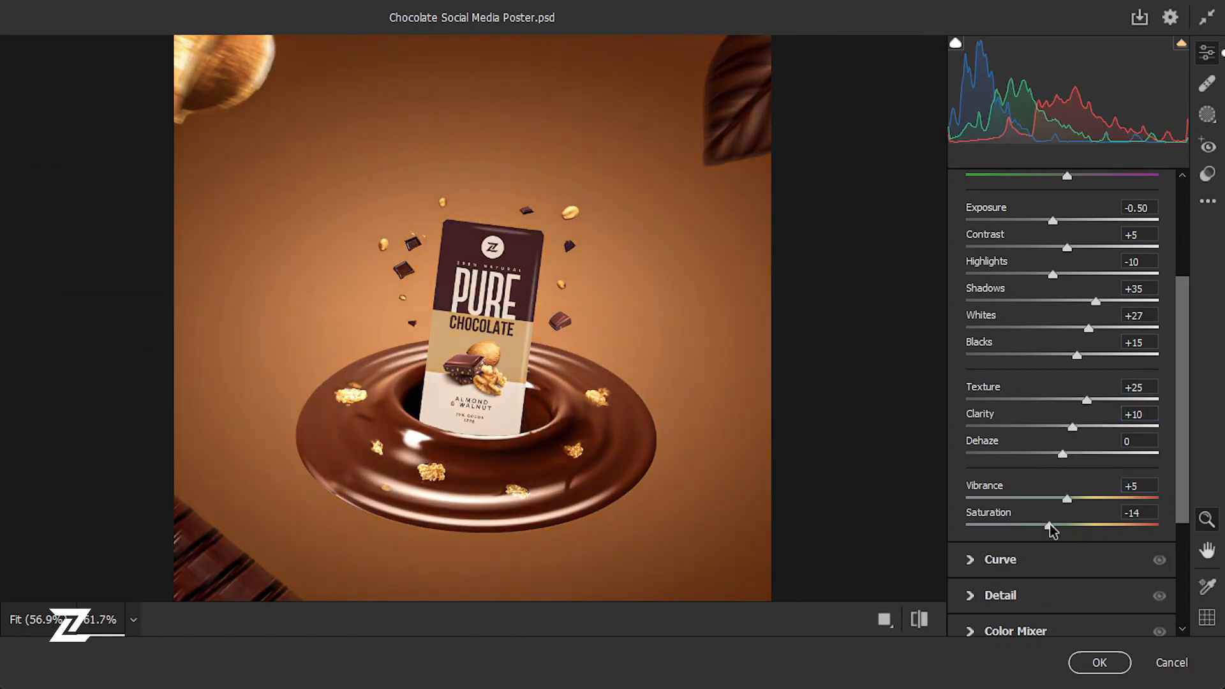
pyautogui.scroll(3, 1001, 528)
# Add shadow, midtone and highlight points to the point curve and adjust them to refine the contrast
pyautogui.click(971, 259)
pyautogui.click(970, 294)
pyautogui.scroll(-1, 996, 357)
pyautogui.click(1016, 431)
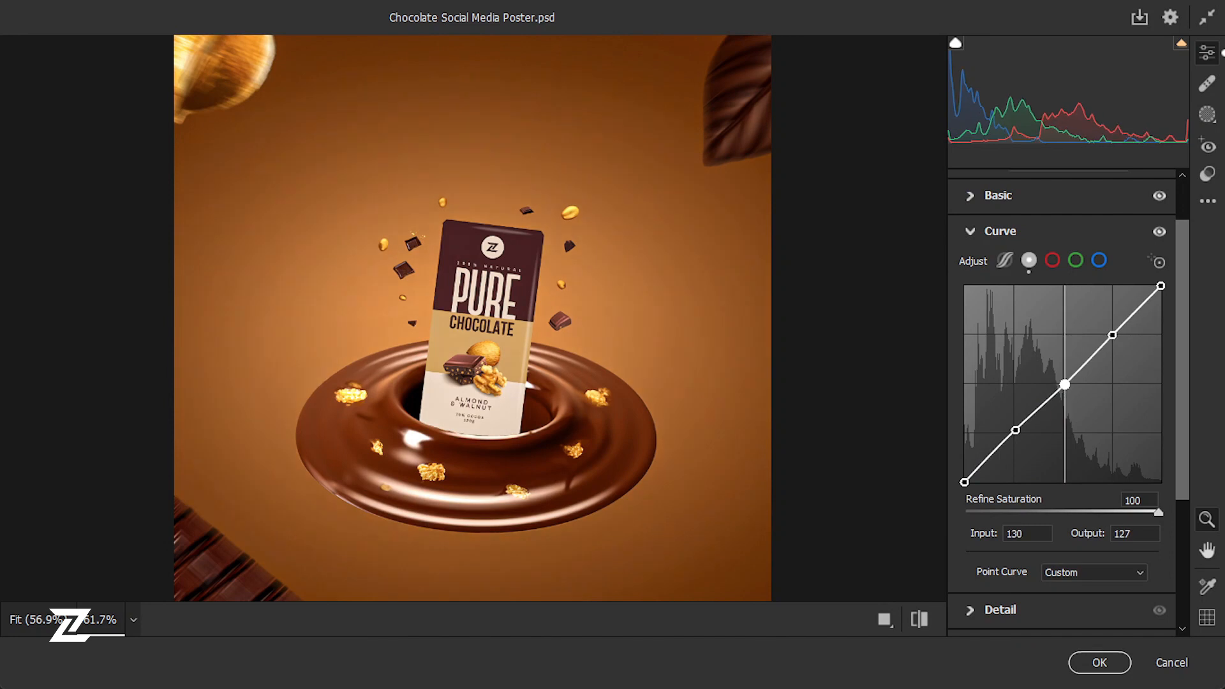
pyautogui.moveTo(1076, 379); pyautogui.dragTo(1043, 390)
pyautogui.click(970, 231)
# Adjust the individual color ranges of the image in the Color Mixer
pyautogui.click(1015, 366)
pyautogui.scroll(-2, 1050, 370)
pyautogui.click(1026, 311)
pyautogui.click(1080, 312)
pyautogui.click(971, 255)
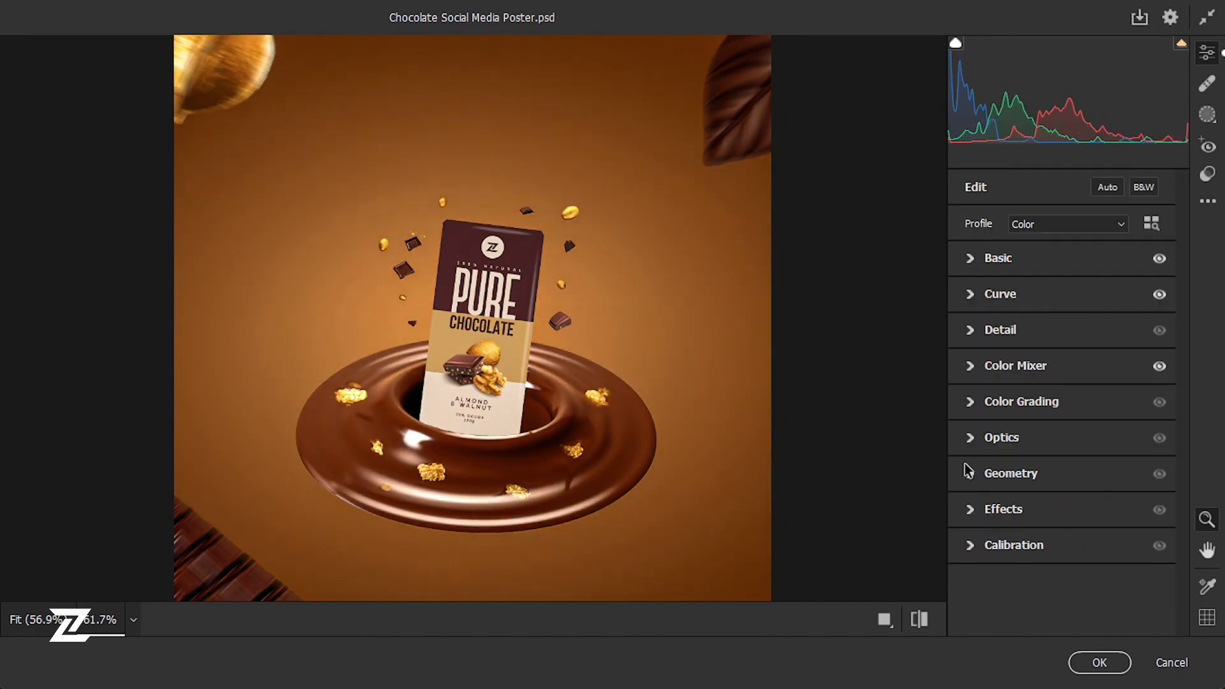
# Set the Vignetting effect to -15 and fine-tune the color Calibration to complete the Camera Raw grading
pyautogui.click(995, 505)
pyautogui.moveTo(1064, 583); pyautogui.dragTo(1037, 583)
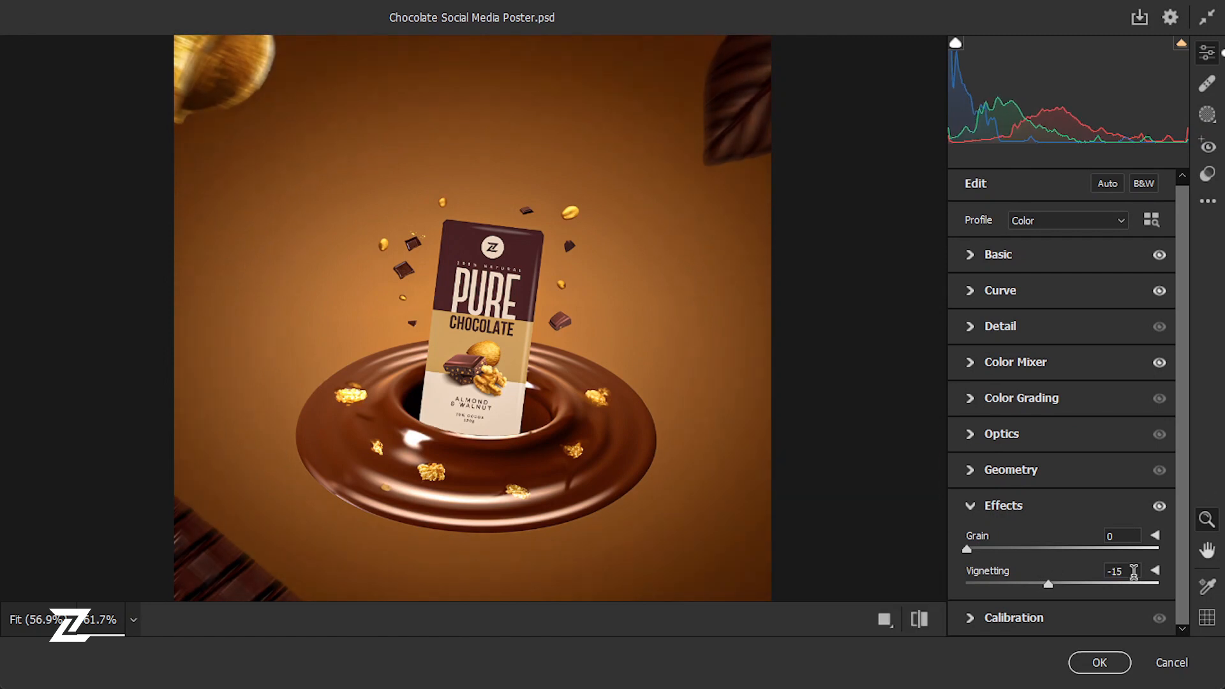
pyautogui.click(985, 506)
pyautogui.click(976, 544)
pyautogui.moveTo(1062, 428); pyautogui.dragTo(1083, 432)
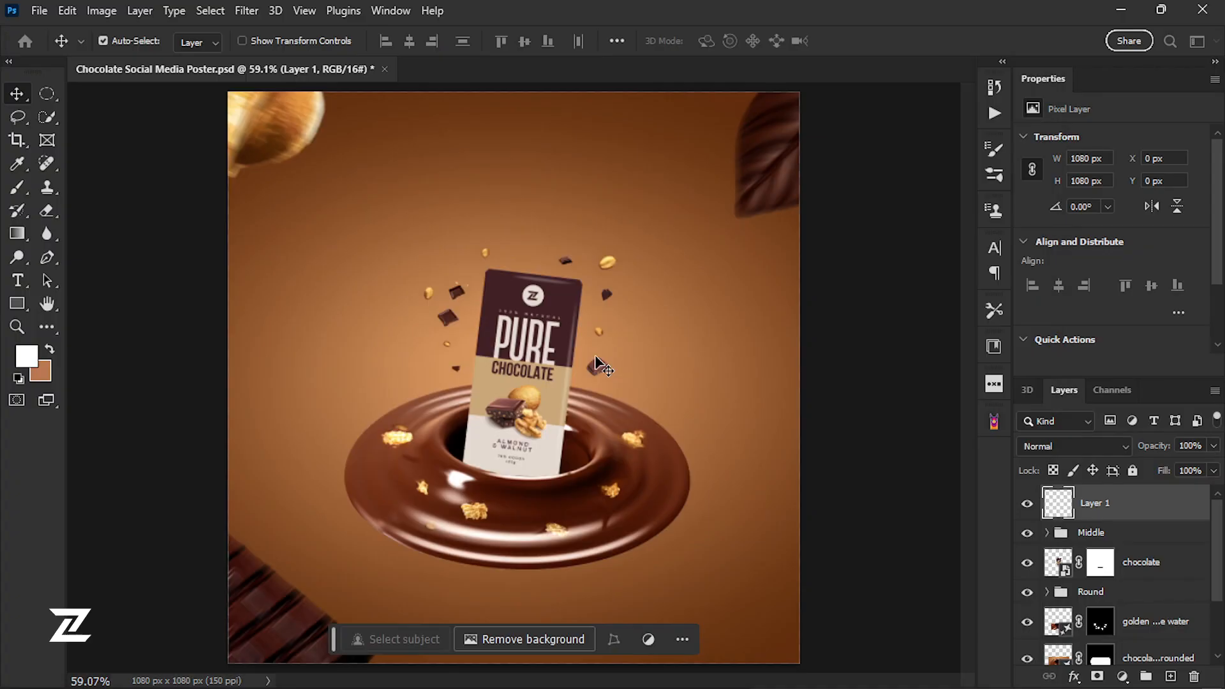
# Compare the poster before and after the color grading by toggling the visibility of the merged layer
pyautogui.click(1027, 503)
pyautogui.click(1027, 503)
pyautogui.click(1028, 503)
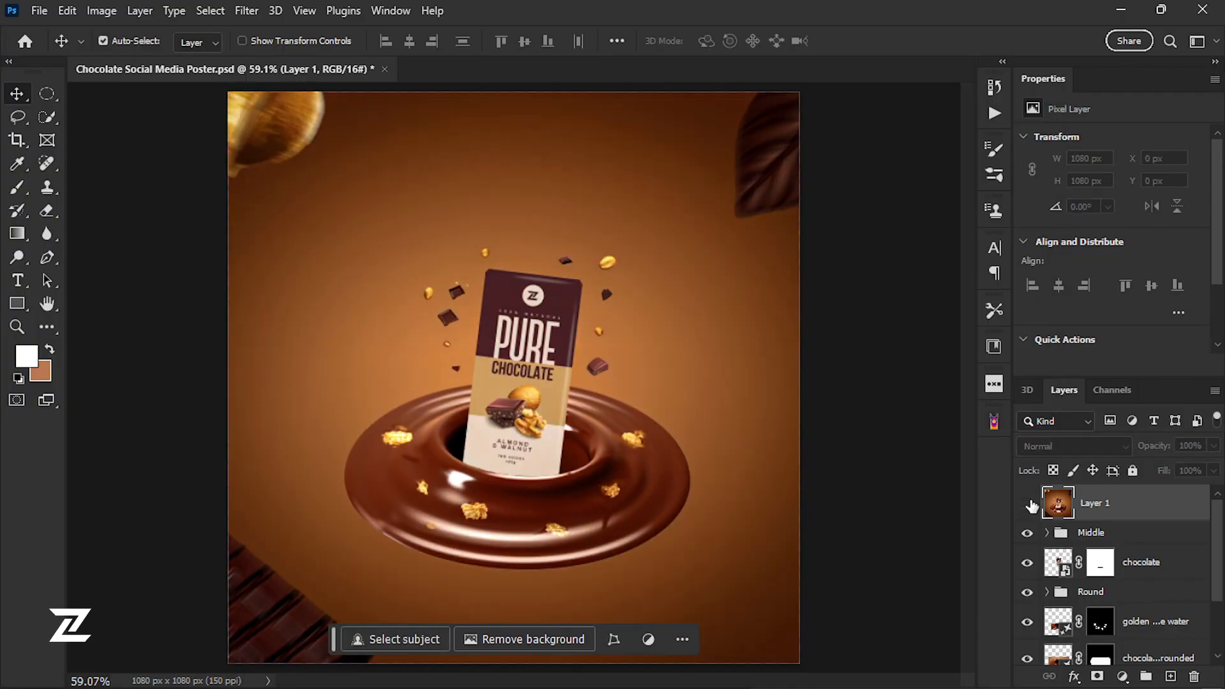
pyautogui.click(1032, 506)
pyautogui.click(1032, 506)
pyautogui.click(901, 379)
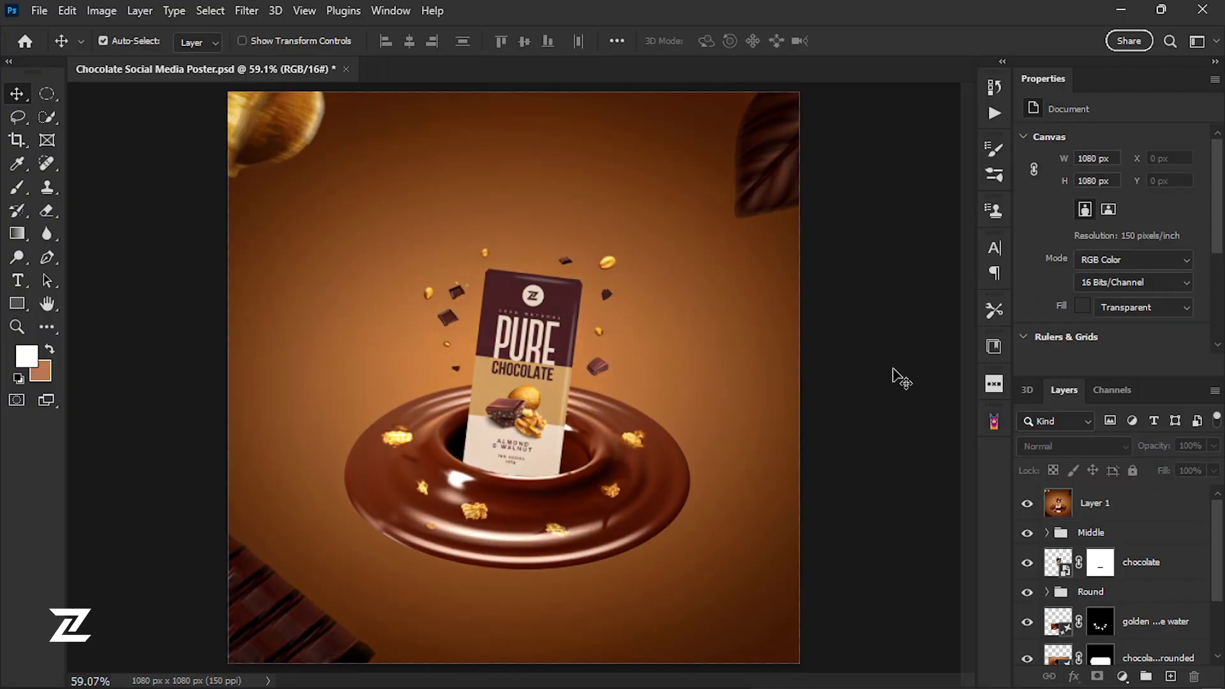